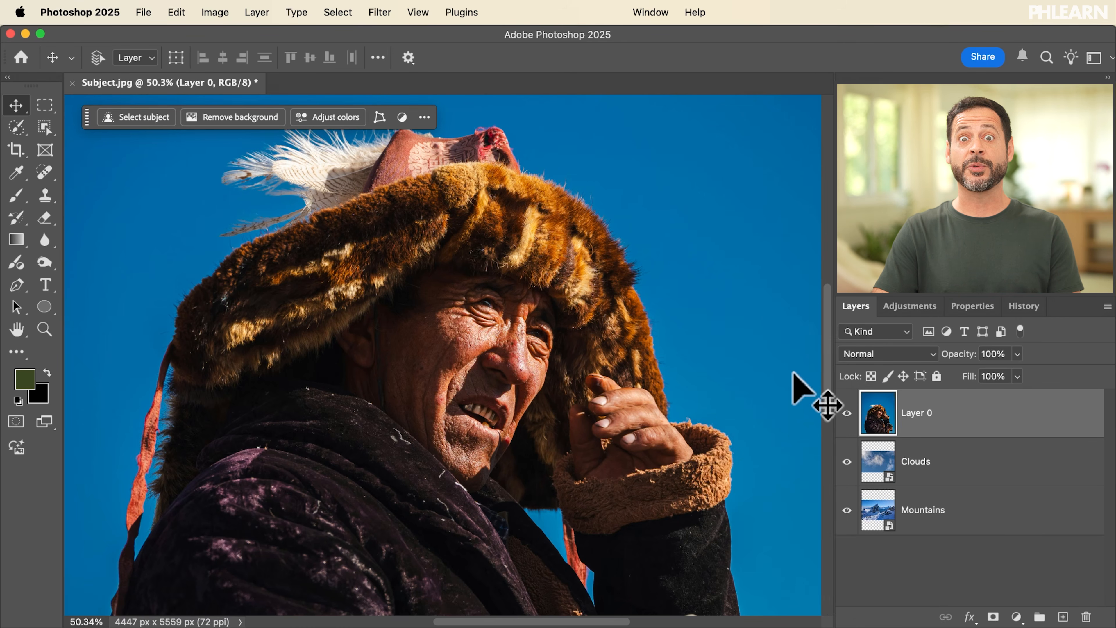
# Step: Select the man on Layer 0 with Select Subject and convert the selection into a layer mask that removes the blue background
pyautogui.click(136, 120)
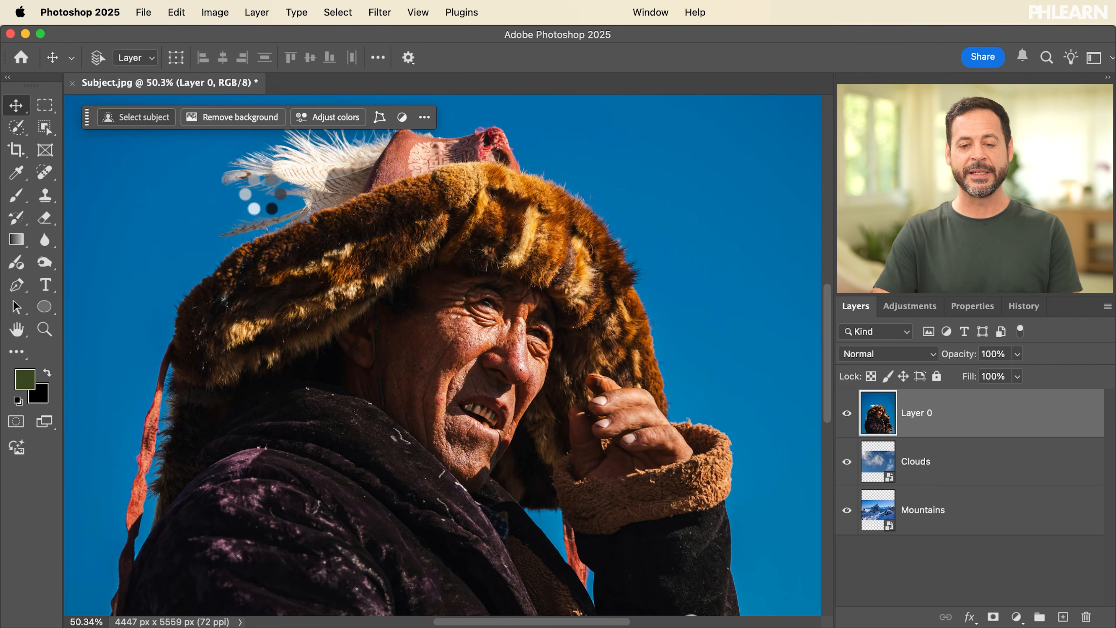
pyautogui.click(651, 12)
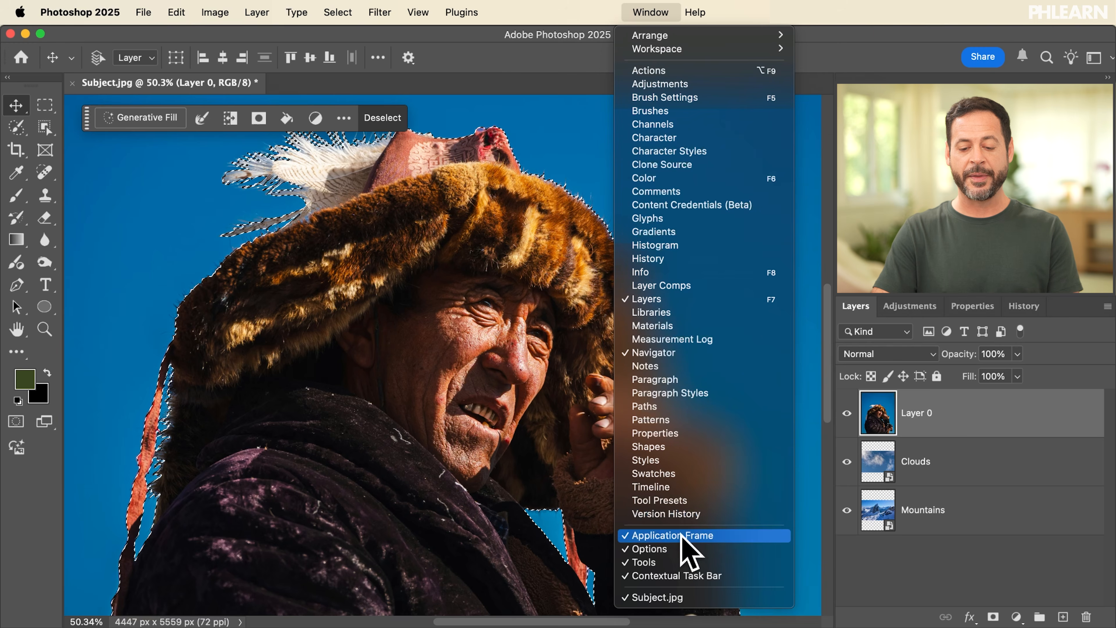
pyautogui.click(674, 580)
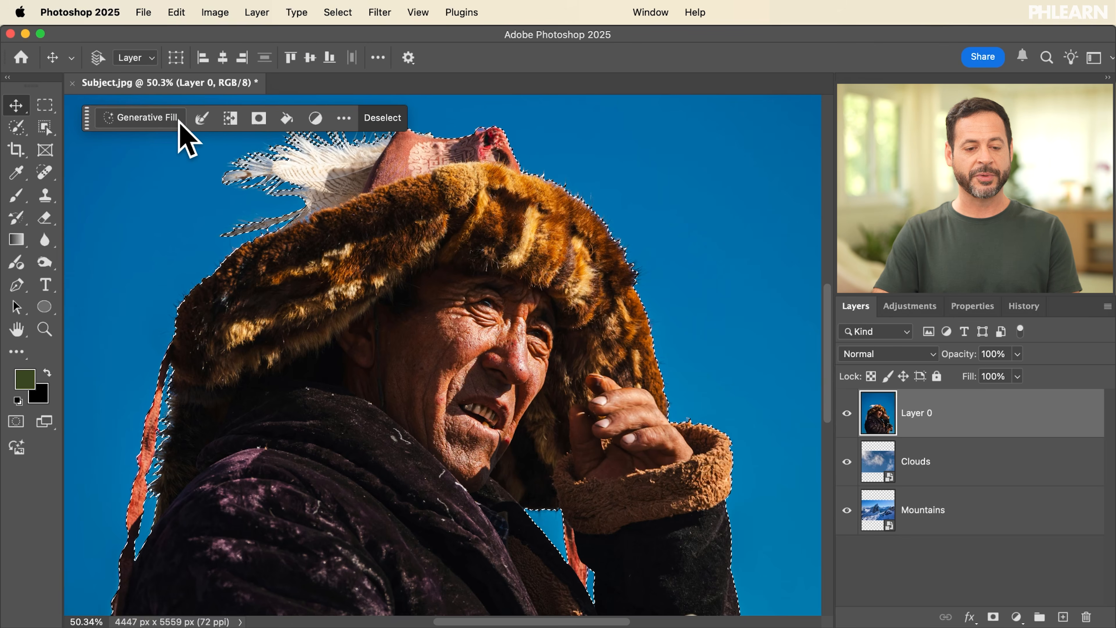
pyautogui.click(260, 125)
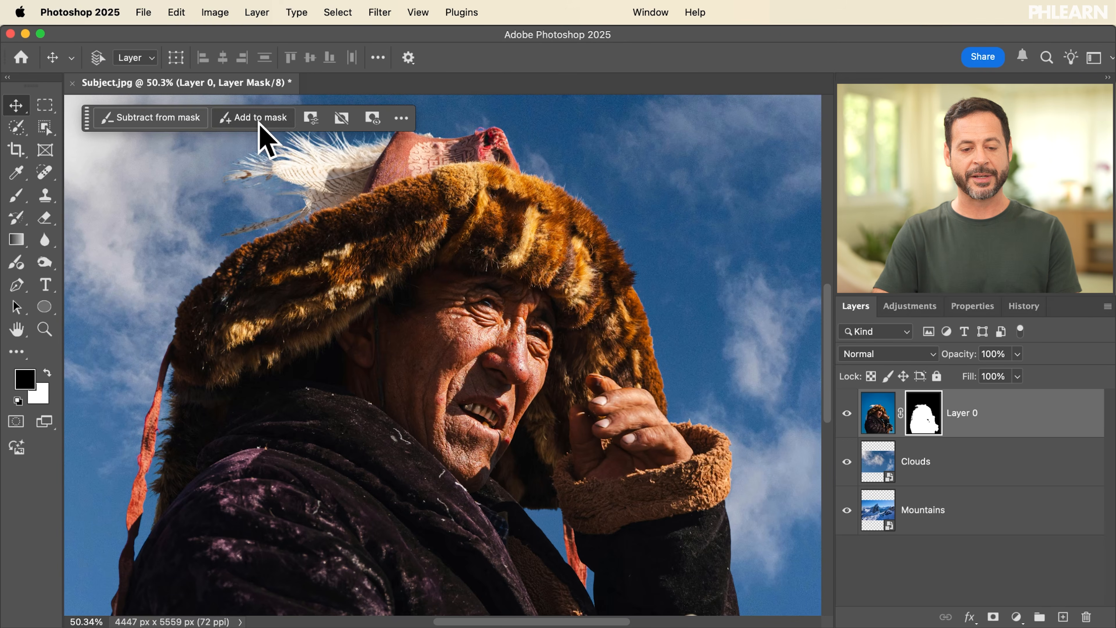
pyautogui.scroll(-5, 515, 305)
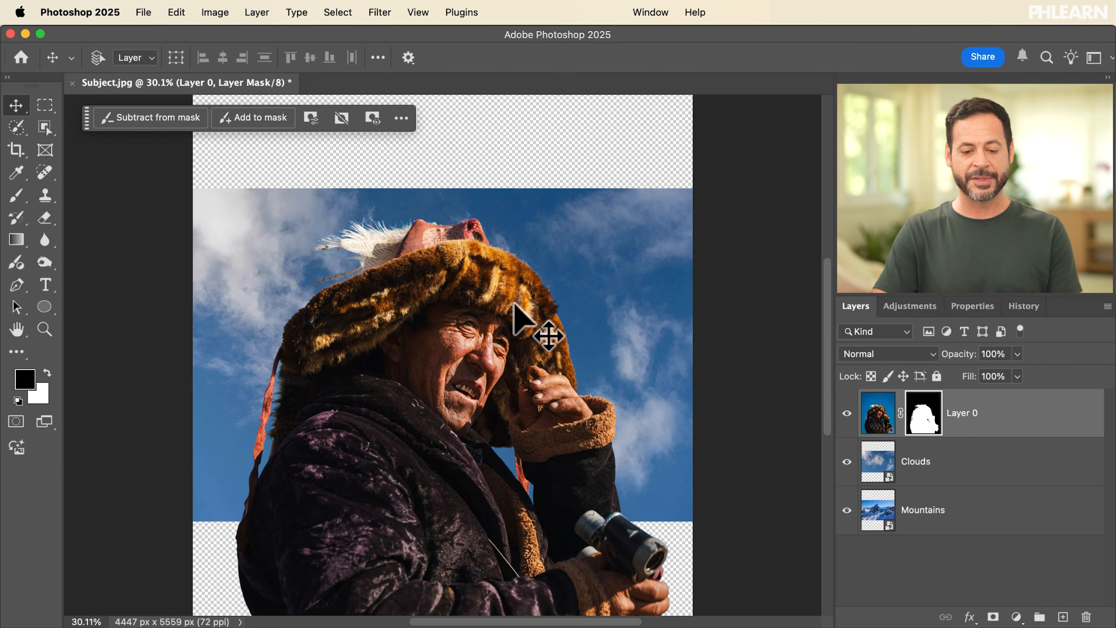
pyautogui.scroll(-3, 515, 304)
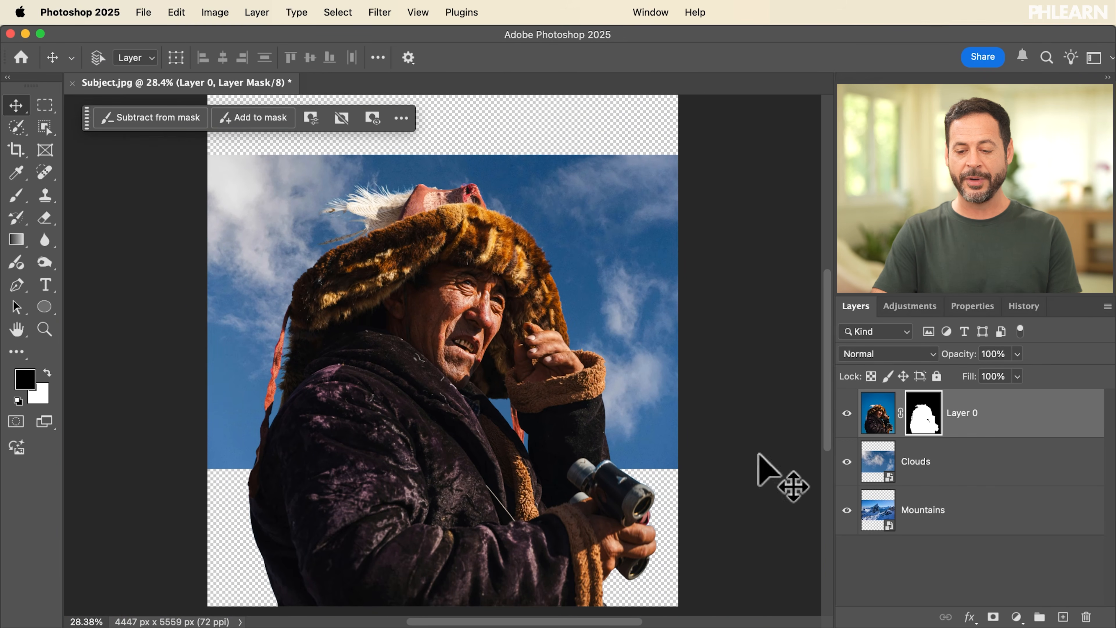
# Step: Hide the Clouds layer and move the Mountains layer down to the lower edge of the canvas
pyautogui.click(848, 463)
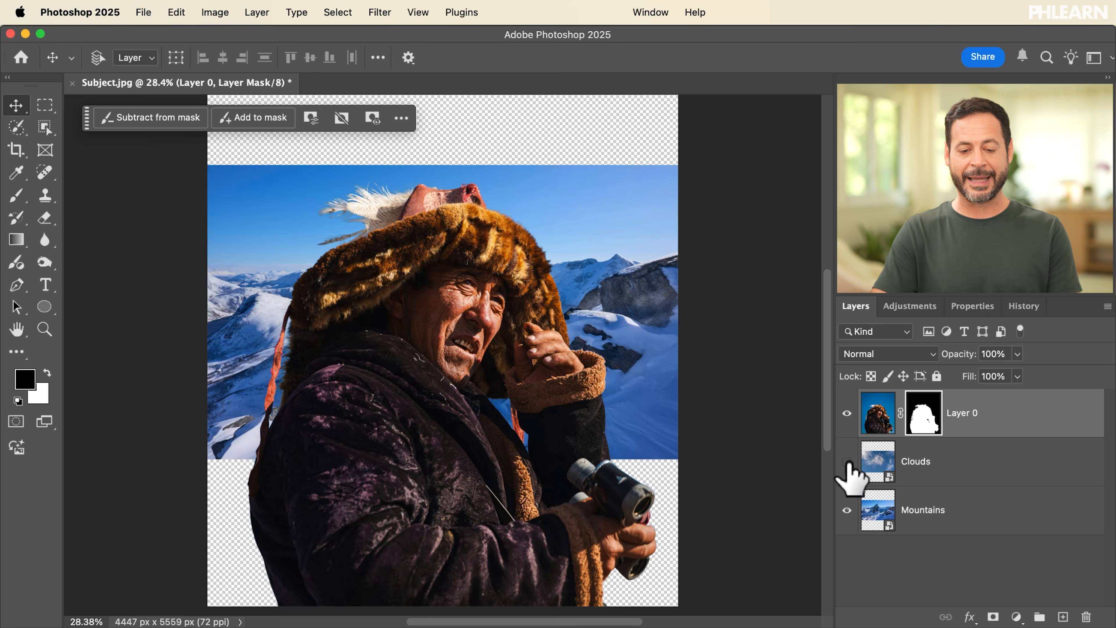
pyautogui.click(927, 510)
pyautogui.moveTo(442, 277); pyautogui.dragTo(453, 429)
# Step: Crop the canvas to about 6038 × 5250 px, adding transparent space on both sides of the man
pyautogui.press('c')
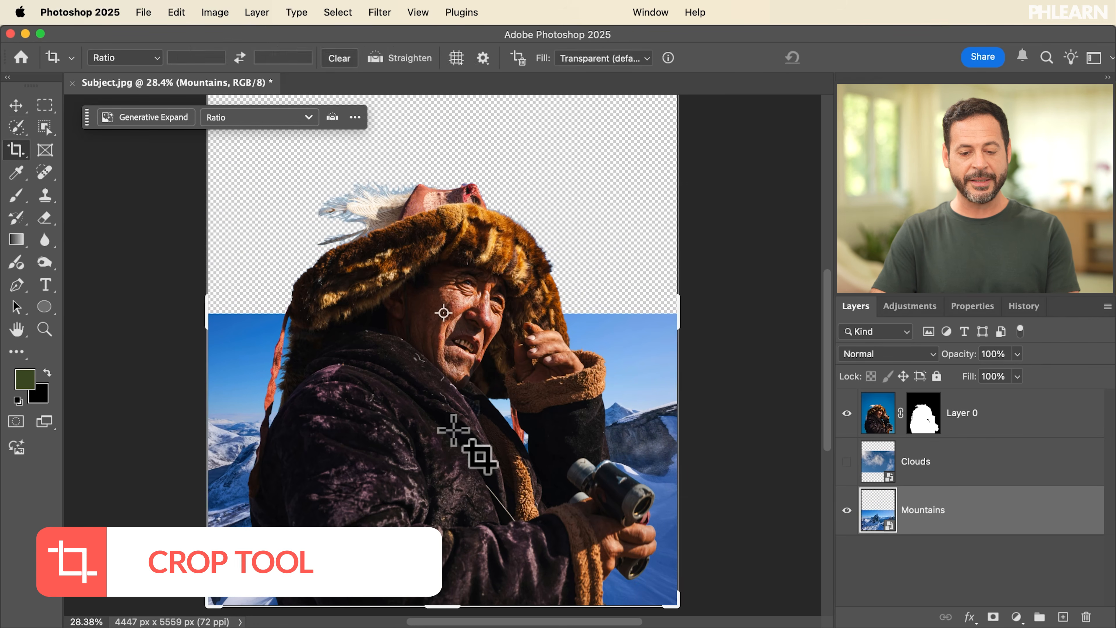
pyautogui.scroll(-4, 453, 430)
pyautogui.moveTo(597, 135); pyautogui.dragTo(641, 154)
pyautogui.moveTo(255, 324); pyautogui.dragTo(227, 323)
pyautogui.press('Return')
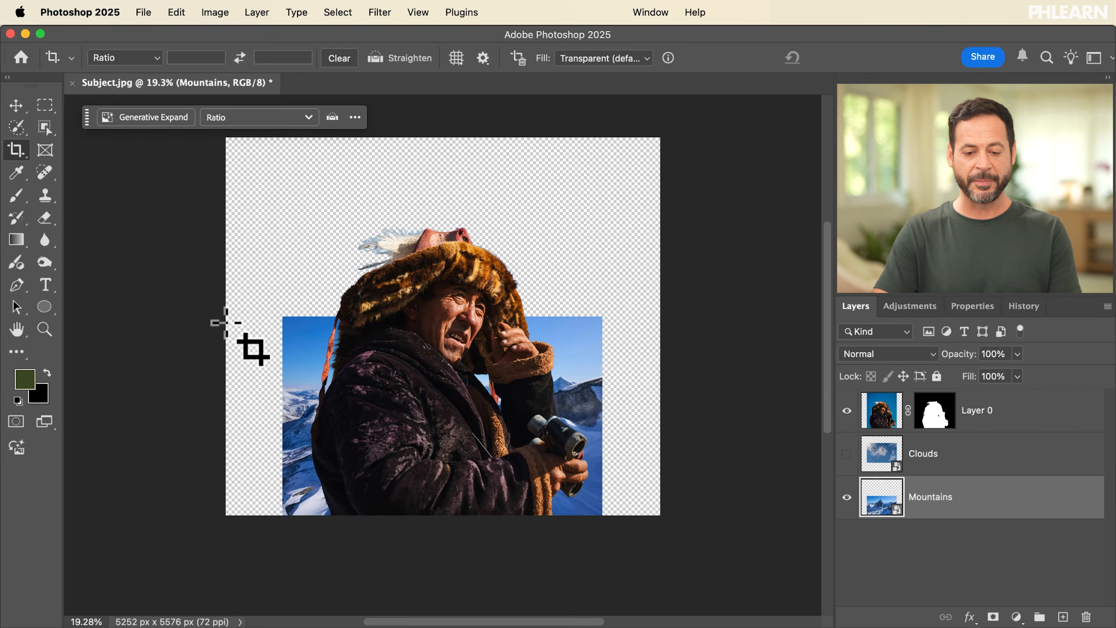
pyautogui.press('super+0')
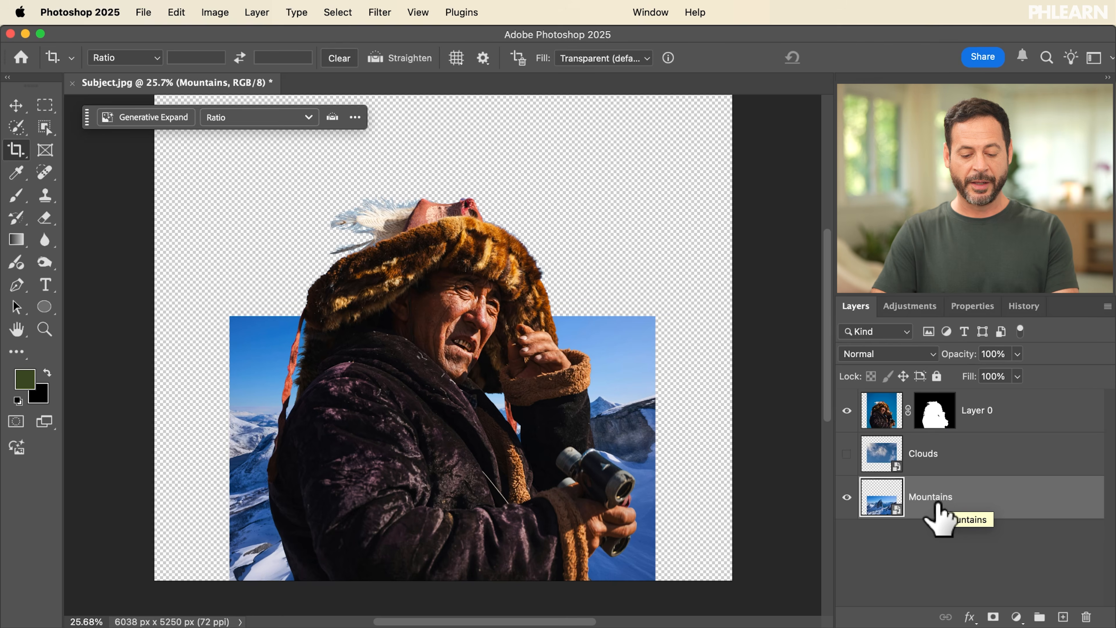
# Step: Scale up the Mountains layer with Free Transform so it spans the full canvas width and reaches the lower edge
pyautogui.press('super+t')
pyautogui.moveTo(386, 61); pyautogui.dragTo(411, 73)
pyautogui.moveTo(422, 282); pyautogui.dragTo(424, 295)
pyautogui.press('c')
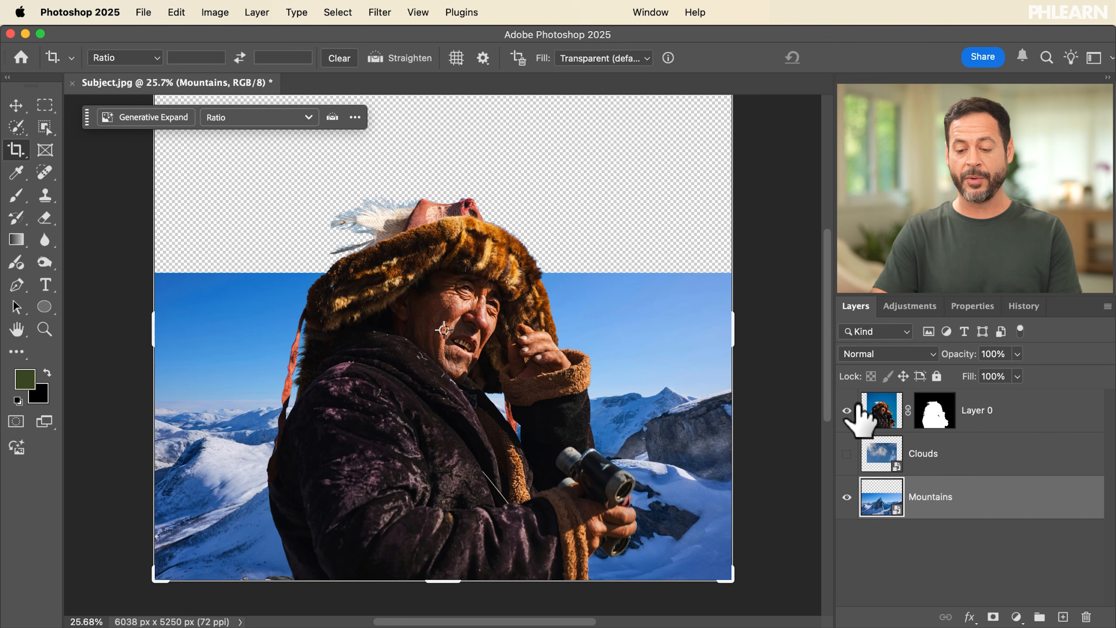
# Step: Hide Layer 0 and fill the empty area above the mountains, slightly overlapping the sky, using Generative Fill without a prompt
pyautogui.click(847, 410)
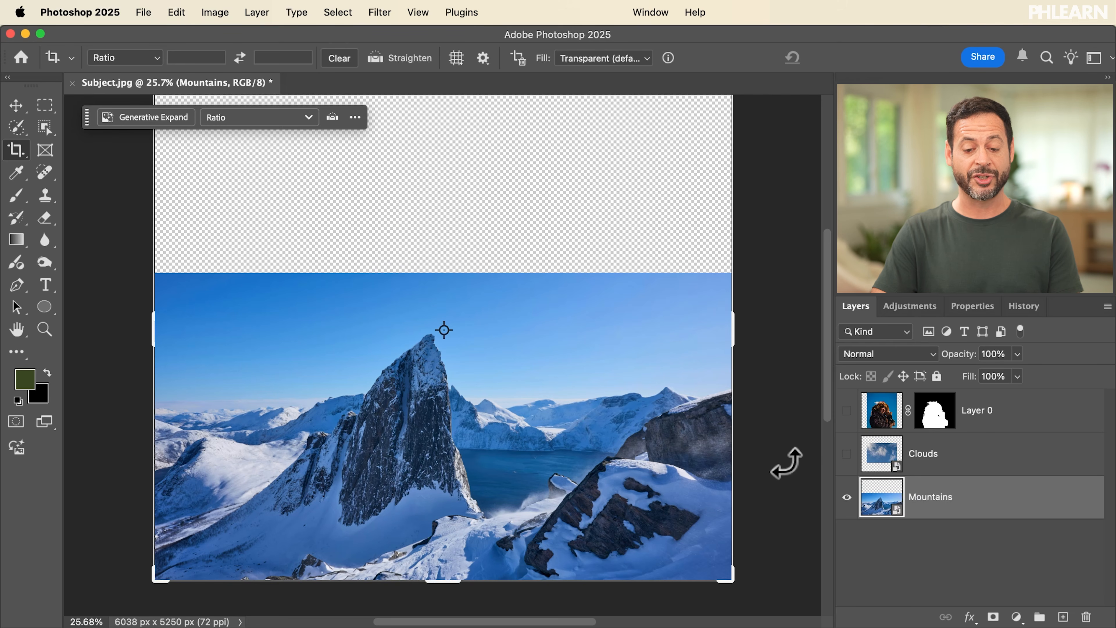
pyautogui.press('m')
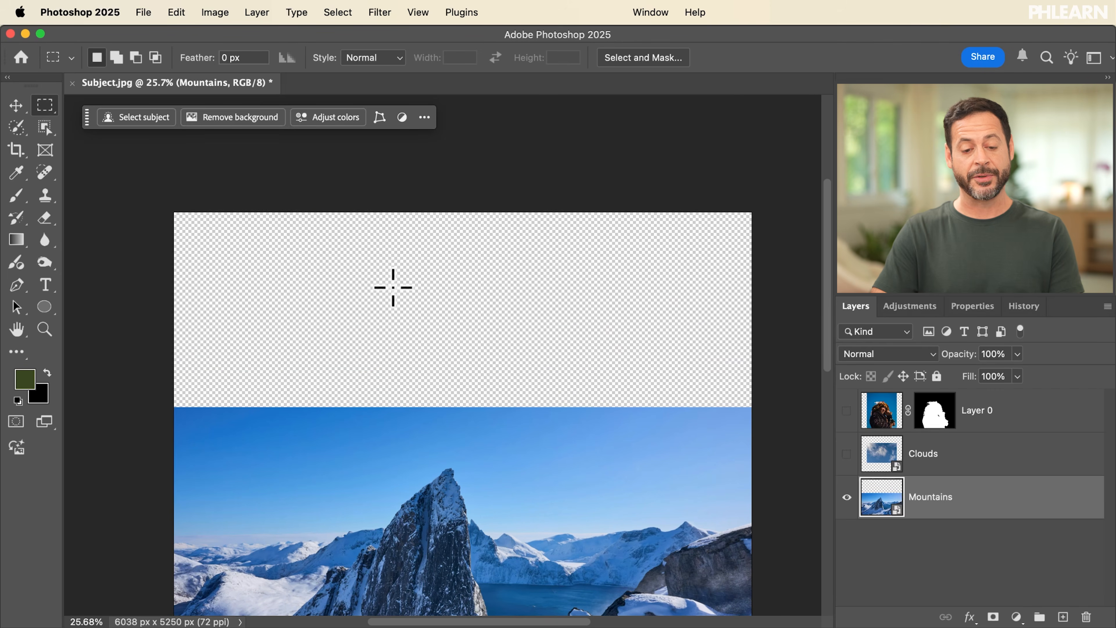
pyautogui.moveTo(164, 219); pyautogui.dragTo(763, 417)
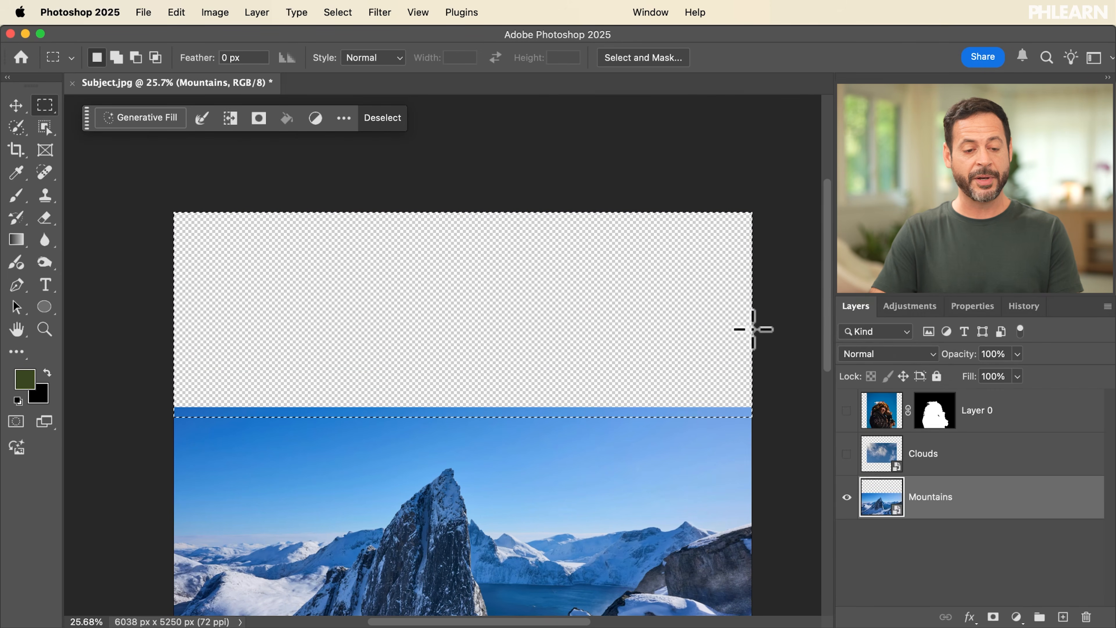
pyautogui.click(167, 117)
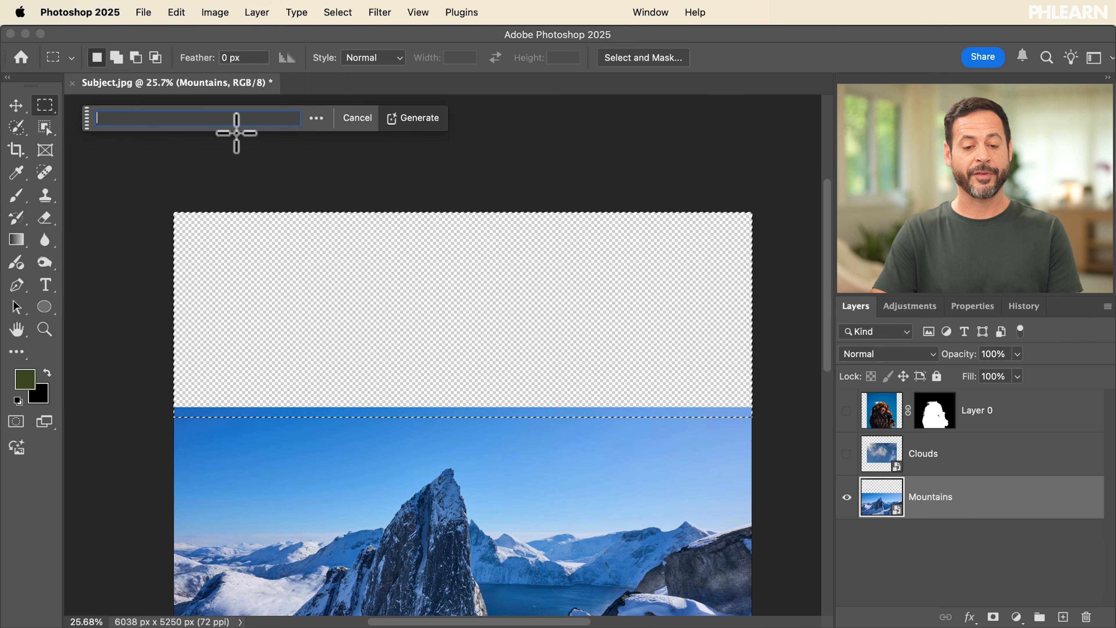
pyautogui.click(412, 119)
pyautogui.scroll(-5, 589, 338)
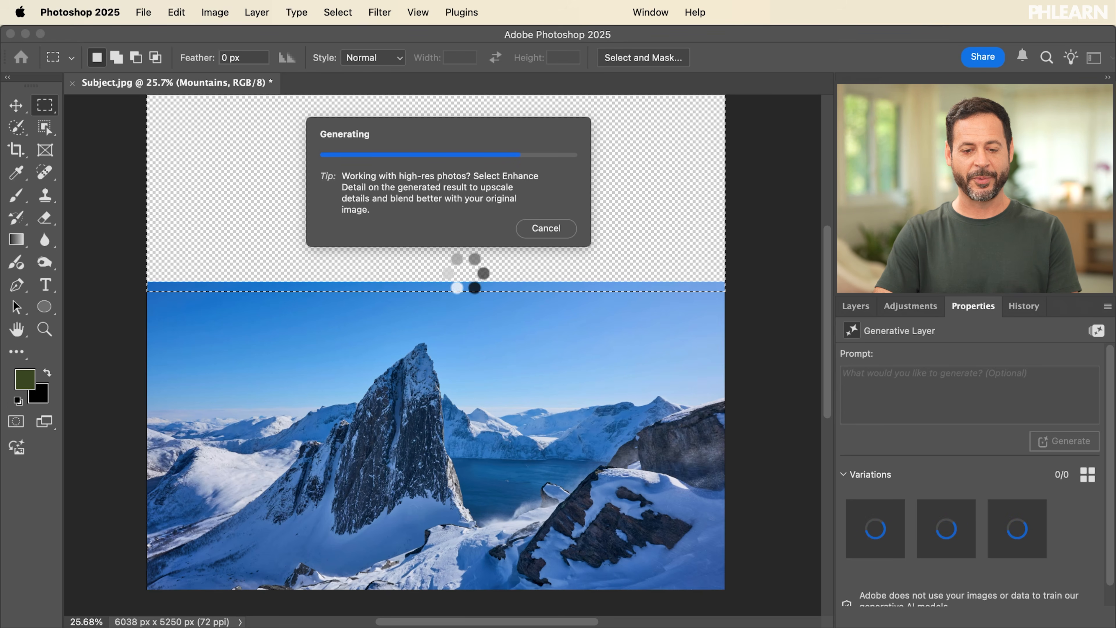
# Step: Merge the Generative Fill and Mountains layers into one layer
pyautogui.click(855, 307)
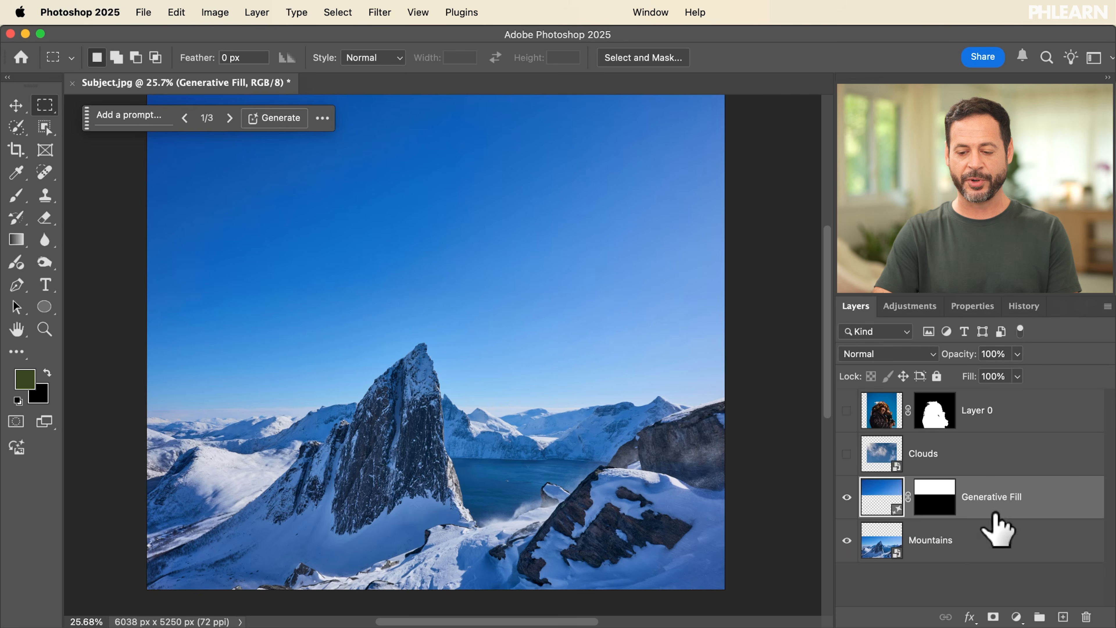
pyautogui.keyDown('shift'); pyautogui.click(948, 548); pyautogui.keyUp('shift')
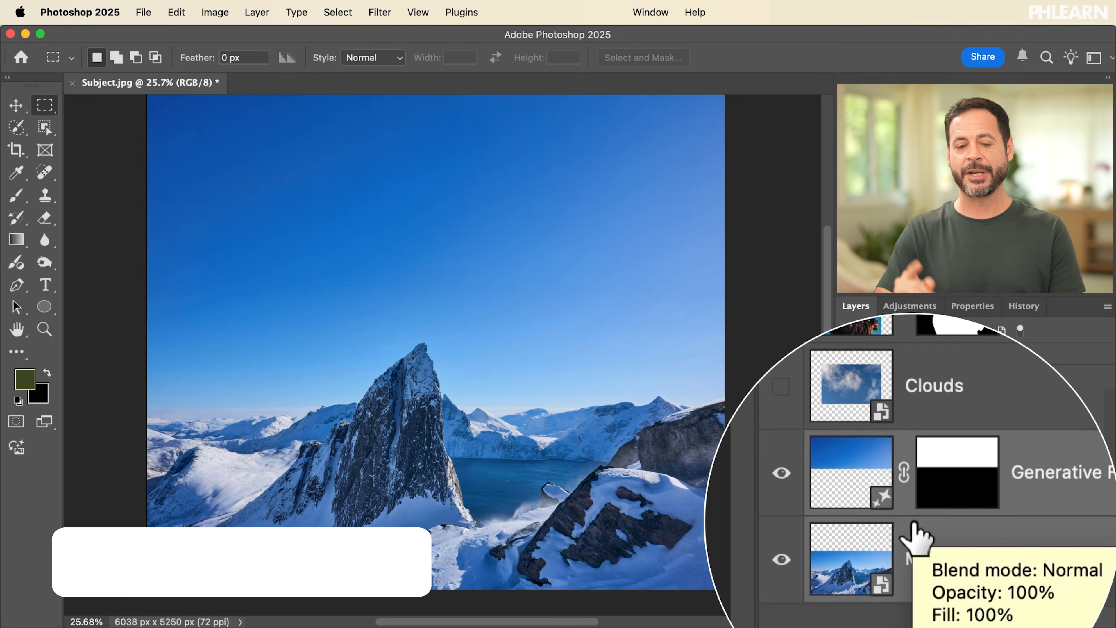
pyautogui.press('super+e')
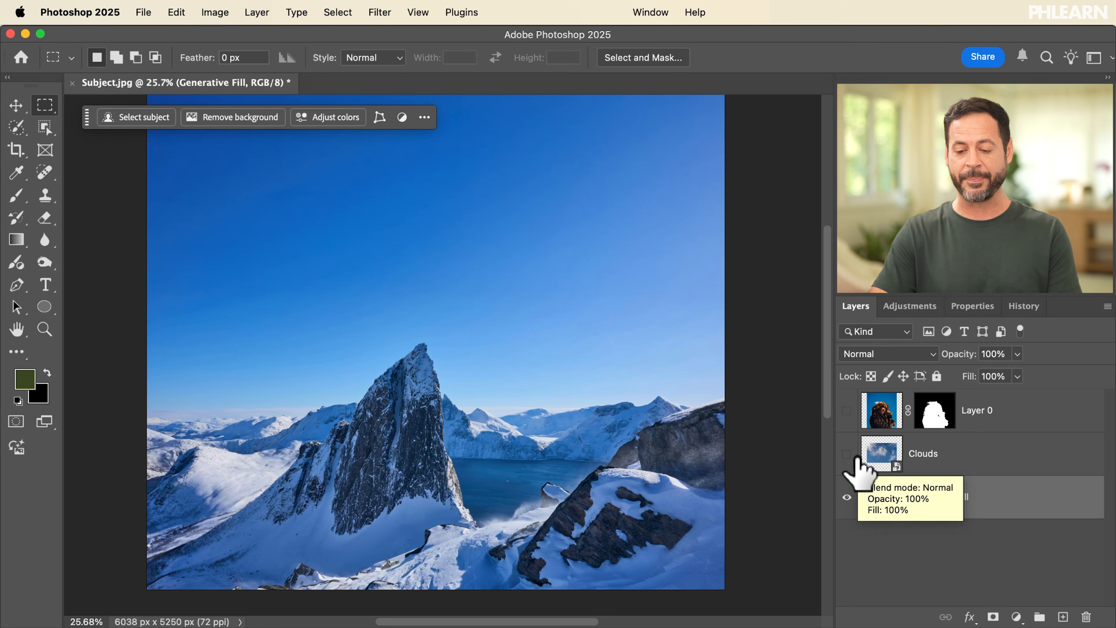
# Step: Show Layer 0 and the Clouds layer, and toggle Layer 0 off and on to compare the image
pyautogui.click(847, 411)
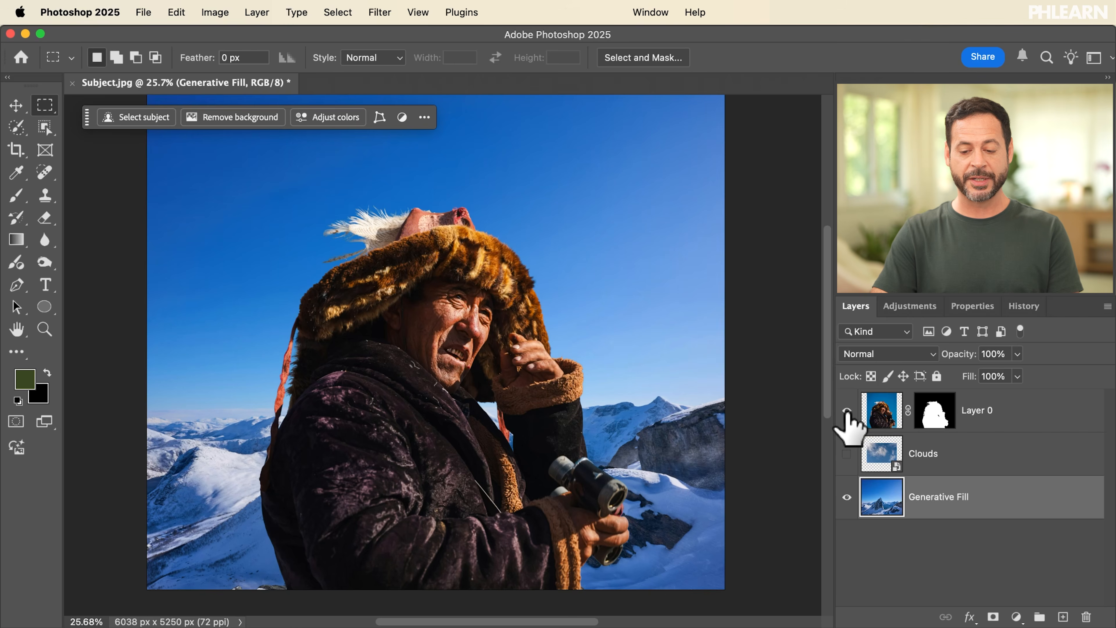
pyautogui.click(846, 454)
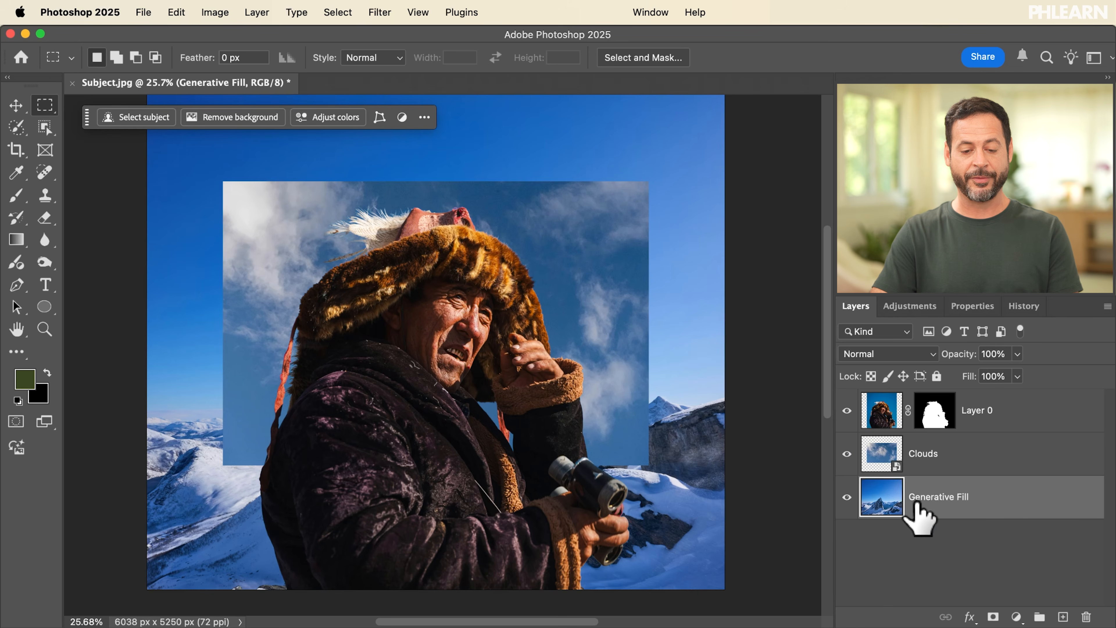
pyautogui.click(847, 411)
pyautogui.click(847, 411)
pyautogui.click(846, 412)
pyautogui.click(846, 411)
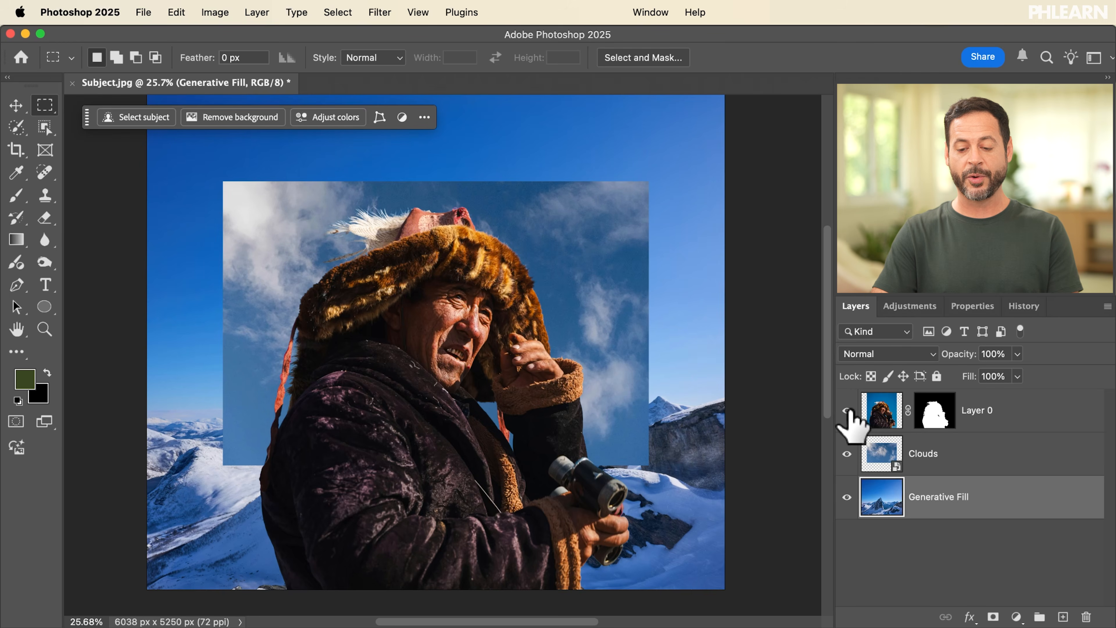
# Step: Hide Layer 0 and scale up the Clouds layer with Free Transform to span the full canvas width
pyautogui.click(847, 411)
pyautogui.click(956, 458)
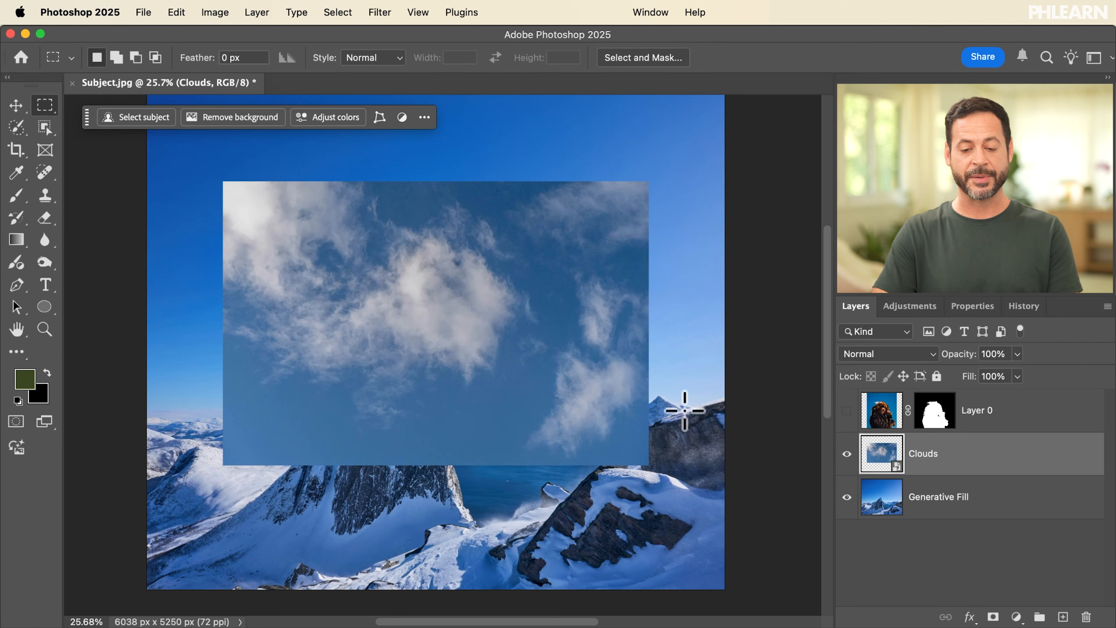
pyautogui.press('super+t')
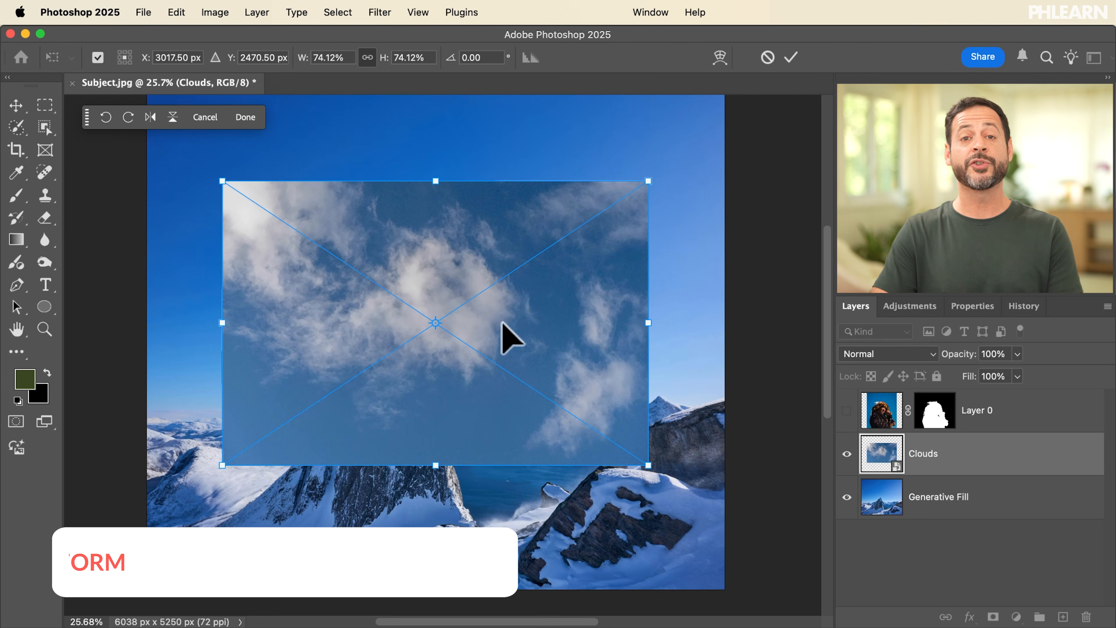
pyautogui.moveTo(385, 62); pyautogui.dragTo(409, 55)
pyautogui.press('Return')
pyautogui.press('m')
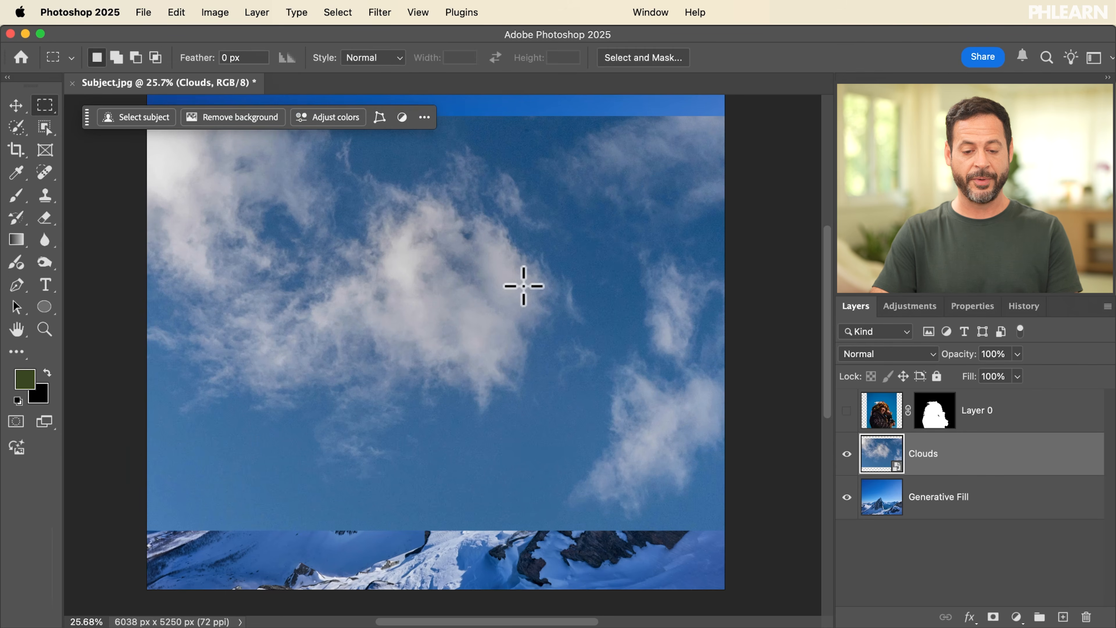
# Step: Move the Clouds layer up so it meets the upper edge of the canvas
pyautogui.press('v')
pyautogui.moveTo(524, 293); pyautogui.dragTo(513, 266)
pyautogui.scroll(3, 515, 264)
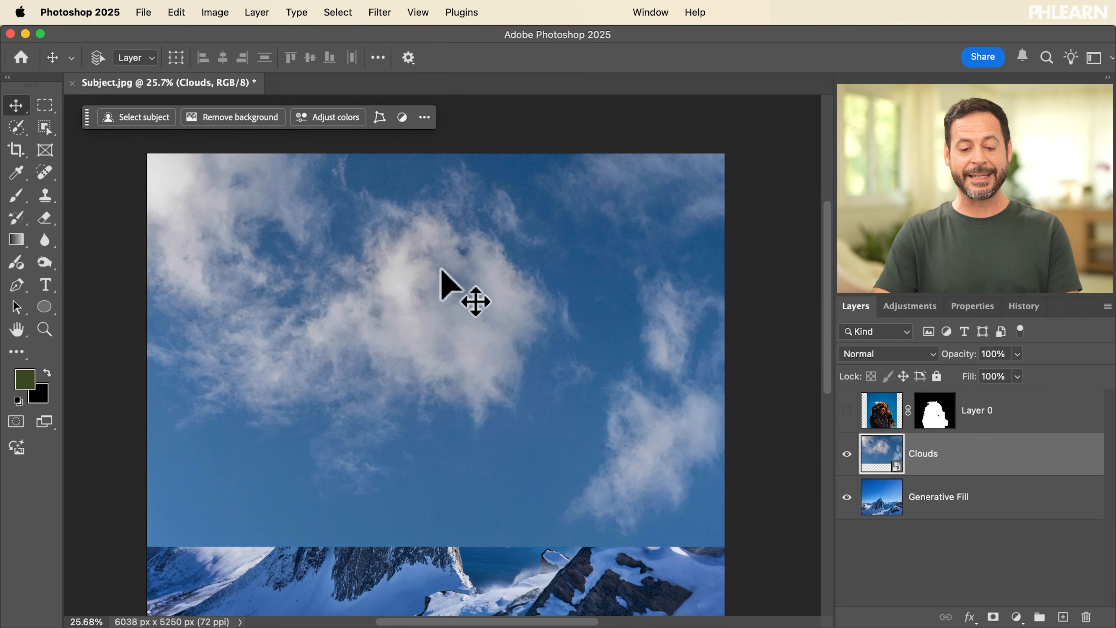
pyautogui.scroll(-3, 404, 363)
# Step: Hide the Clouds layer and select the sky on the merged mountain layer with the Select Sky command
pyautogui.click(846, 454)
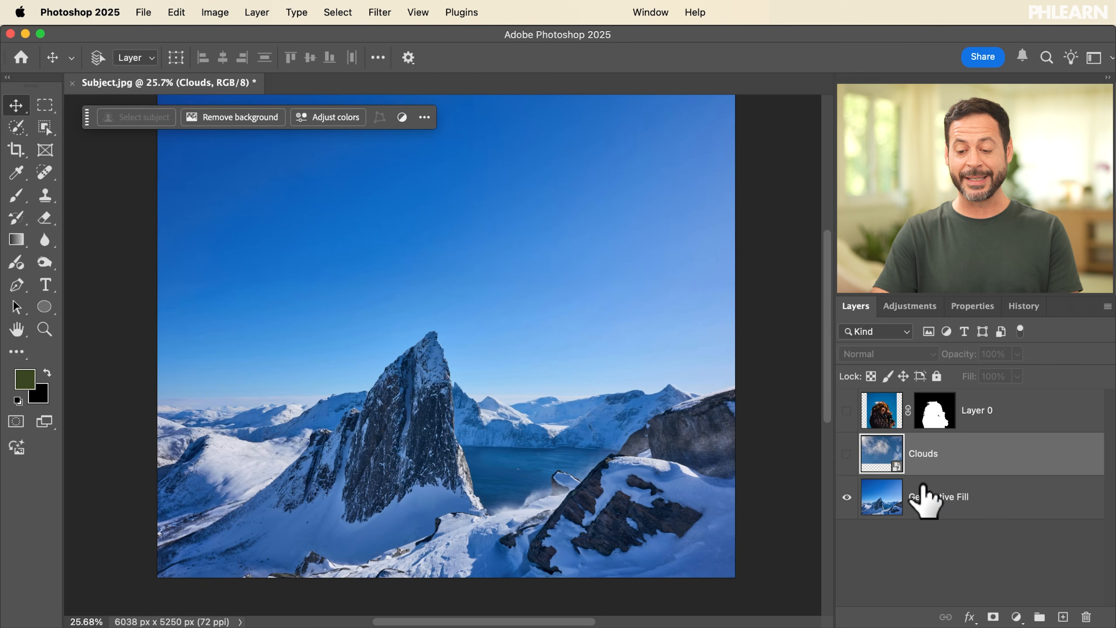
pyautogui.click(912, 497)
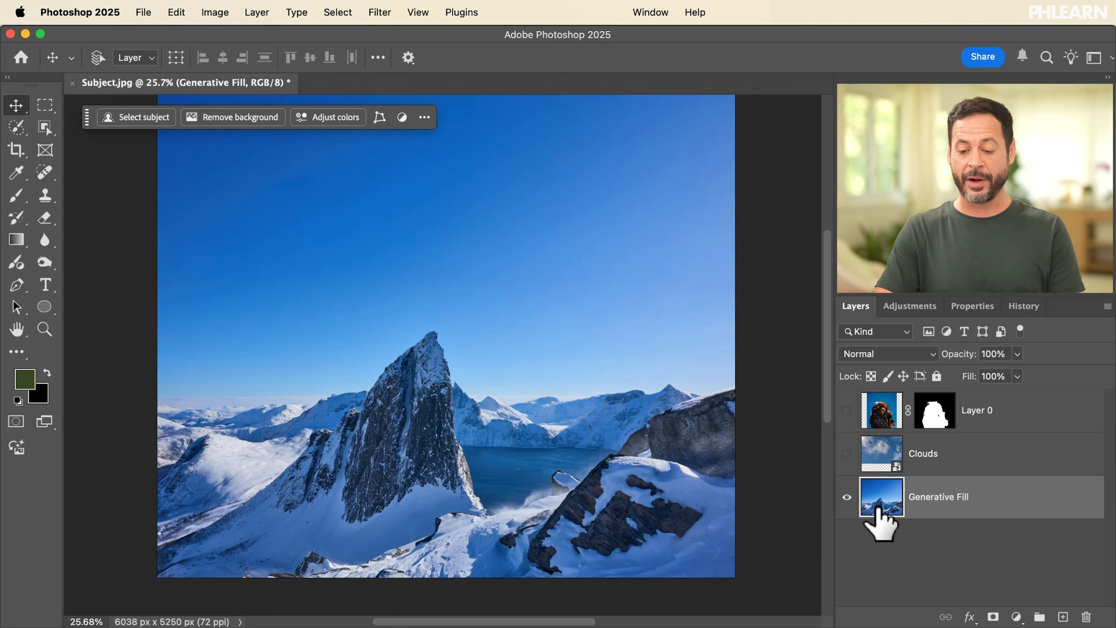
pyautogui.click(345, 13)
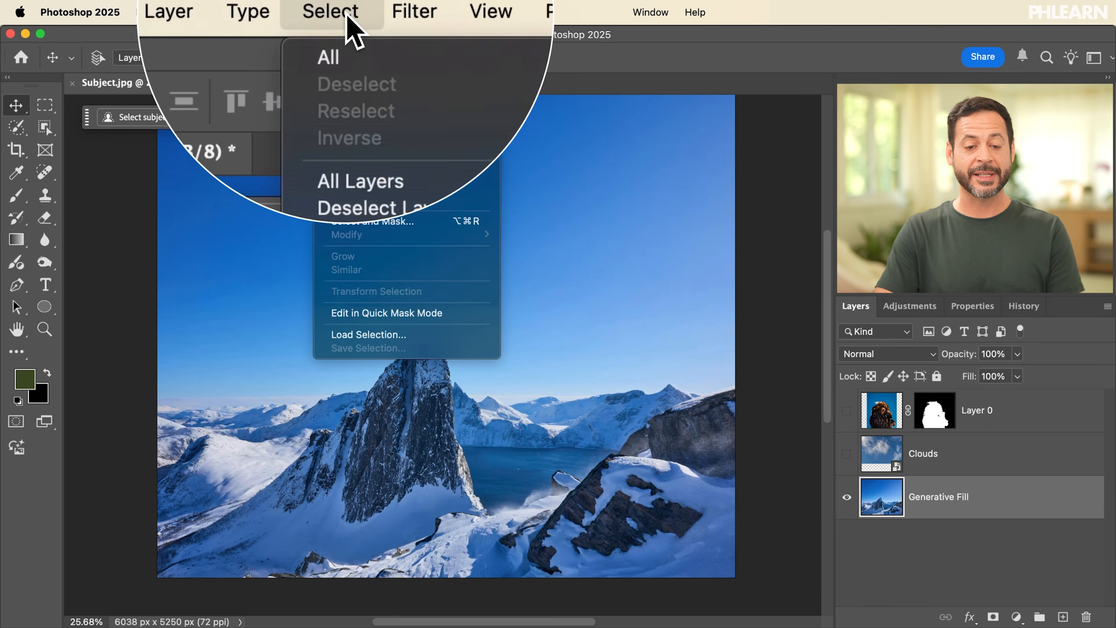
pyautogui.click(364, 199)
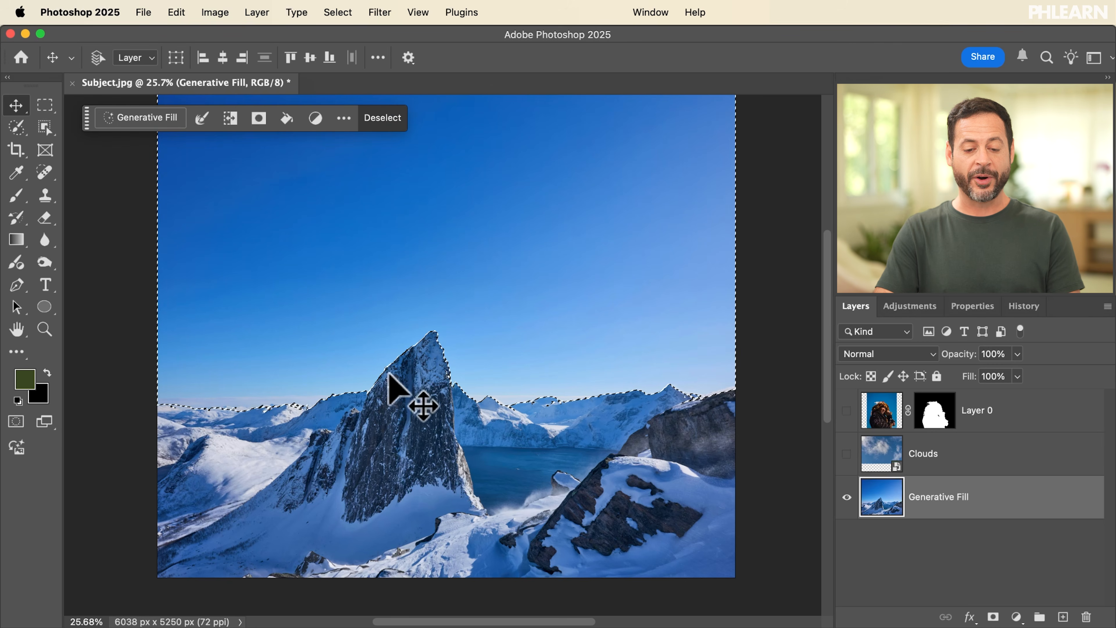
# Step: Show the Clouds layer and mask it with the sky selection so the clouds stay behind the mountains
pyautogui.click(847, 453)
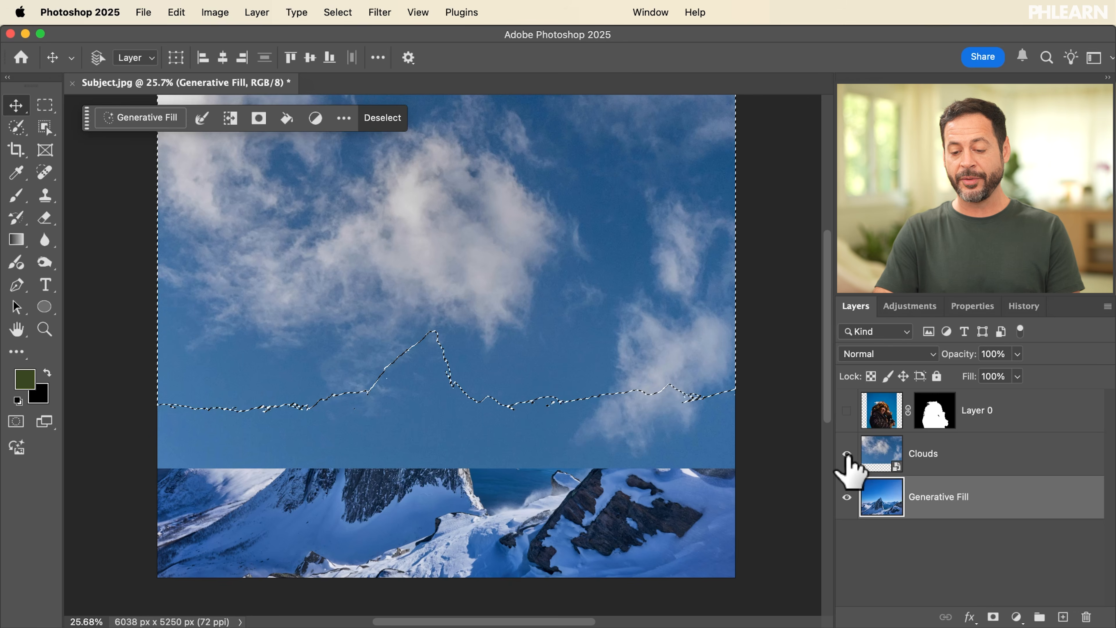
pyautogui.click(957, 466)
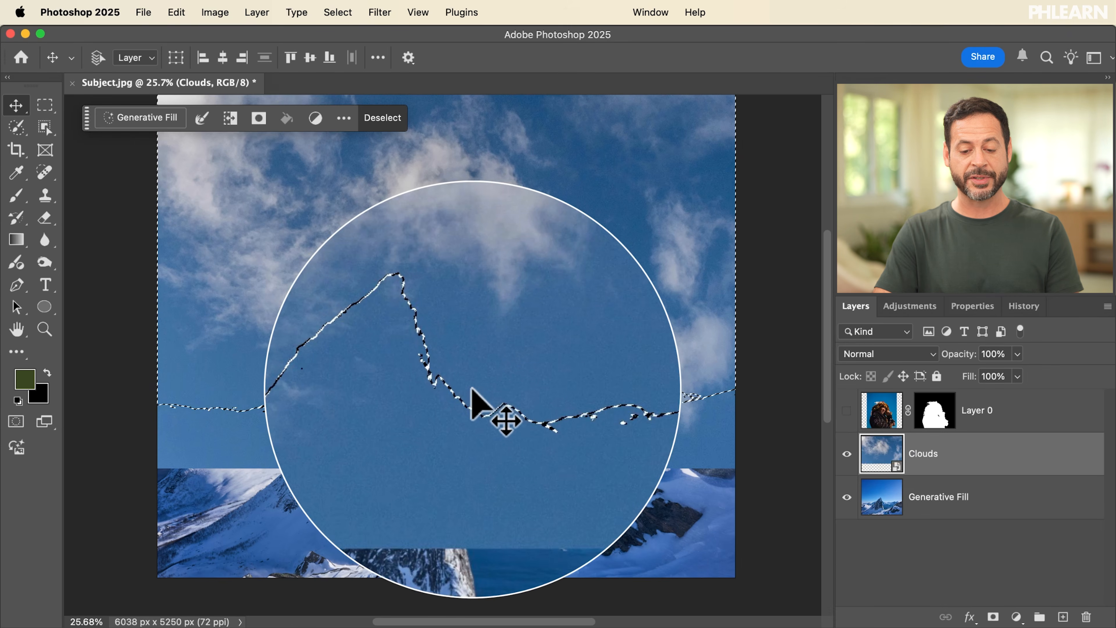
pyautogui.click(259, 116)
pyautogui.scroll(5, 510, 334)
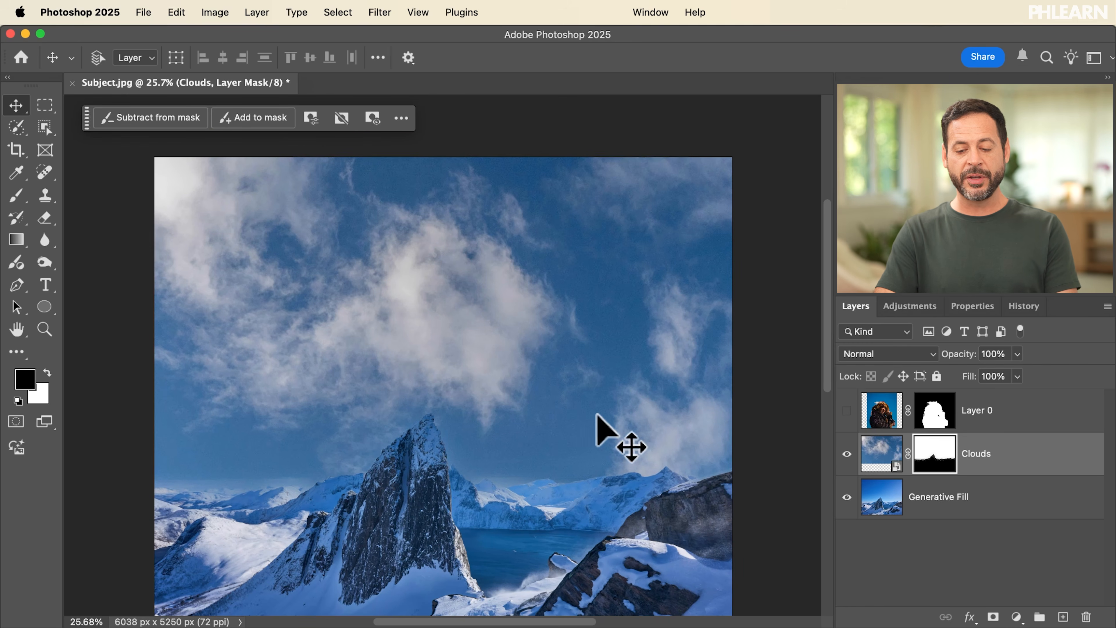
# Step: Toggle the Clouds layer's visibility to compare the original sky with the replaced one
pyautogui.click(846, 453)
pyautogui.click(847, 454)
pyautogui.click(847, 454)
pyautogui.click(847, 454)
pyautogui.click(846, 454)
pyautogui.click(847, 454)
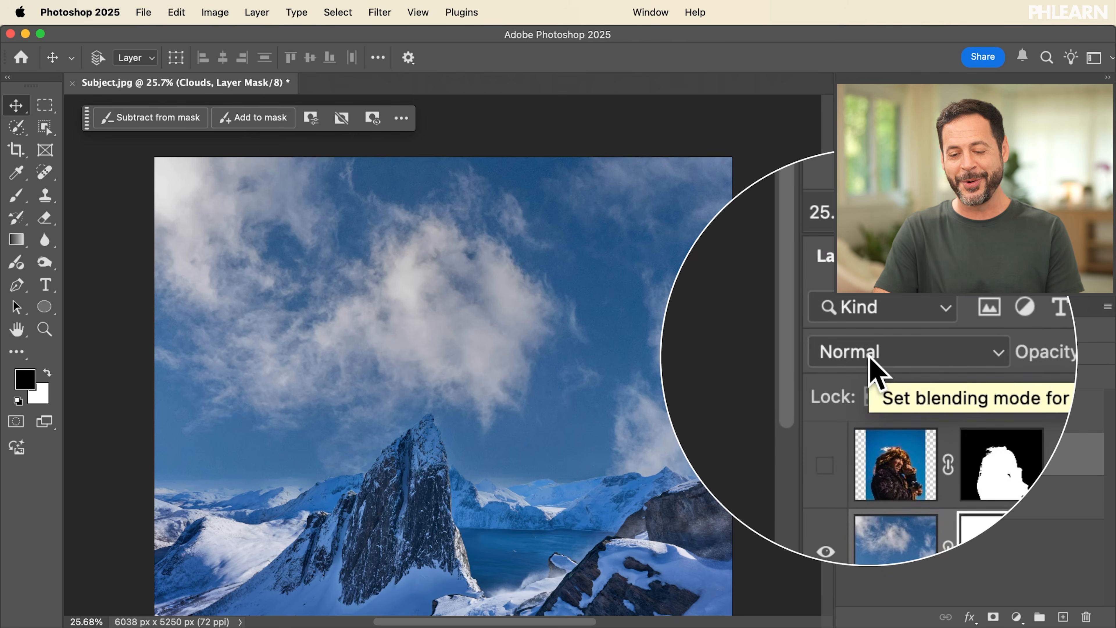
# Step: Set the Clouds layer's blending mode to Screen and show the man's Layer 0 again
pyautogui.click(868, 353)
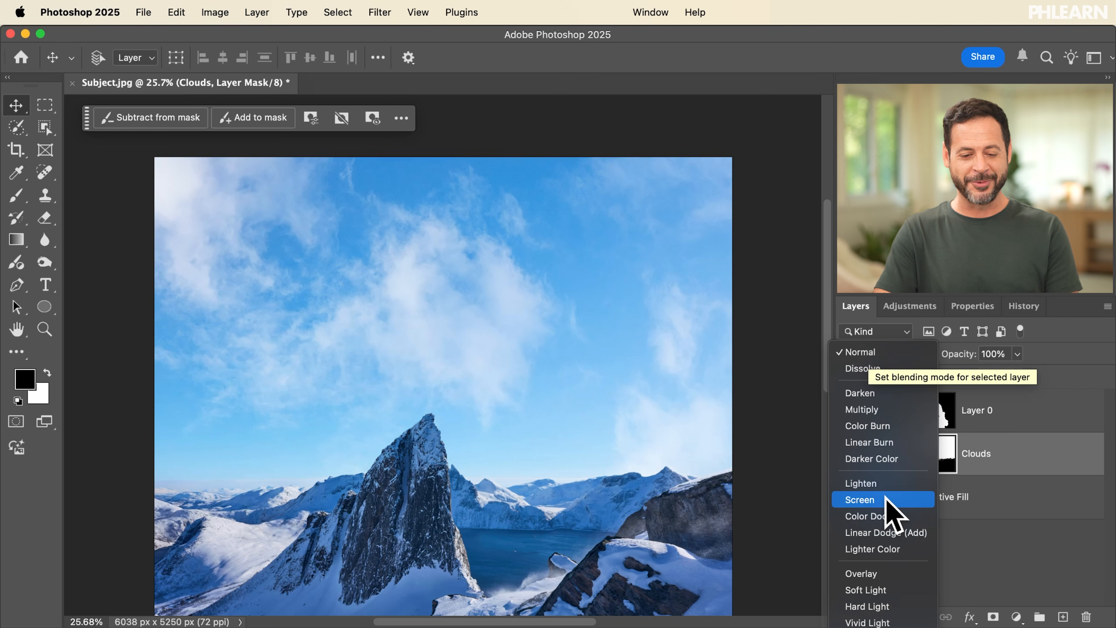
pyautogui.click(885, 500)
pyautogui.scroll(-2, 654, 448)
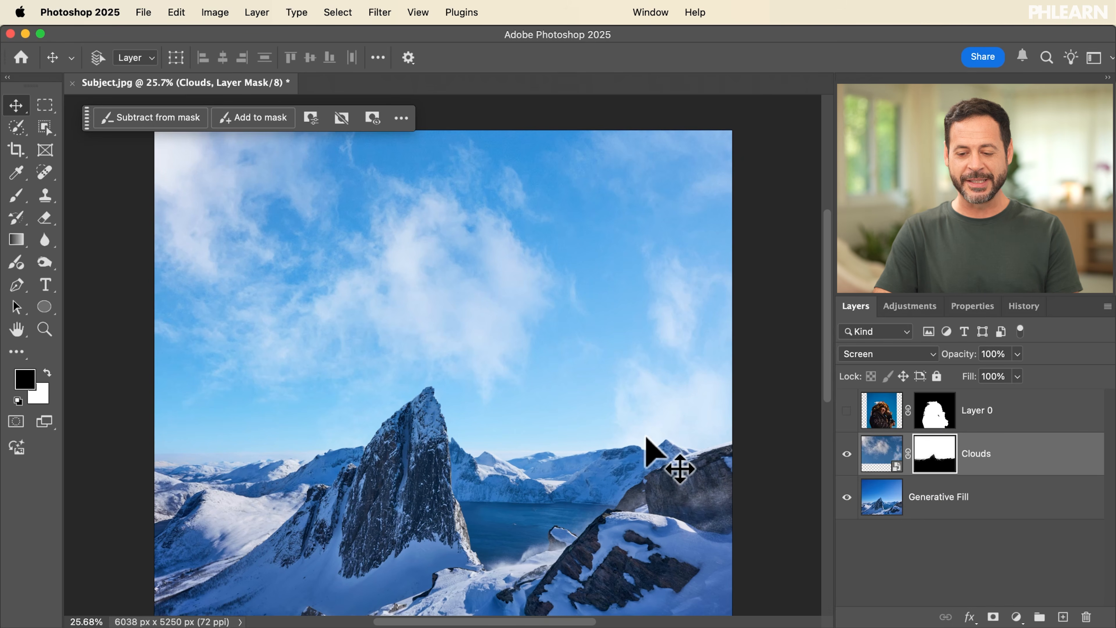
pyautogui.click(846, 410)
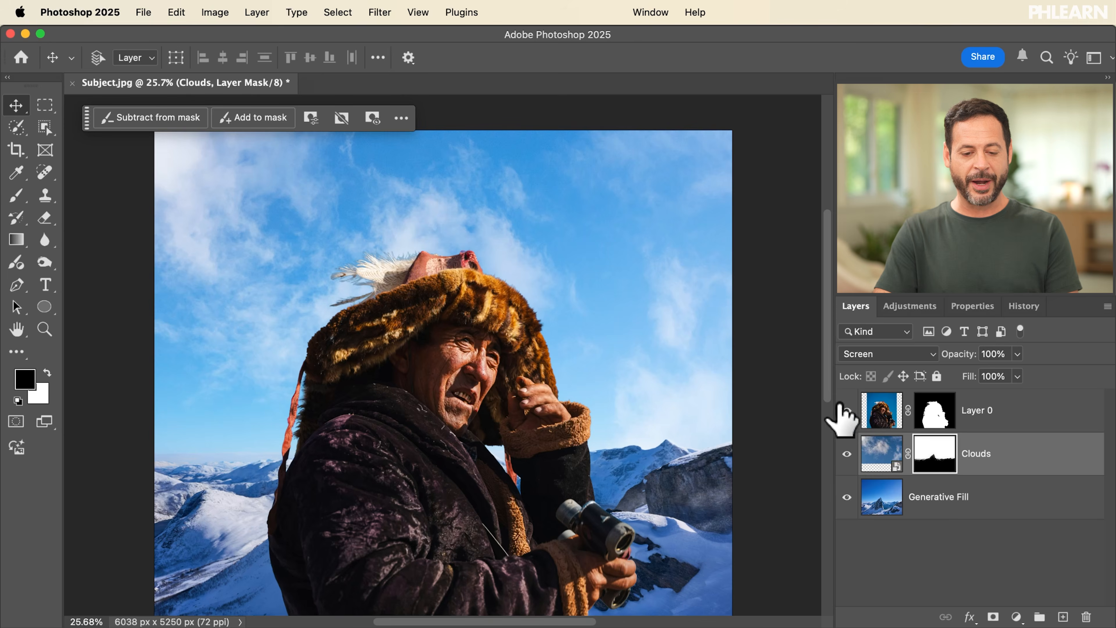
pyautogui.scroll(-3, 656, 395)
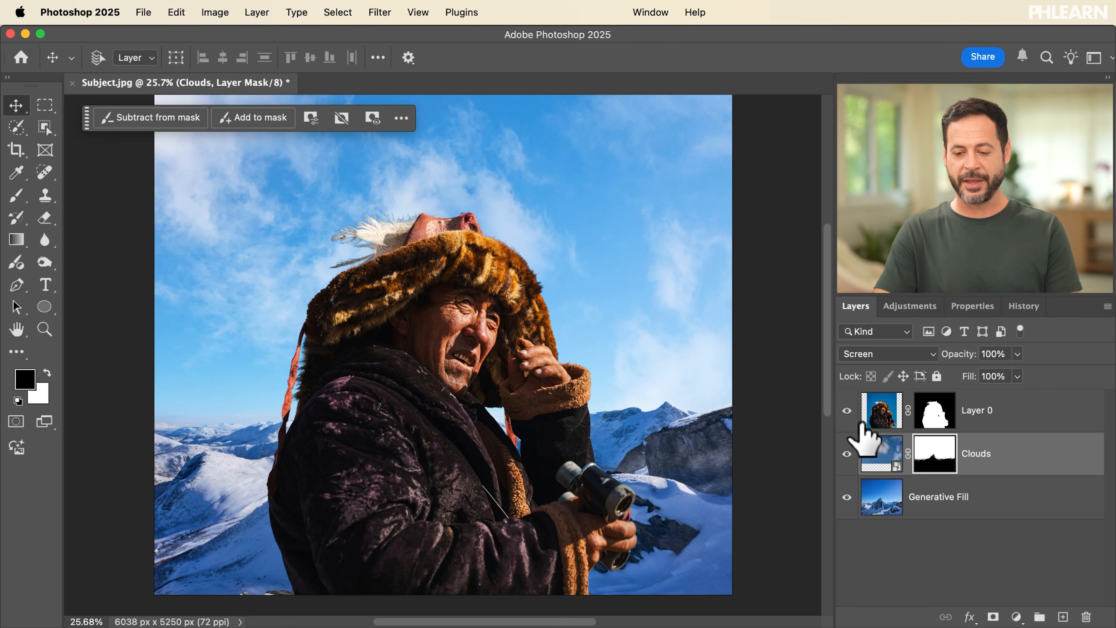
# Step: Toggle the visibility of Layer 0, Clouds and Generative Fill in turn to compare what each layer contributes
pyautogui.click(846, 410)
pyautogui.click(847, 410)
pyautogui.click(847, 410)
pyautogui.click(846, 410)
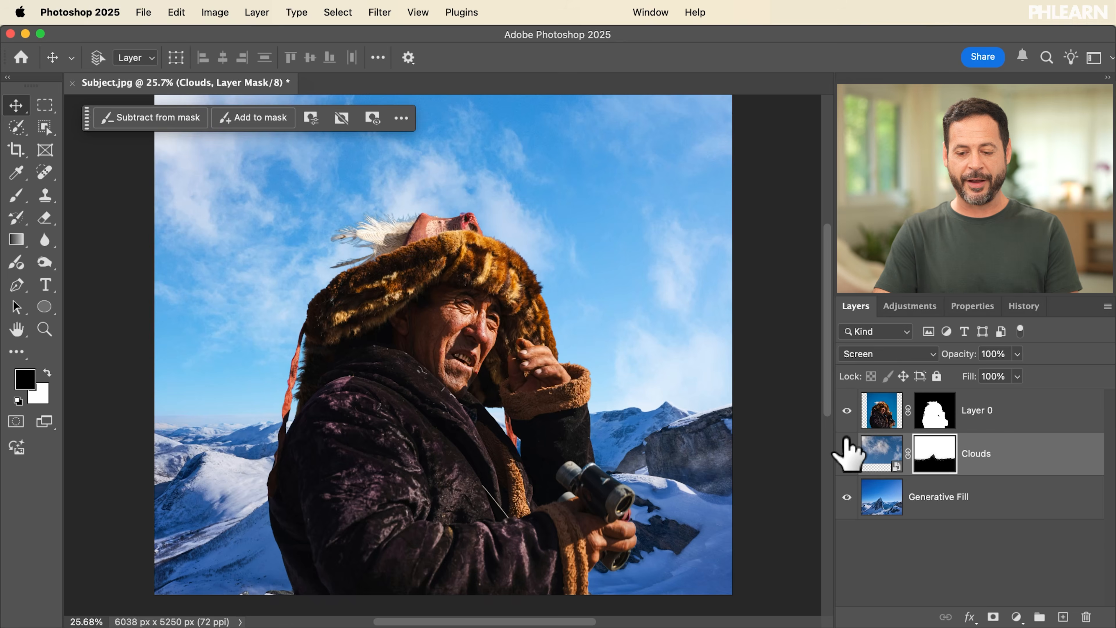
pyautogui.click(847, 454)
pyautogui.click(847, 453)
pyautogui.click(846, 453)
pyautogui.click(846, 453)
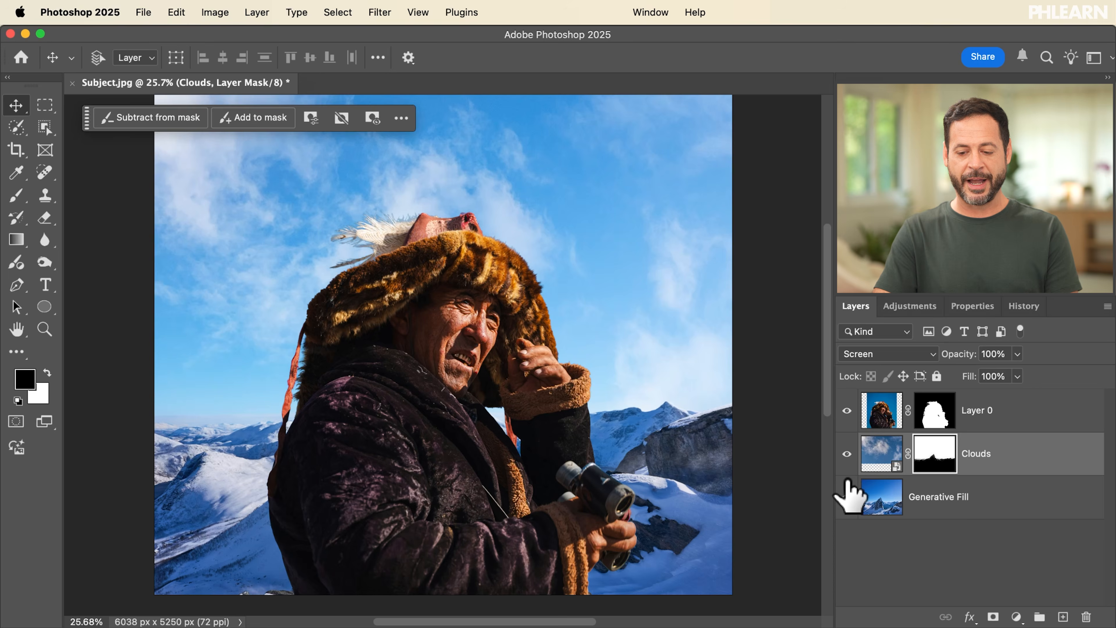
pyautogui.click(847, 497)
pyautogui.click(847, 497)
pyautogui.click(847, 497)
pyautogui.click(846, 497)
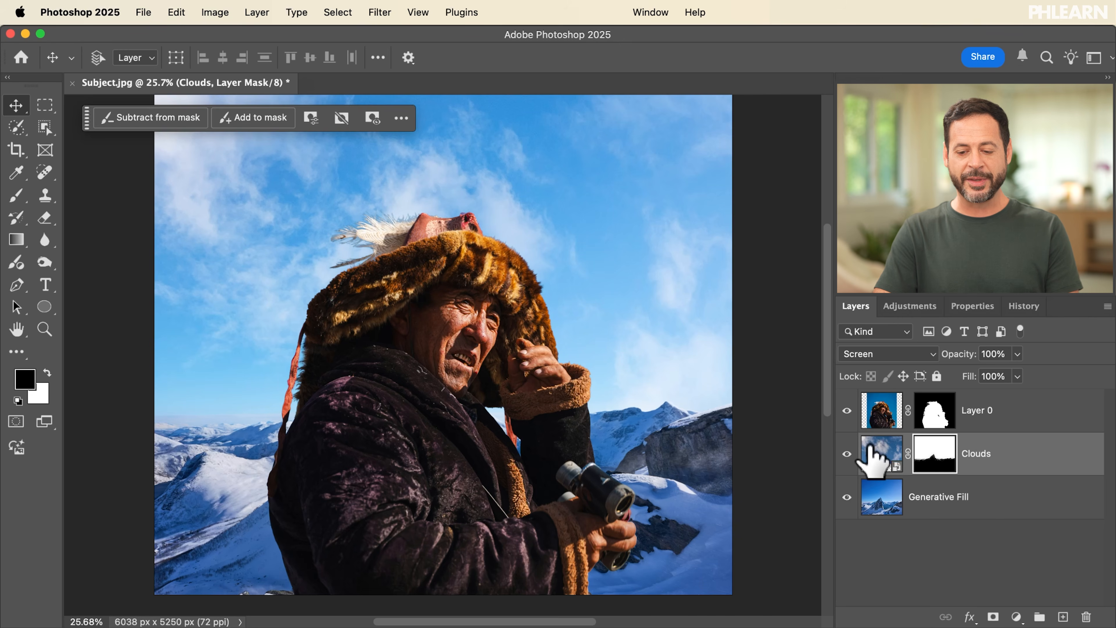
# Step: Darken the Clouds layer's image with a Levels adjustment so the sky blends with less haze
pyautogui.click(875, 453)
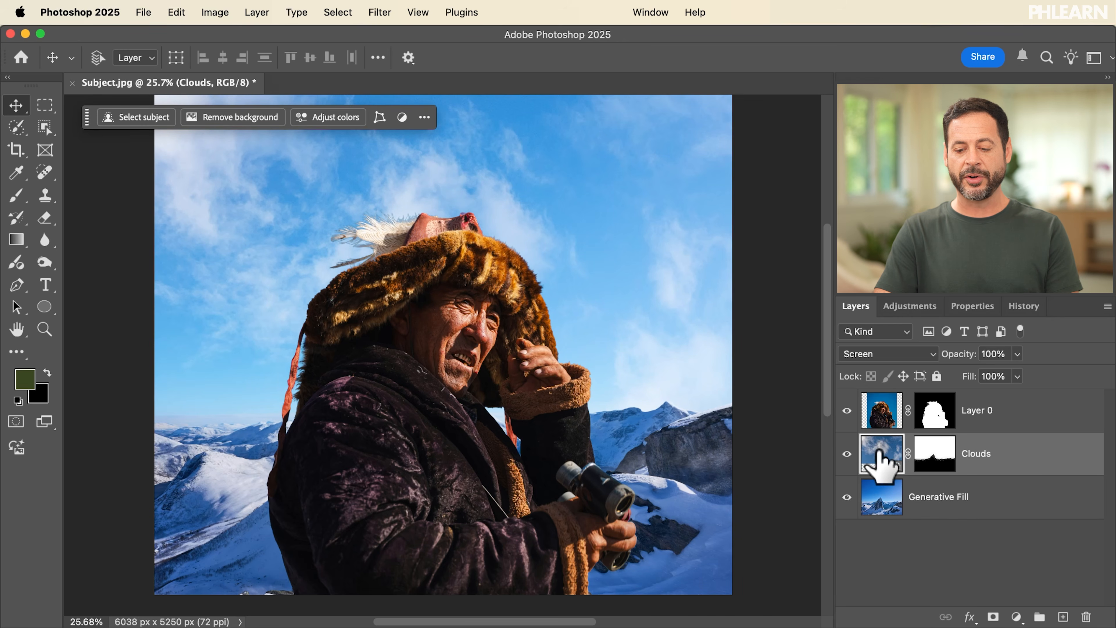
pyautogui.moveTo(879, 453); pyautogui.dragTo(883, 446)
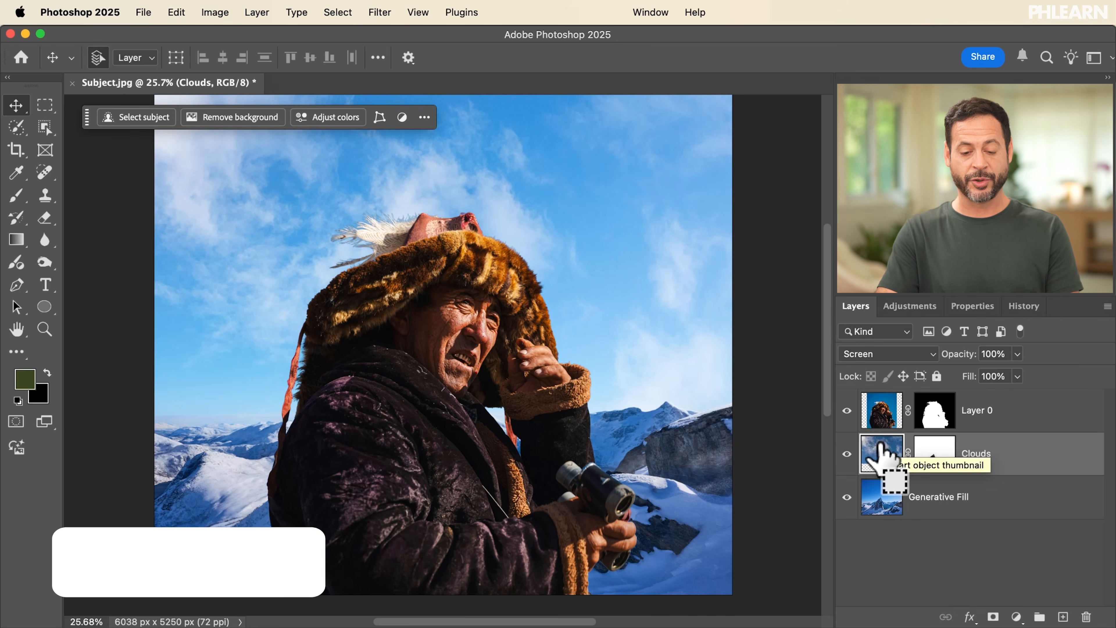
pyautogui.press('super+l')
pyautogui.moveTo(495, 473); pyautogui.dragTo(545, 469)
pyautogui.click(657, 332)
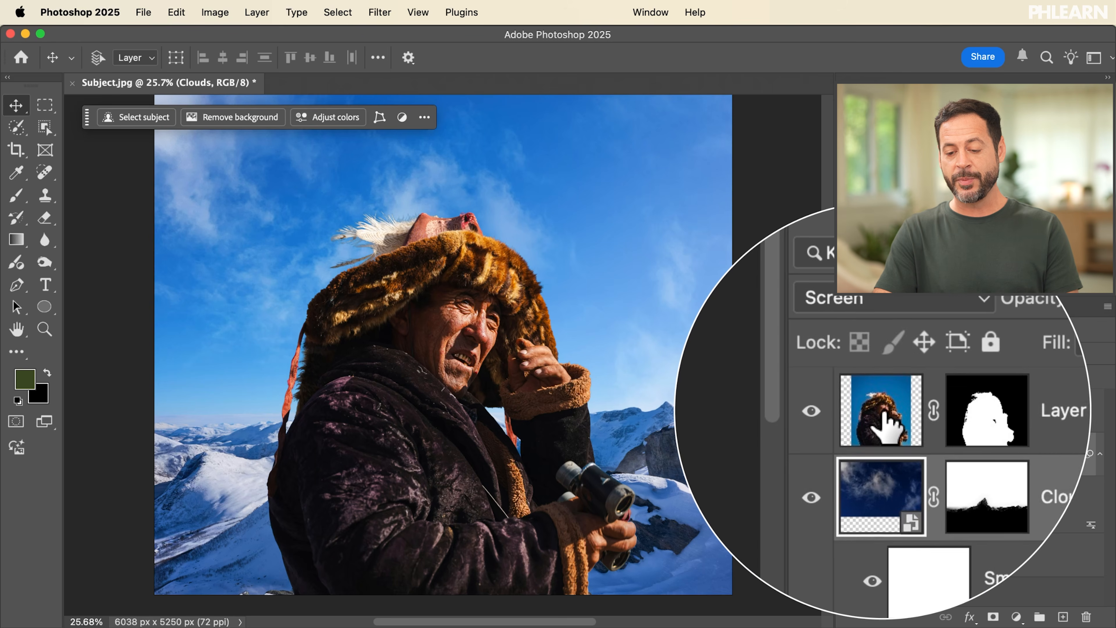
# Step: Make Layer 0's mask the active target and view it on its own before returning to the composite
pyautogui.click(874, 421)
pyautogui.click(929, 406)
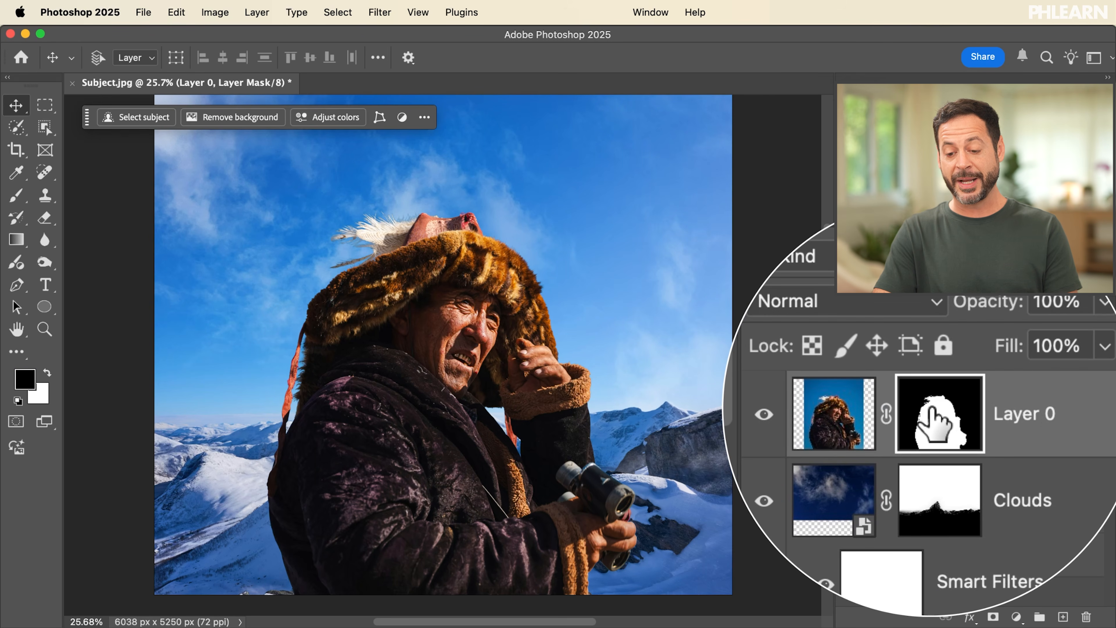
pyautogui.click(877, 444)
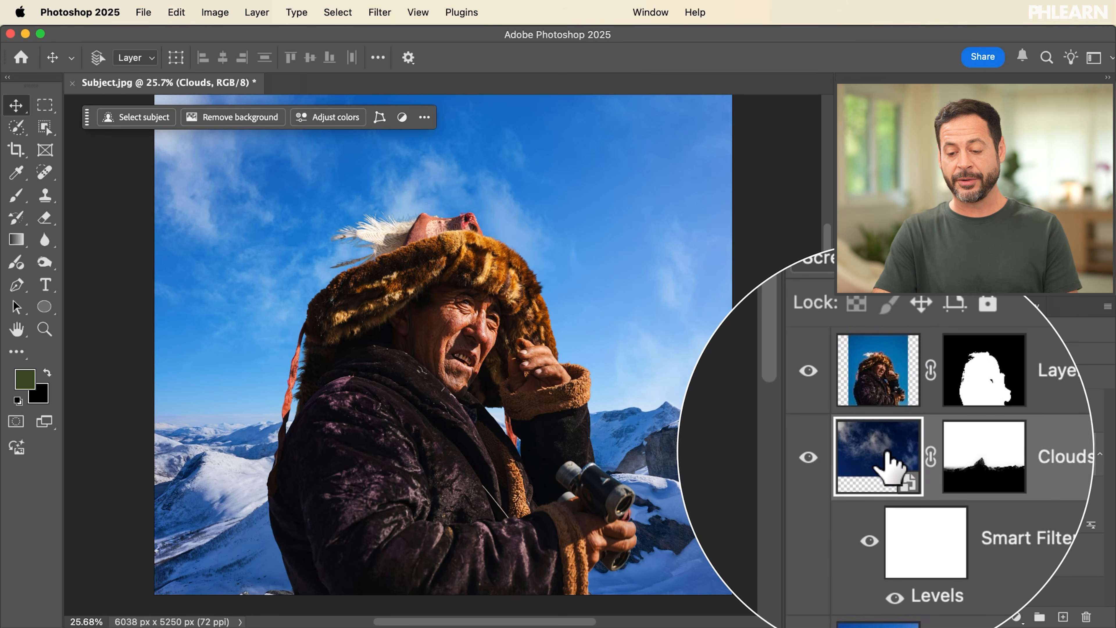
pyautogui.click(925, 445)
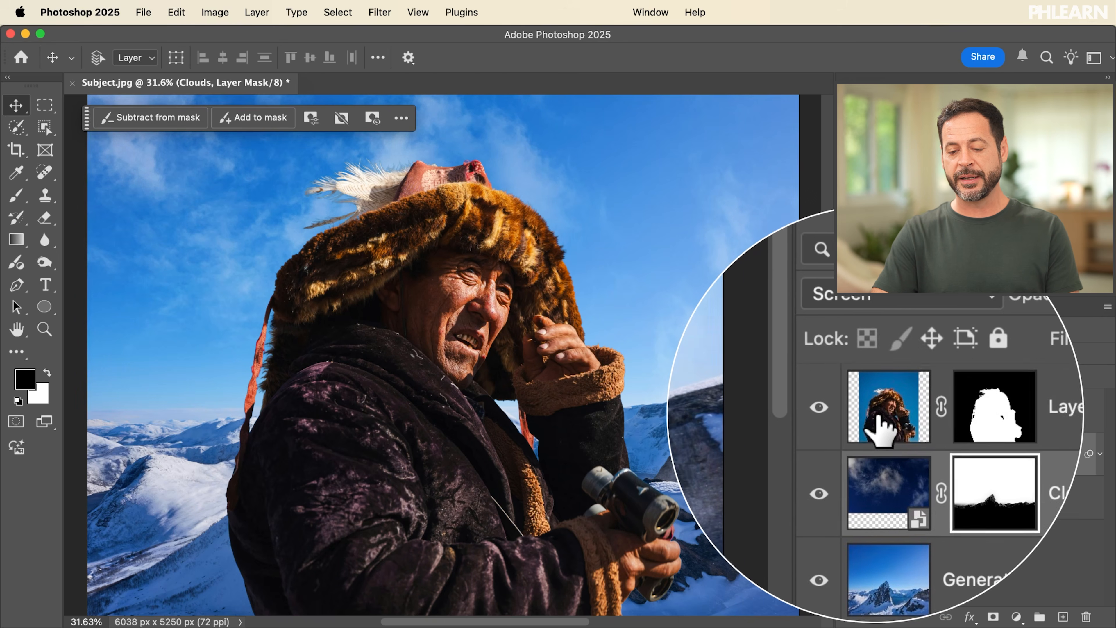
pyautogui.click(877, 414)
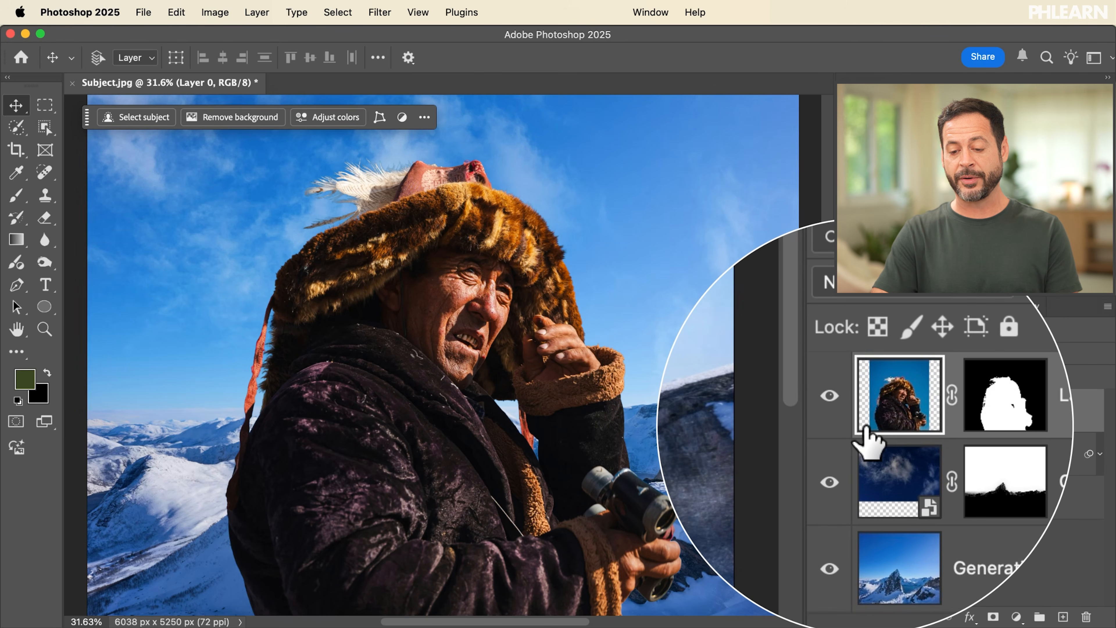
pyautogui.click(928, 411)
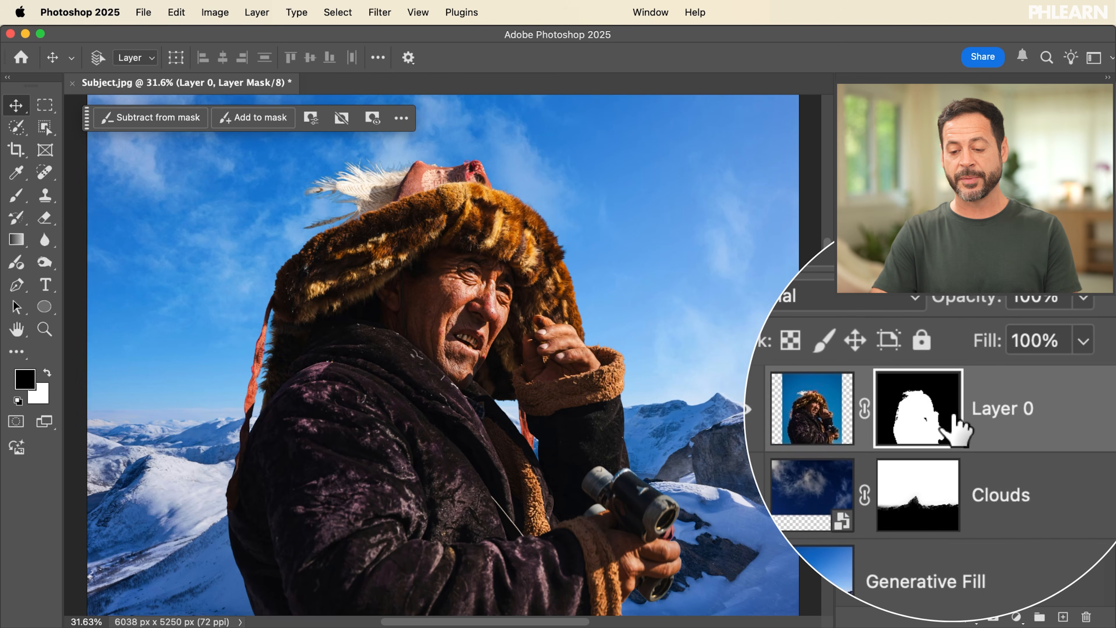
pyautogui.keyDown('alt'); pyautogui.click(932, 411); pyautogui.keyUp('alt')
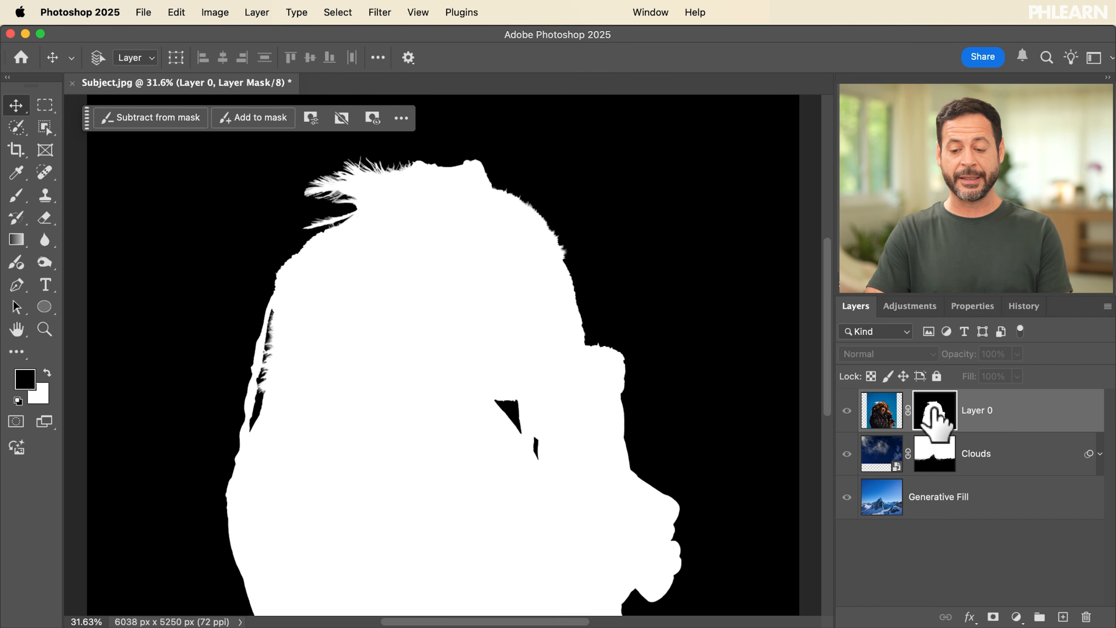
pyautogui.keyDown('alt'); pyautogui.click(935, 412); pyautogui.keyUp('alt')
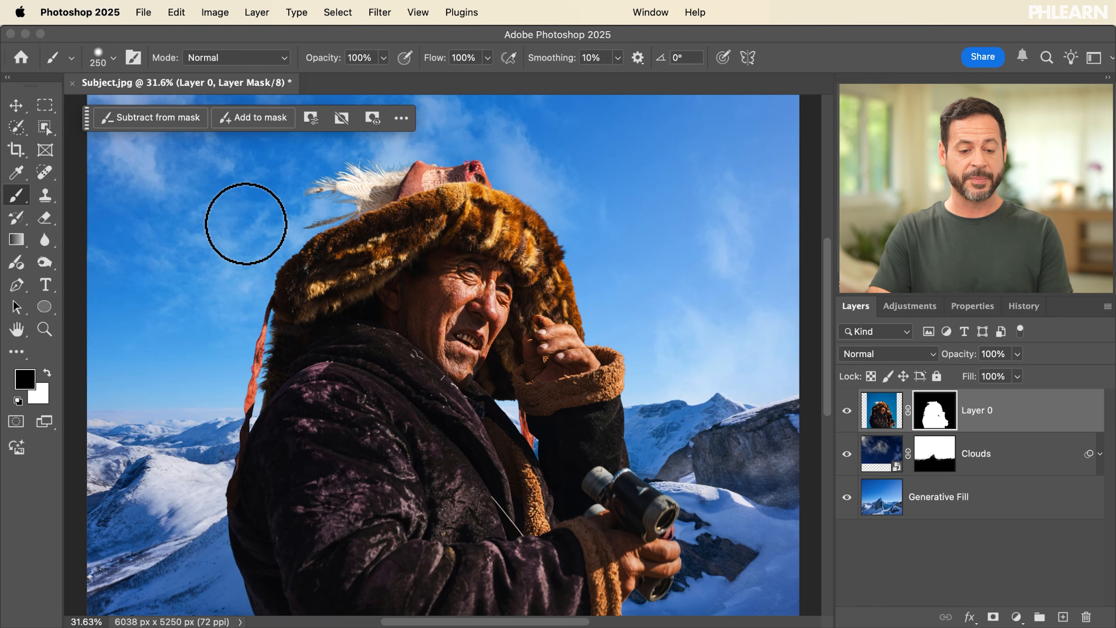
# Step: Try painting black over the man's hat and face on Layer 0's mask, and undo the stroke
pyautogui.moveTo(249, 369); pyautogui.dragTo(502, 348)
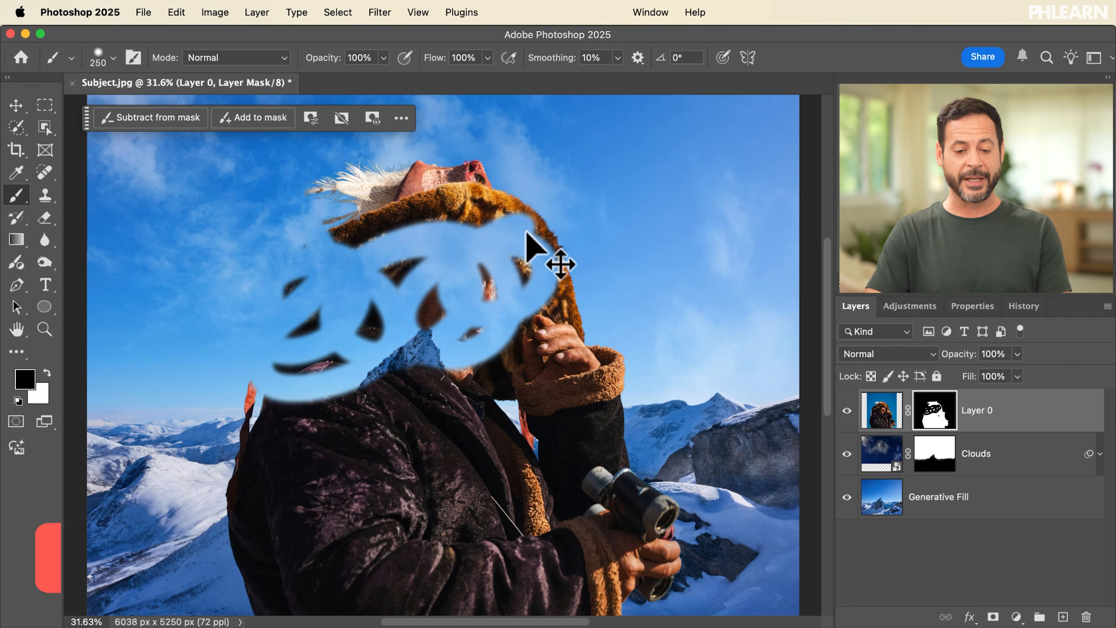
pyautogui.press('super+z')
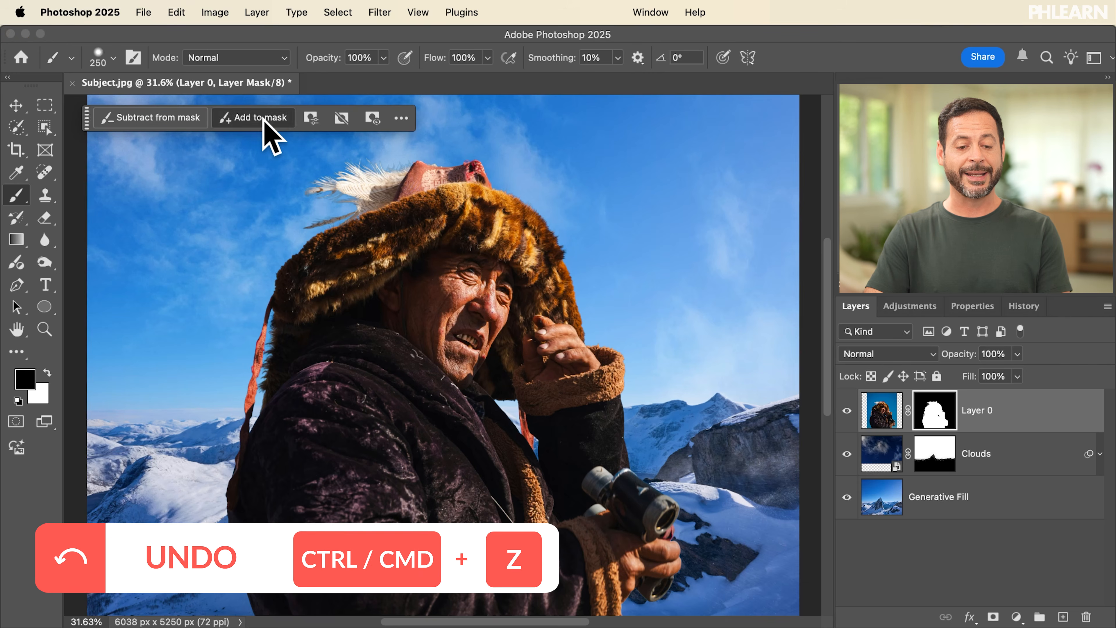
pyautogui.moveTo(285, 312)
pyautogui.mouseDown()
pyautogui.moveTo(279, 210)
pyautogui.moveTo(290, 350)
pyautogui.moveTo(301, 300)
pyautogui.mouseUp()
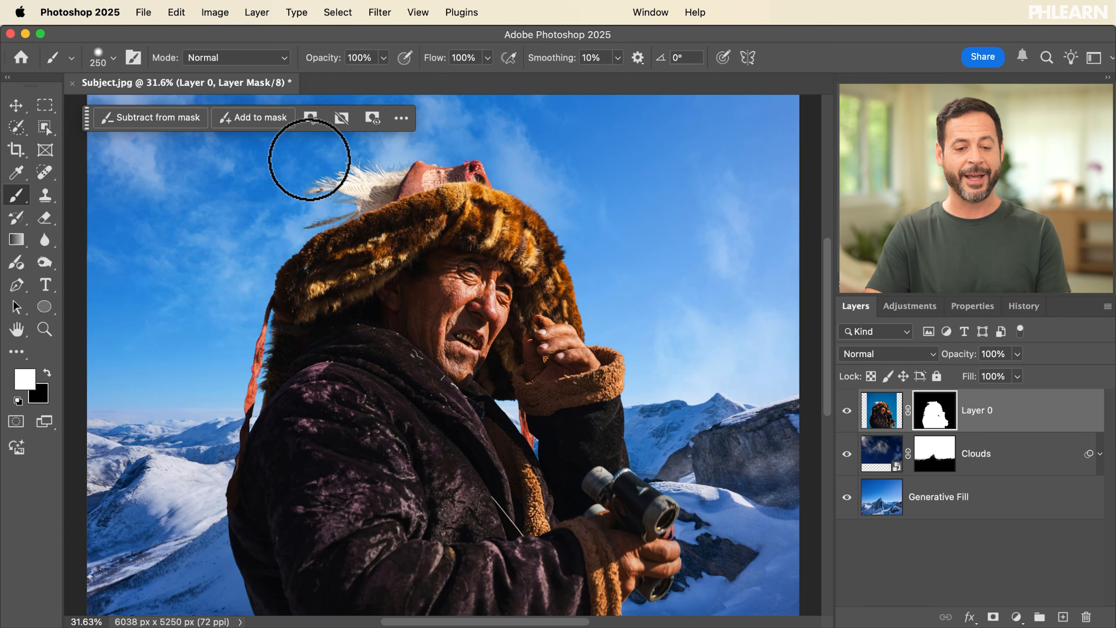
# Step: Try Layer 0's mask density control, keeping it at 100%, and toggle the mask off and on to compare
pyautogui.click(311, 119)
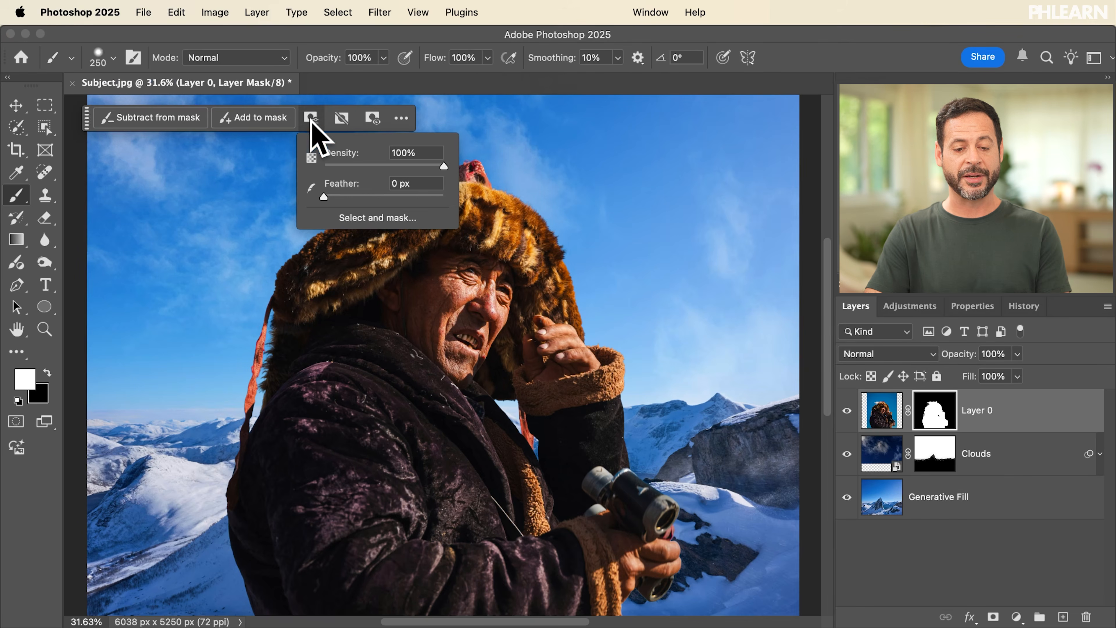
pyautogui.moveTo(404, 166); pyautogui.dragTo(479, 167)
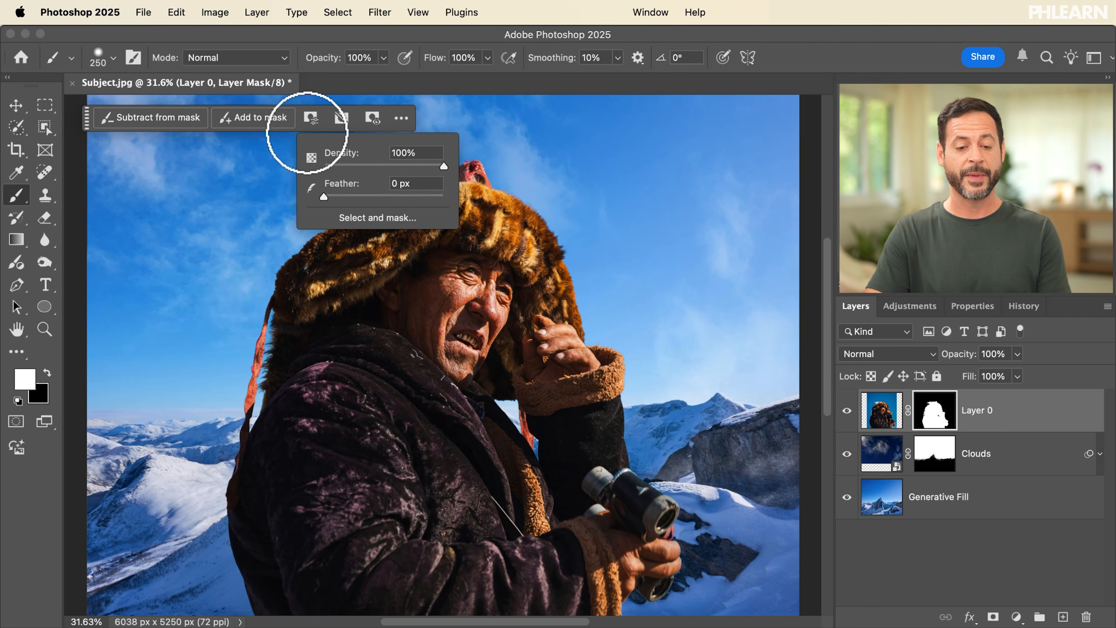
pyautogui.click(341, 119)
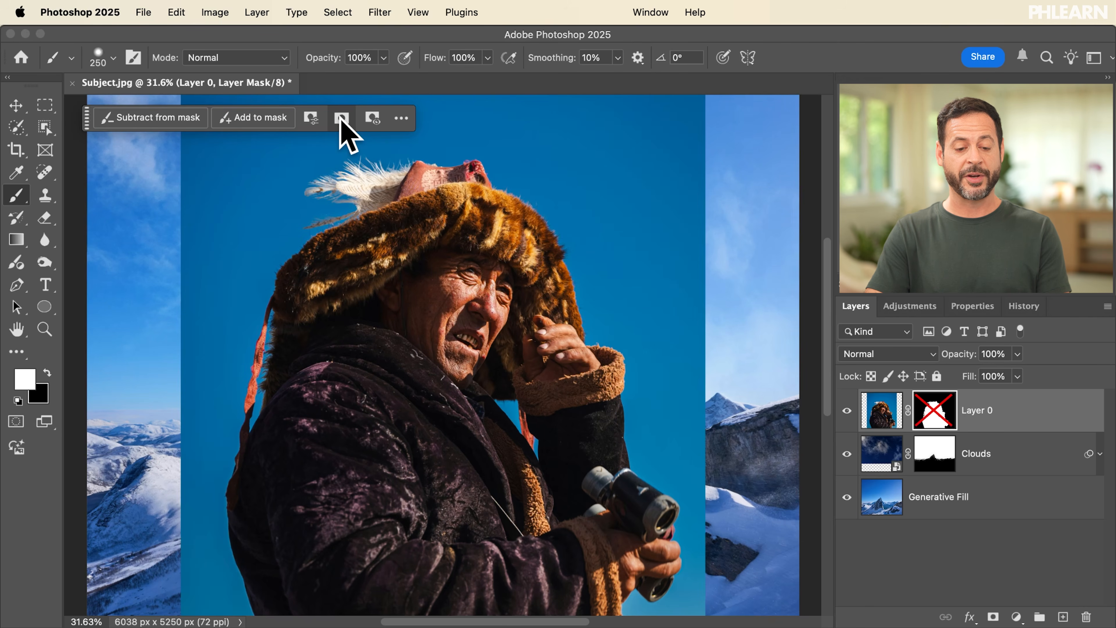
pyautogui.click(342, 120)
pyautogui.click(341, 118)
pyautogui.click(342, 119)
pyautogui.click(341, 118)
pyautogui.click(342, 118)
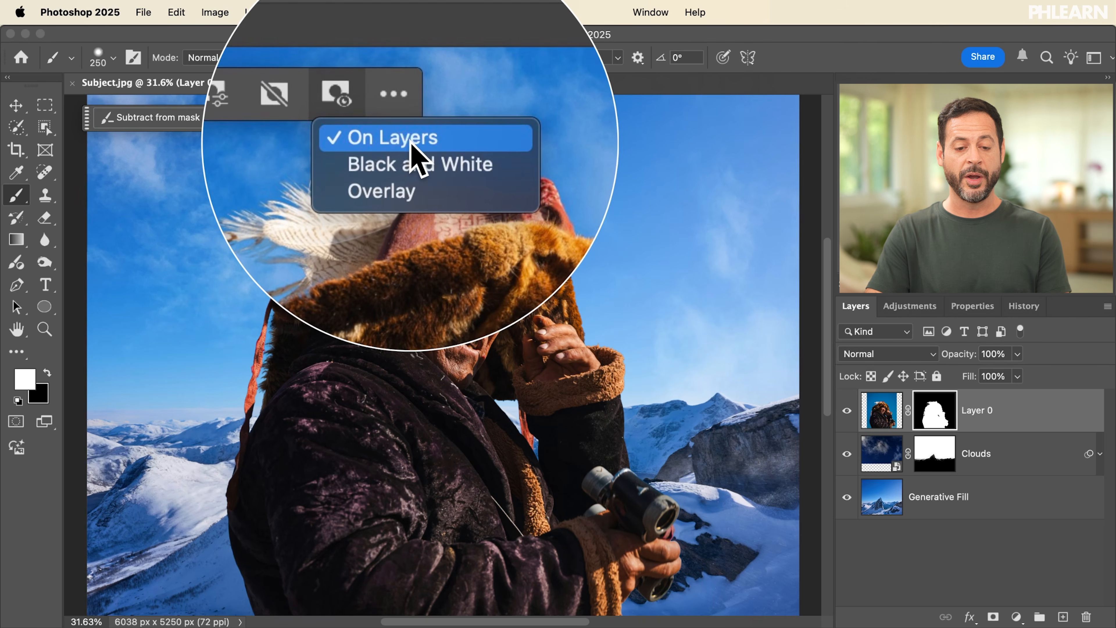
# Step: View Layer 0's mask as Black and White and as an Overlay, and return to the On Layers view
pyautogui.click(418, 165)
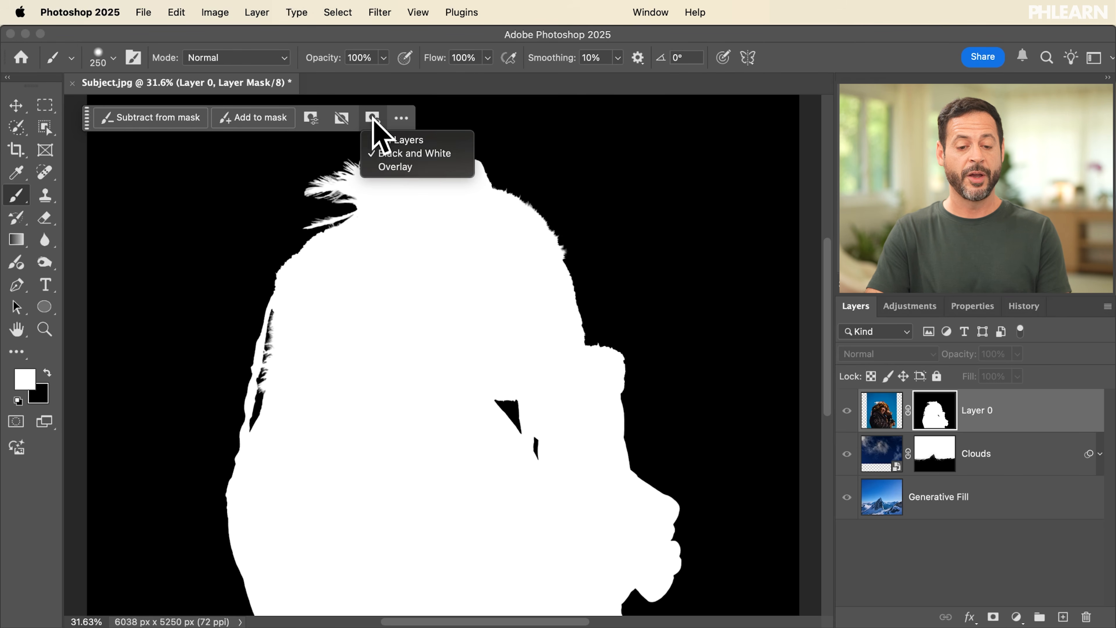
pyautogui.click(407, 167)
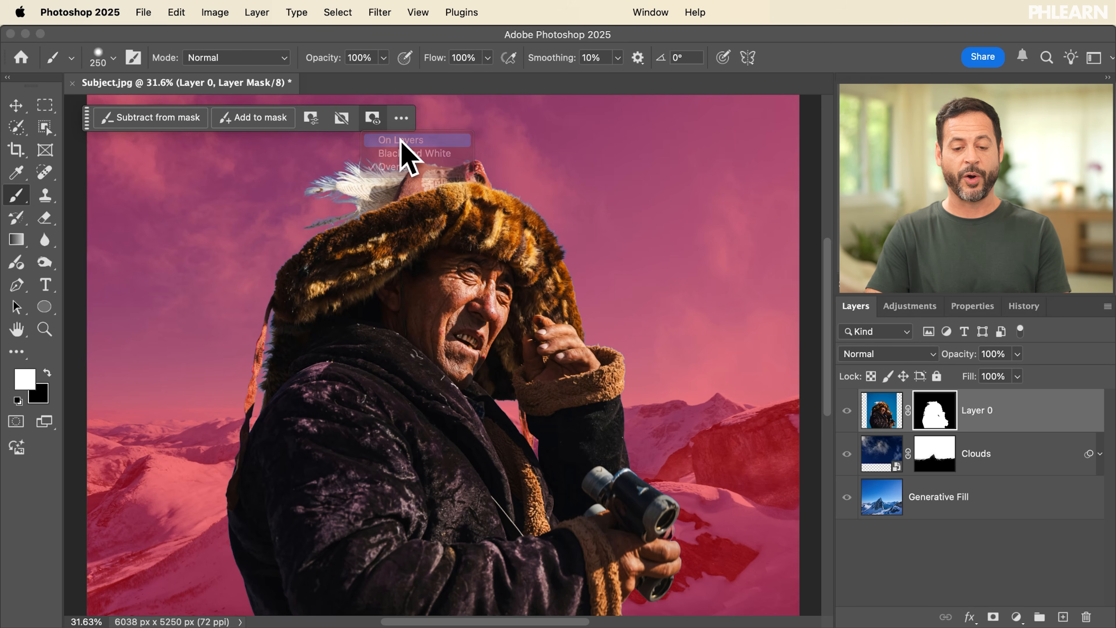
pyautogui.click(401, 140)
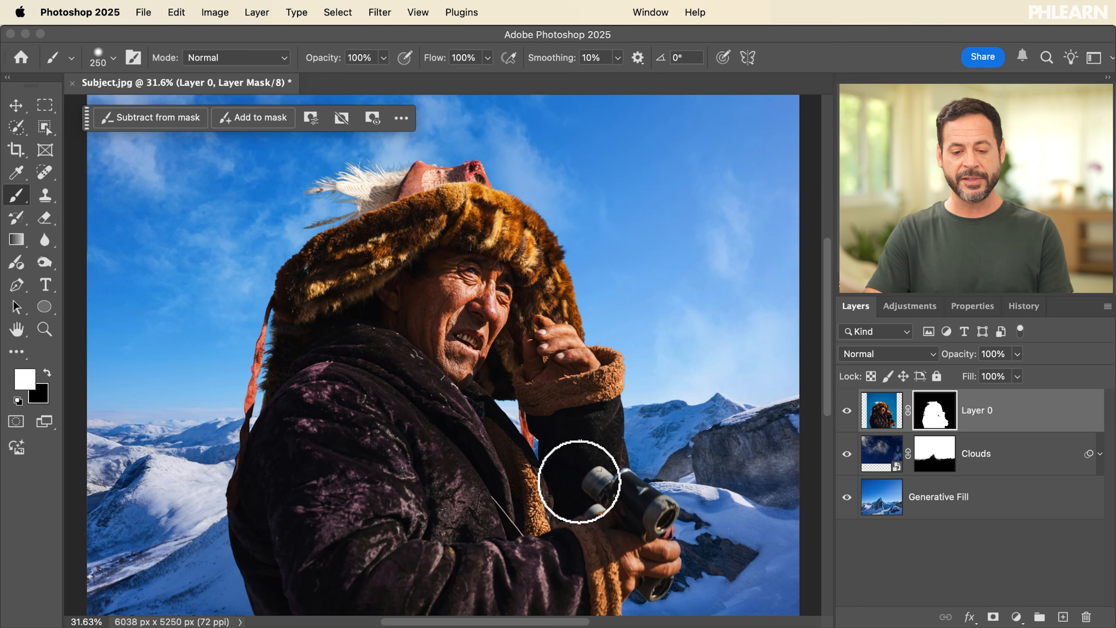
# Step: Examine the cutout edges around the binoculars and hand at about 100%, and open Layer 0's mask in Select and Mask
pyautogui.scroll(10, 580, 482)
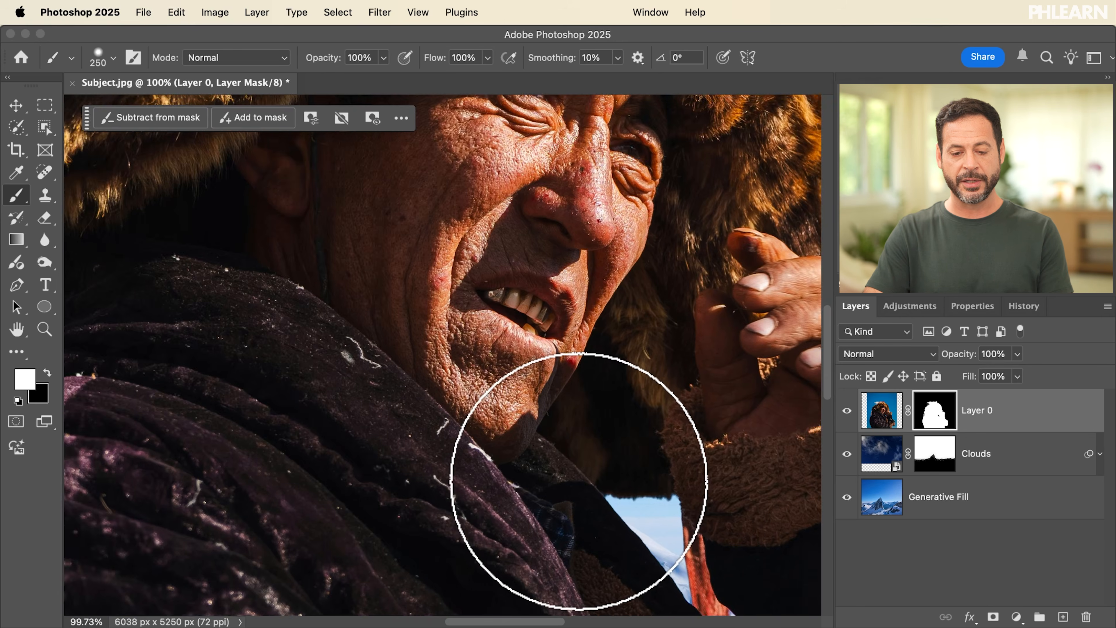
pyautogui.scroll(-10, 578, 481)
pyautogui.hscroll(10, 578, 481)
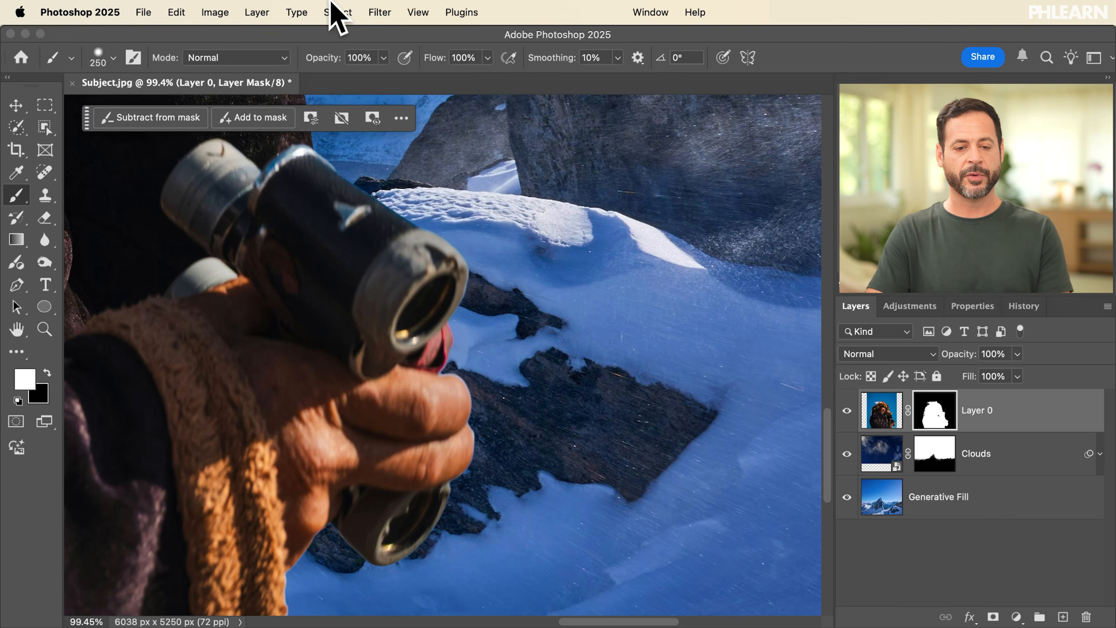
pyautogui.click(337, 12)
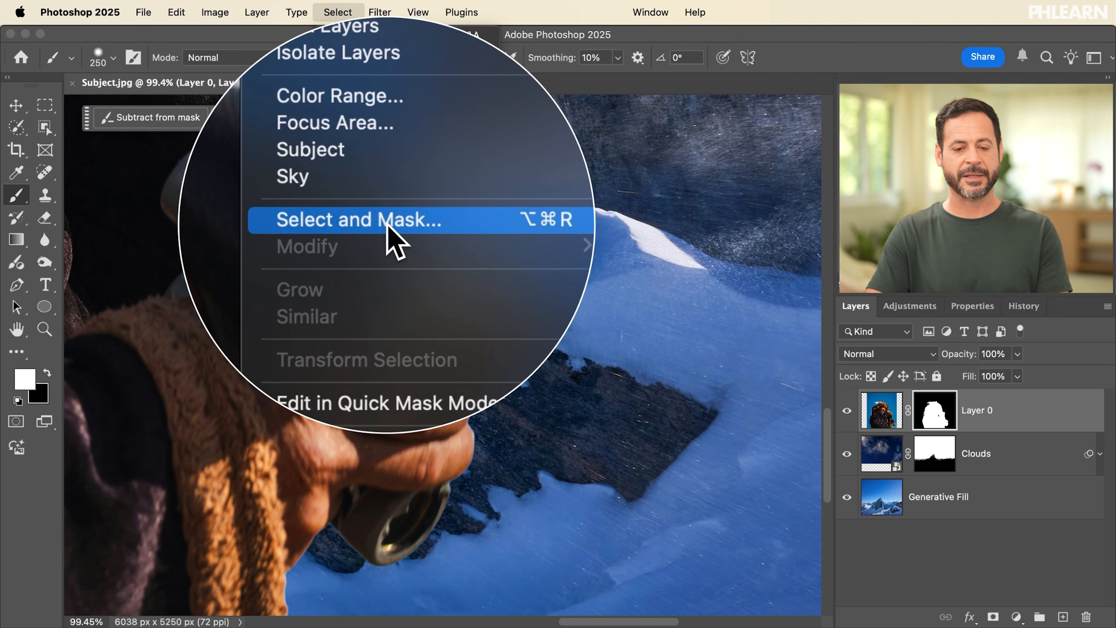
pyautogui.click(387, 222)
pyautogui.click(309, 116)
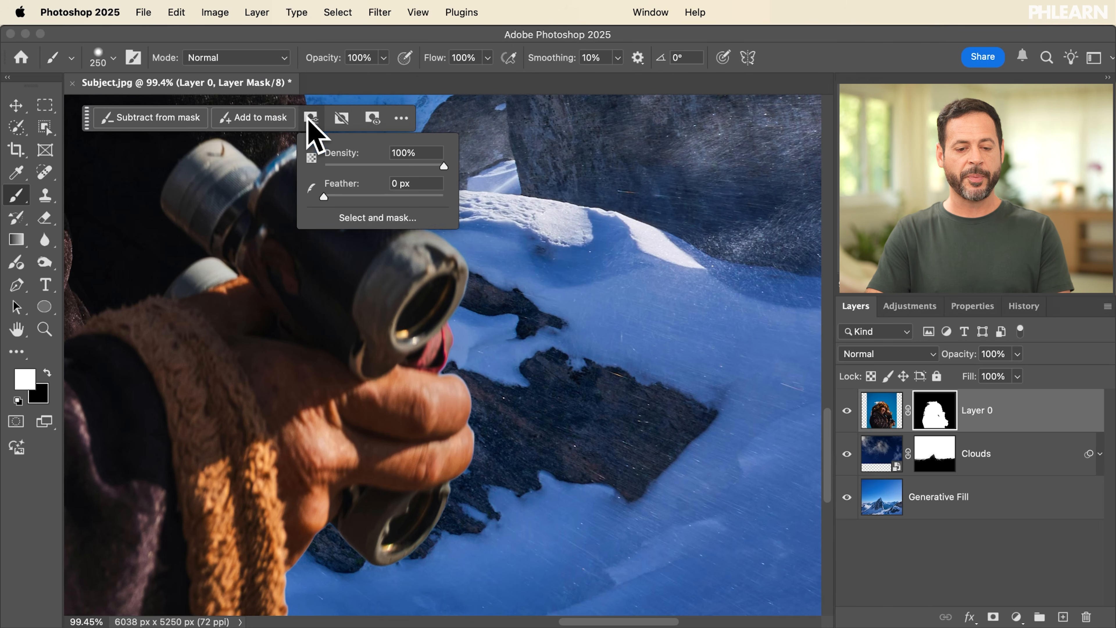
pyautogui.click(381, 217)
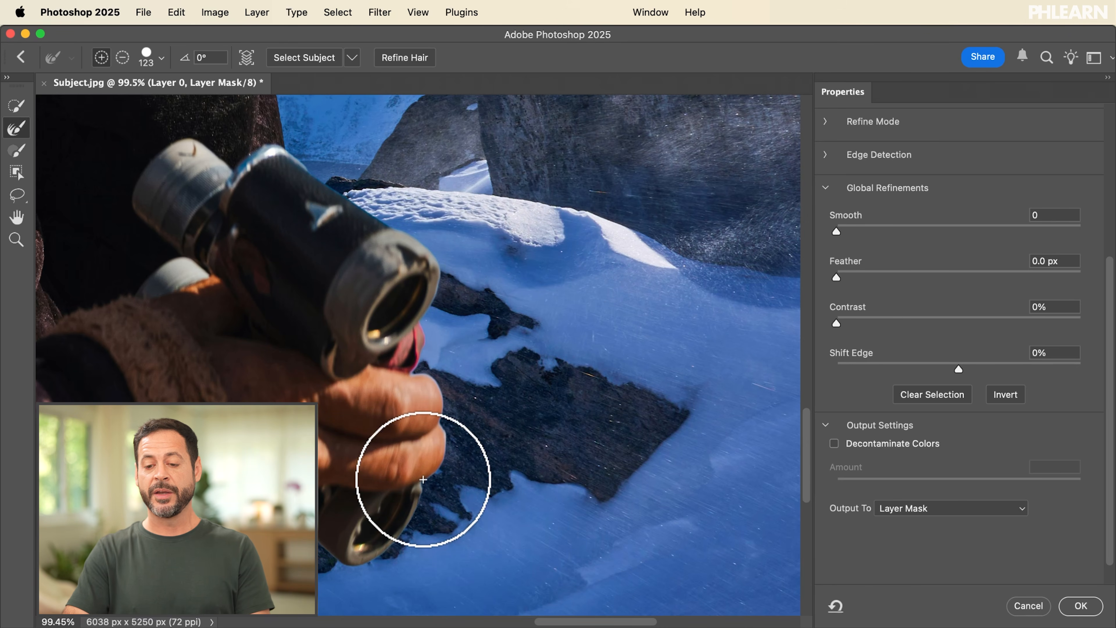
# Step: In Global Refinements, set the mask's Feather to 2.8 px and Shift Edge to -38%
pyautogui.click(849, 188)
pyautogui.click(839, 198)
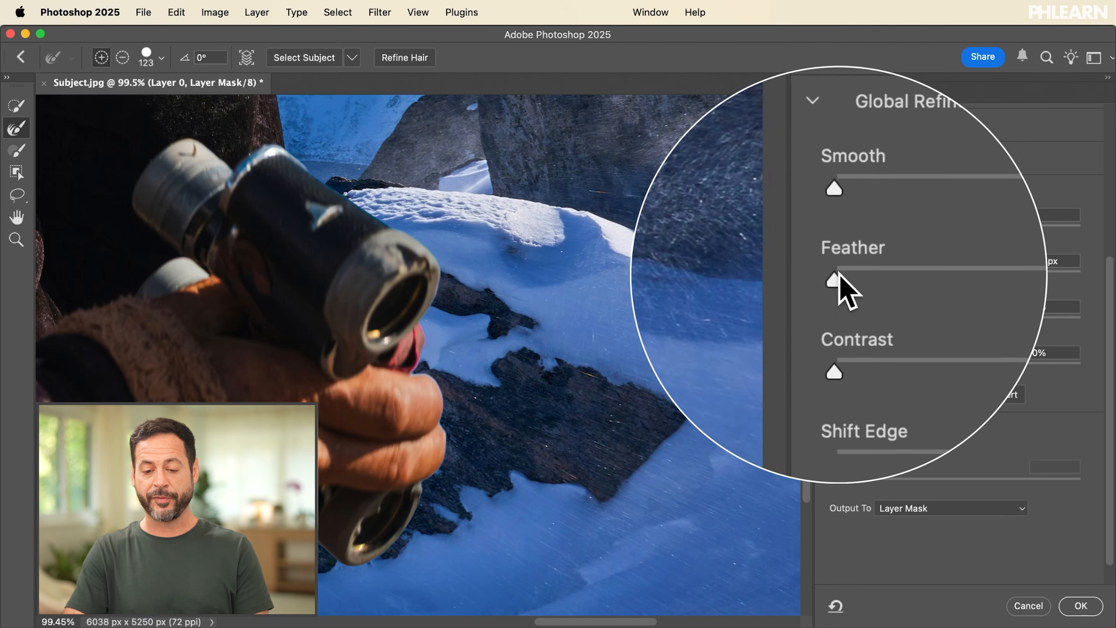
pyautogui.moveTo(836, 277); pyautogui.dragTo(874, 273)
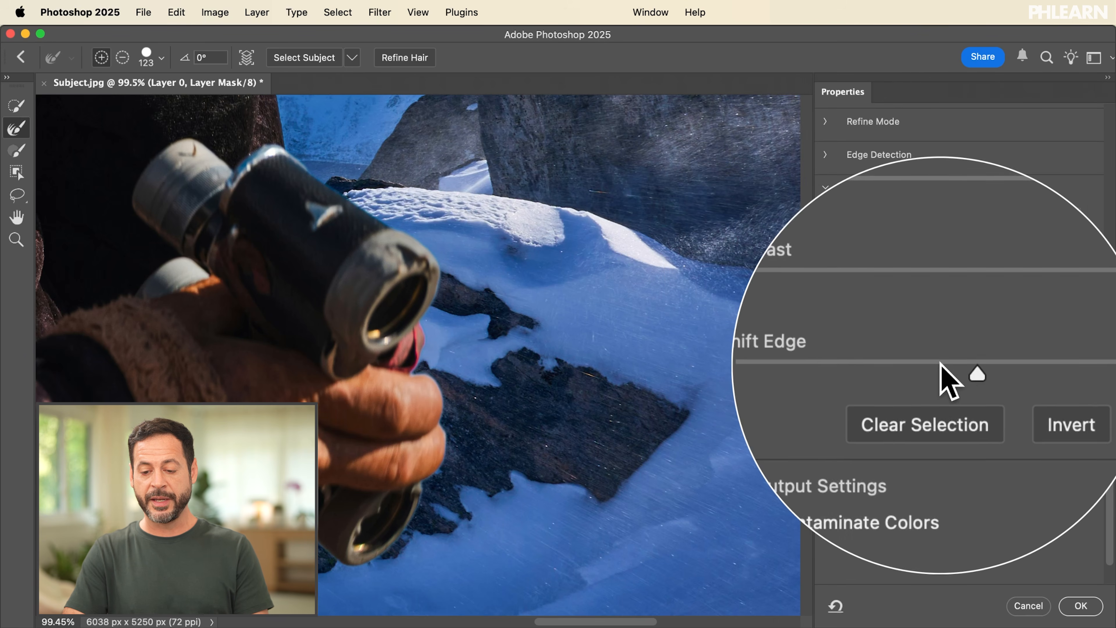
pyautogui.moveTo(957, 369); pyautogui.dragTo(1081, 369)
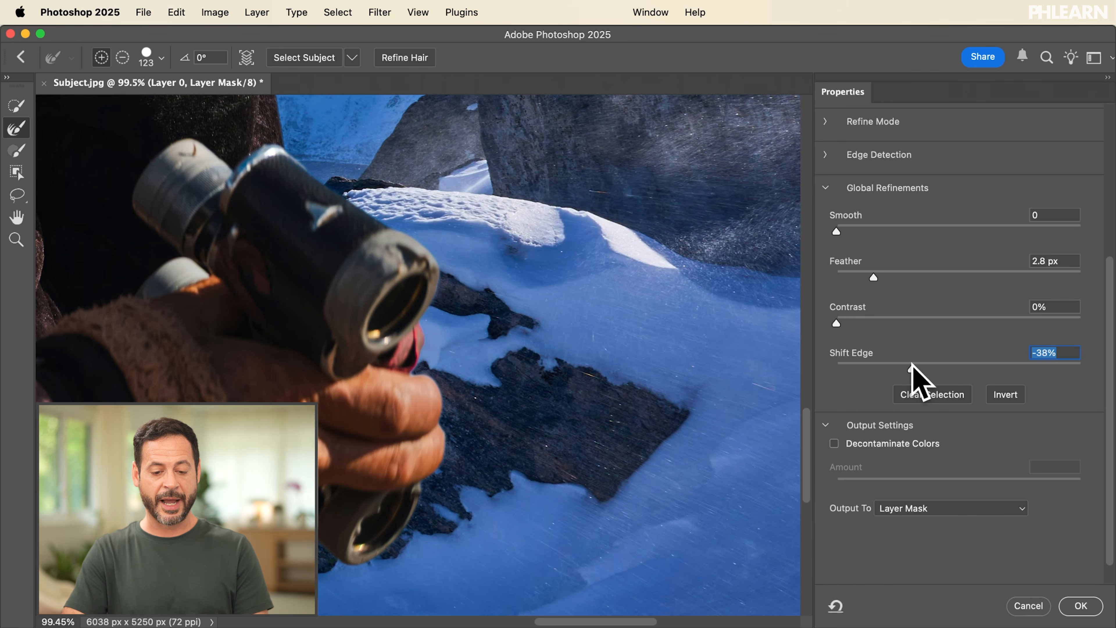
# Step: Set Shift Edge to -43% and apply the refinements to Layer 0's mask
pyautogui.moveTo(909, 364); pyautogui.dragTo(906, 364)
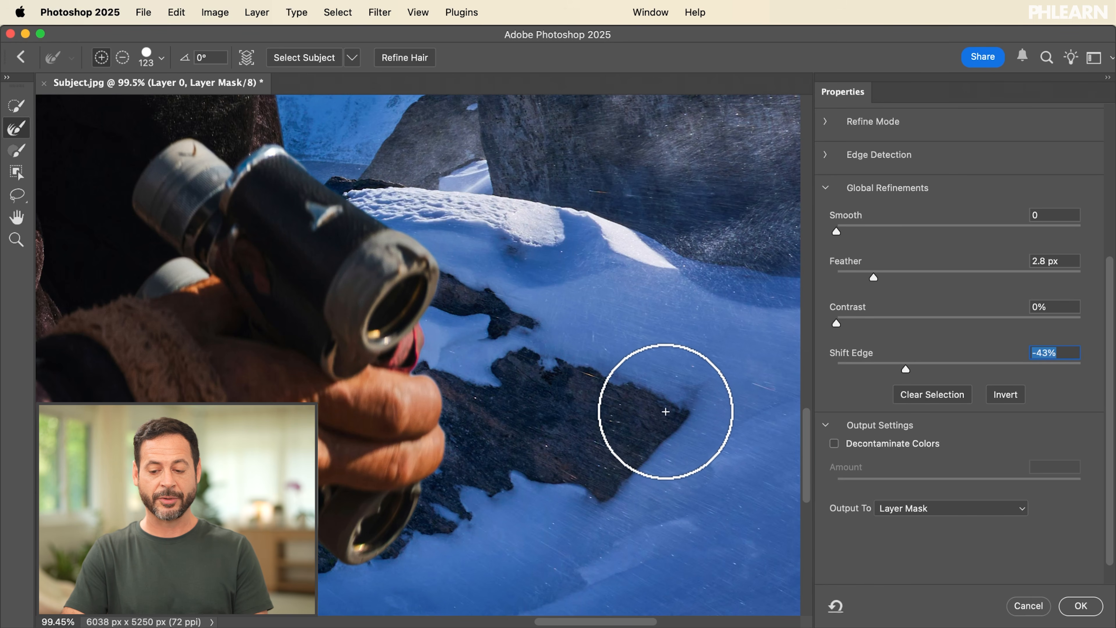
pyautogui.click(1076, 606)
# Step: Open Layer 0's mask in Select and Mask and refine the hat's feather edges with the Refine Edge Brush
pyautogui.scroll(-5, 595, 322)
pyautogui.hscroll(-8, 596, 322)
pyautogui.scroll(10, 595, 321)
pyautogui.scroll(5, 595, 322)
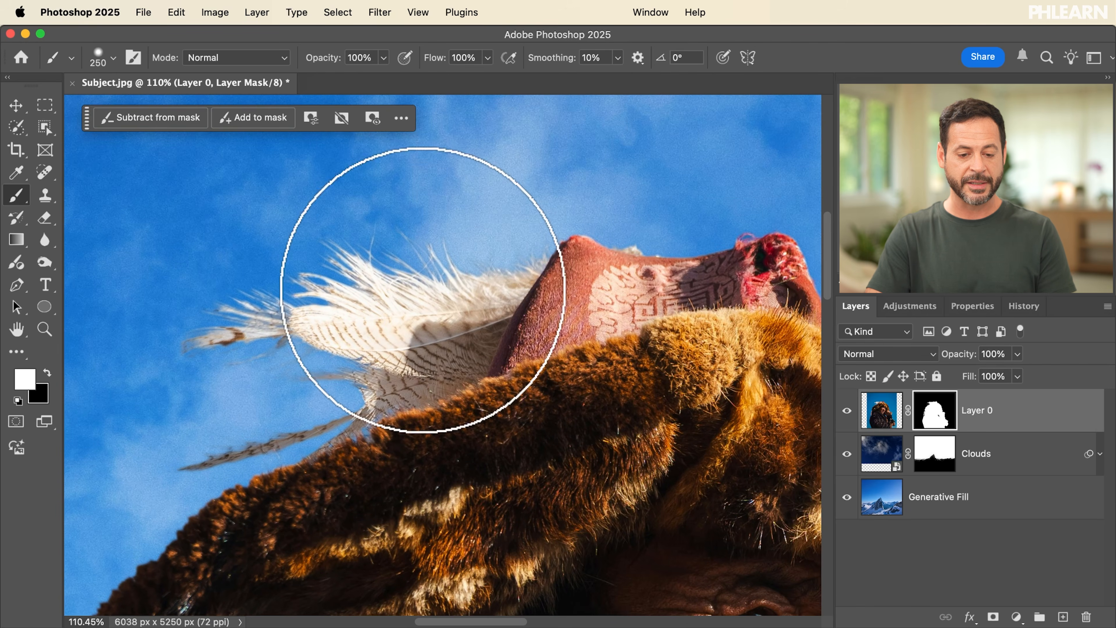
pyautogui.moveTo(422, 291)
pyautogui.mouseDown()
pyautogui.moveTo(373, 225)
pyautogui.moveTo(299, 230)
pyautogui.moveTo(249, 261)
pyautogui.moveTo(288, 302)
pyautogui.mouseUp()
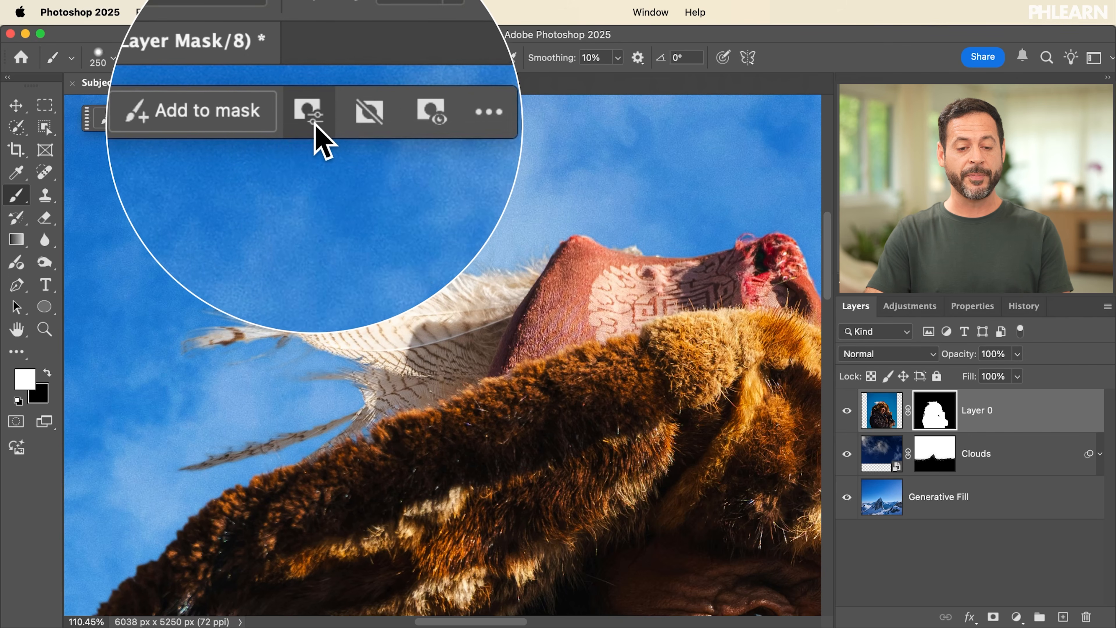
pyautogui.click(312, 119)
pyautogui.click(392, 217)
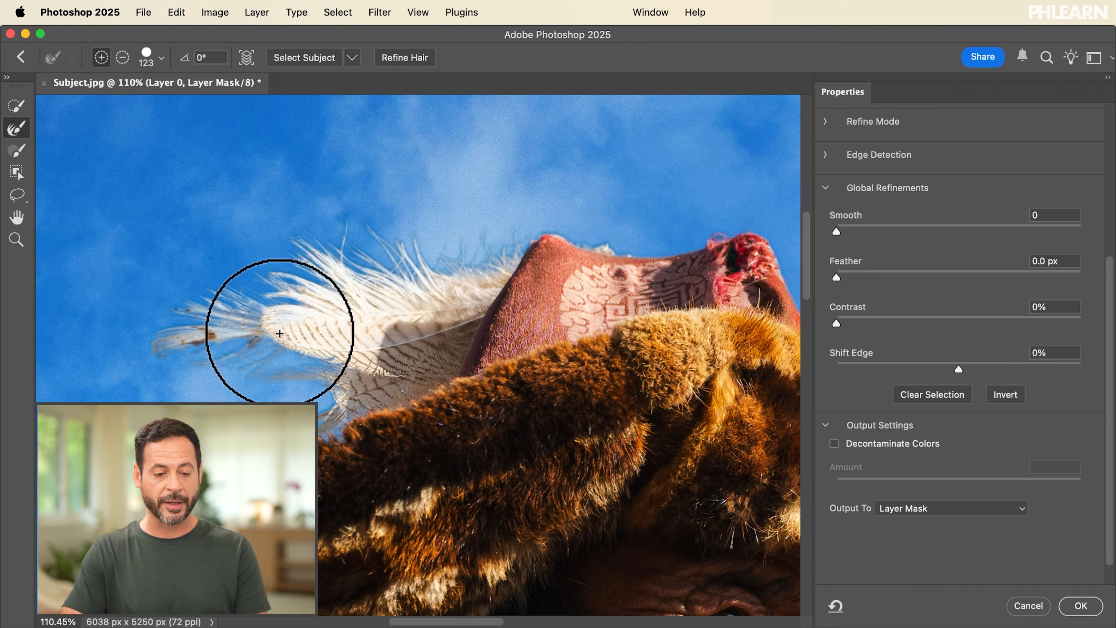
# Step: Refine the mask along both sides of the fur hat with the Refine Edge Brush, using brush sizes 50 and 80
pyautogui.moveTo(86, 611); pyautogui.dragTo(238, 457)
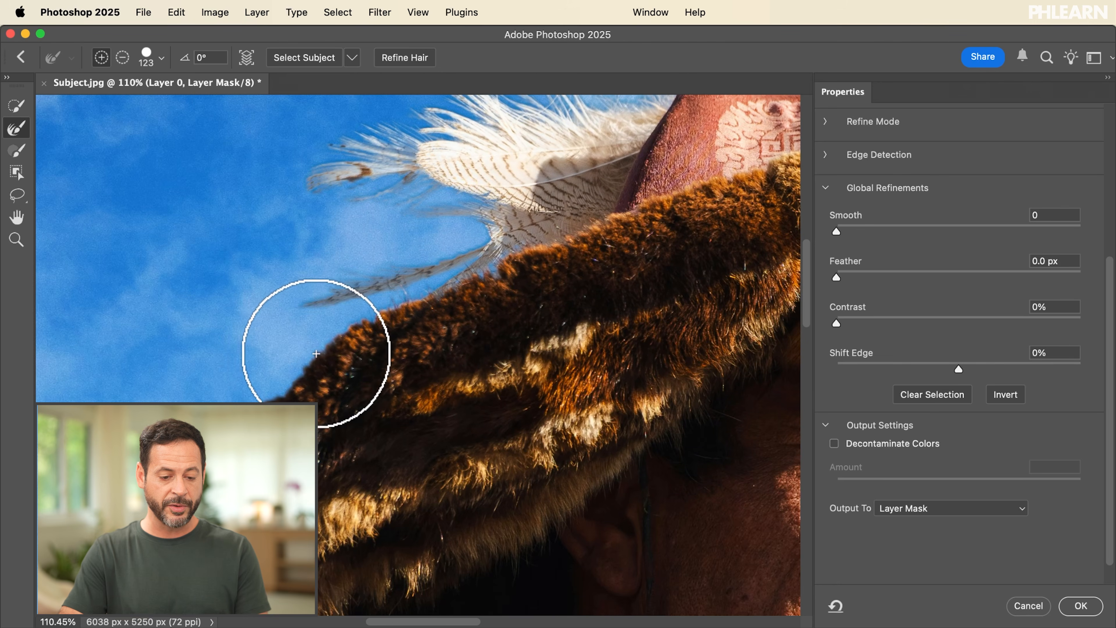
pyautogui.scroll(-10, 212, 422)
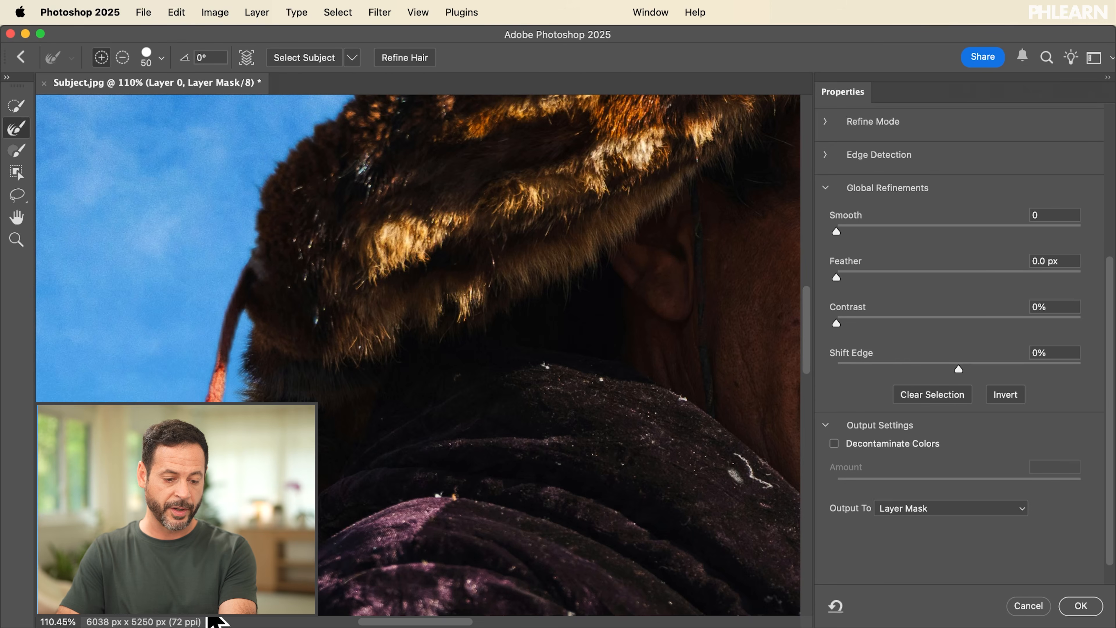
pyautogui.scroll(15, 212, 620)
pyautogui.hscroll(10, 212, 620)
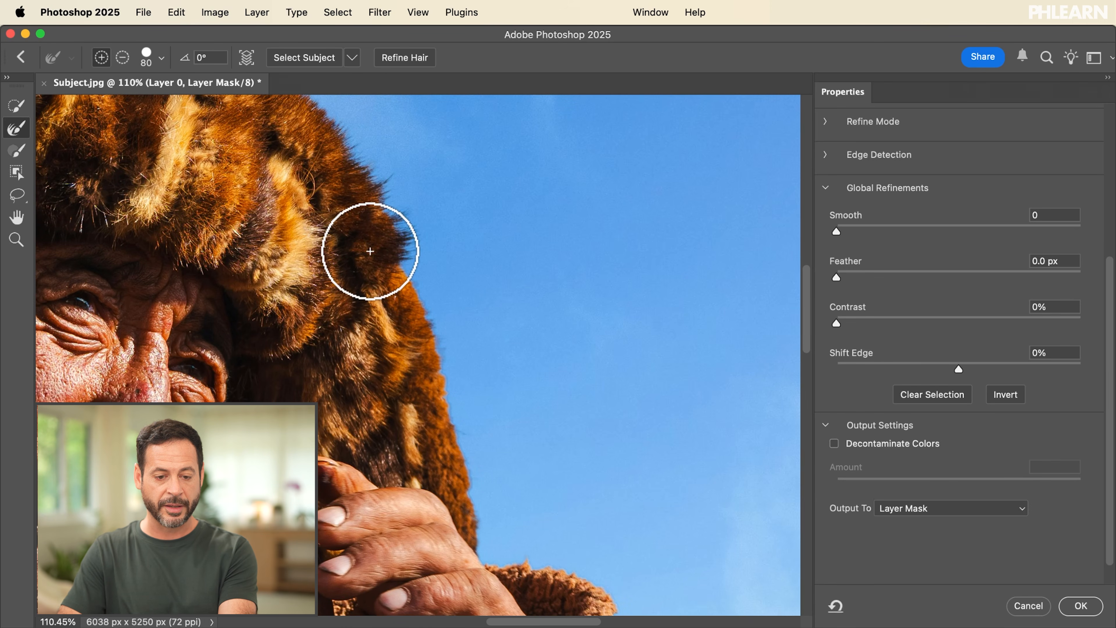
pyautogui.scroll(8, 369, 249)
pyautogui.hscroll(-3, 370, 249)
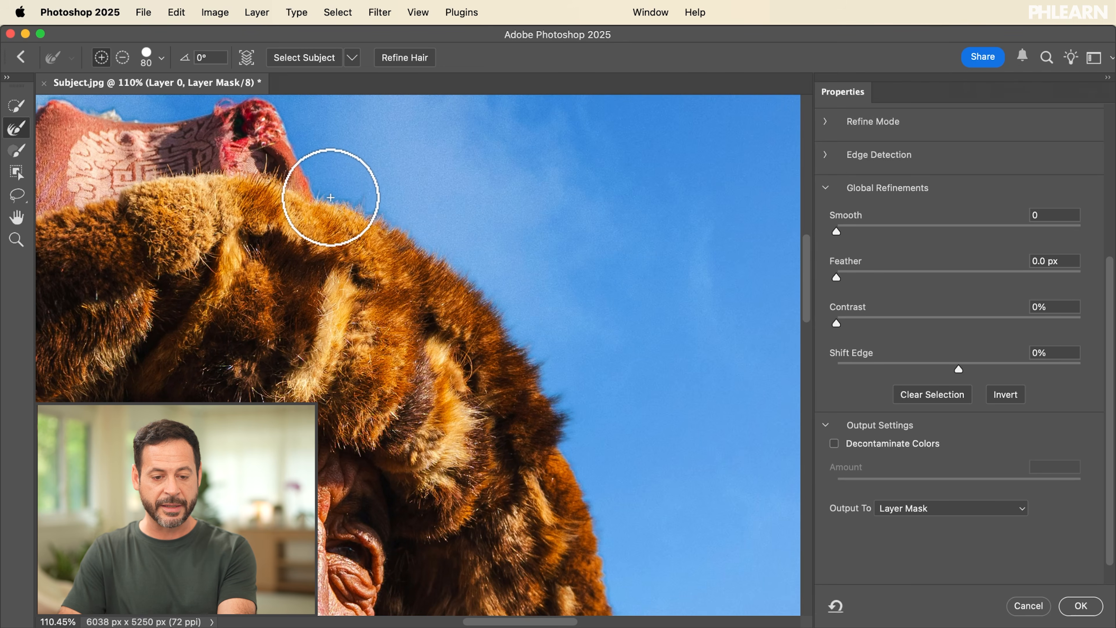
pyautogui.scroll(-15, 426, 239)
pyautogui.hscroll(3, 427, 240)
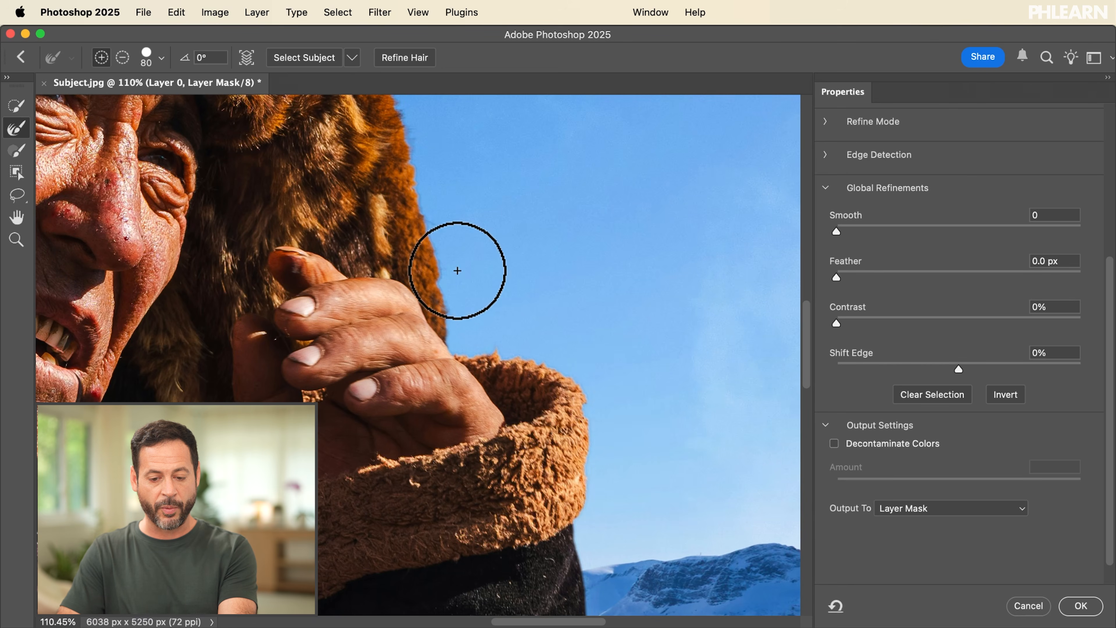
pyautogui.scroll(15, 575, 508)
pyautogui.hscroll(-3, 574, 508)
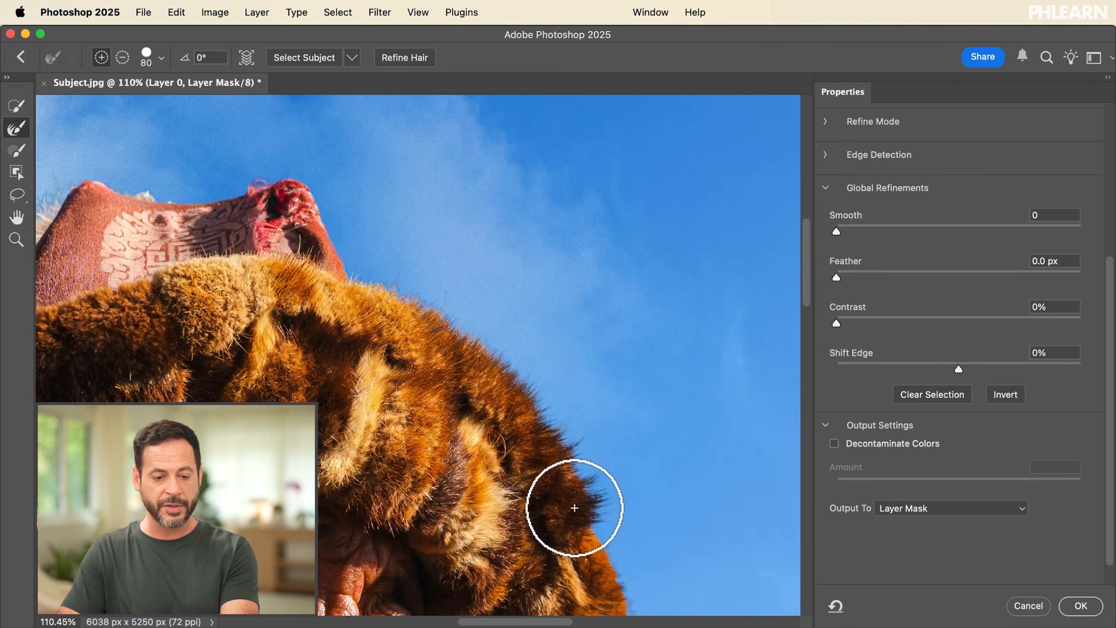
pyautogui.scroll(-3, 540, 466)
pyautogui.hscroll(2, 540, 466)
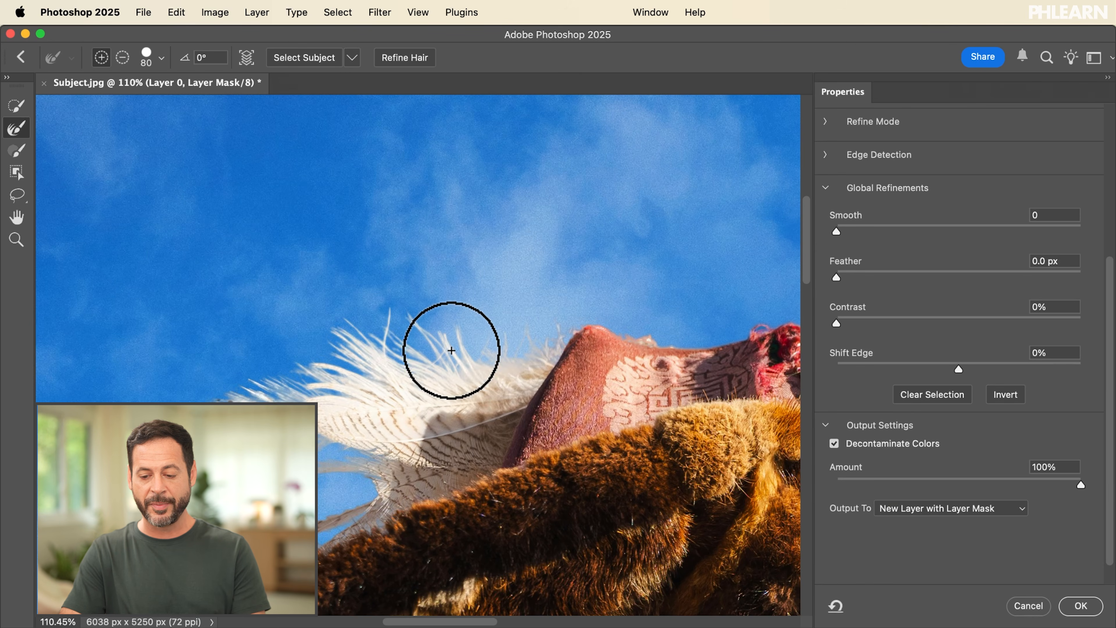
# Step: Decontaminate the edge colors by 67% and output the result to a new layer with layer mask
pyautogui.moveTo(1076, 485); pyautogui.dragTo(969, 485)
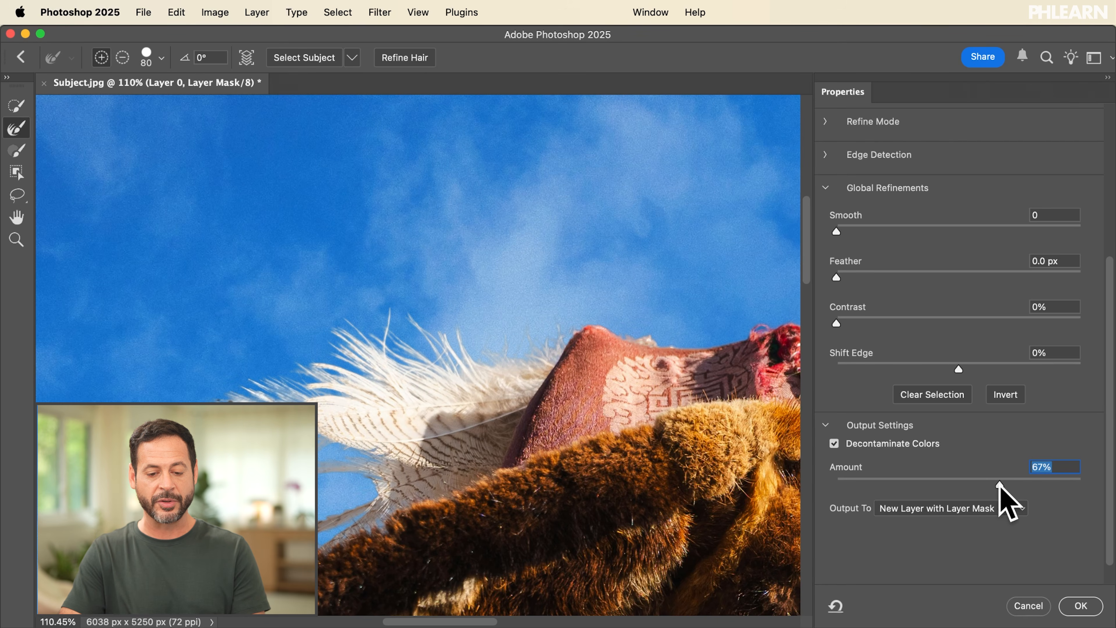
pyautogui.scroll(-5, 414, 387)
pyautogui.hscroll(5, 414, 387)
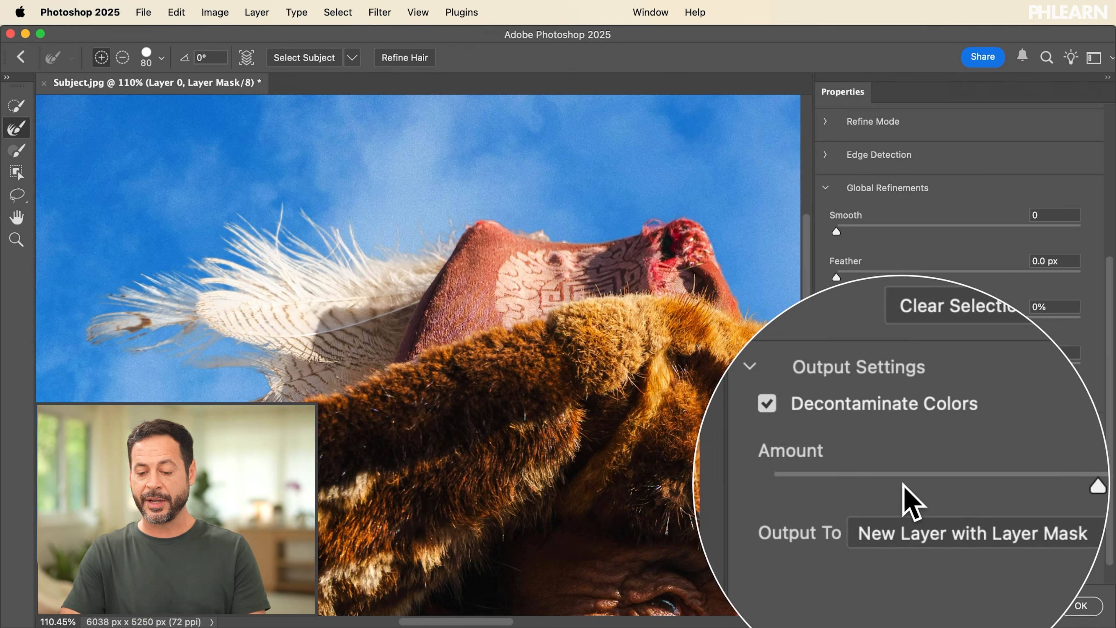
pyautogui.click(945, 509)
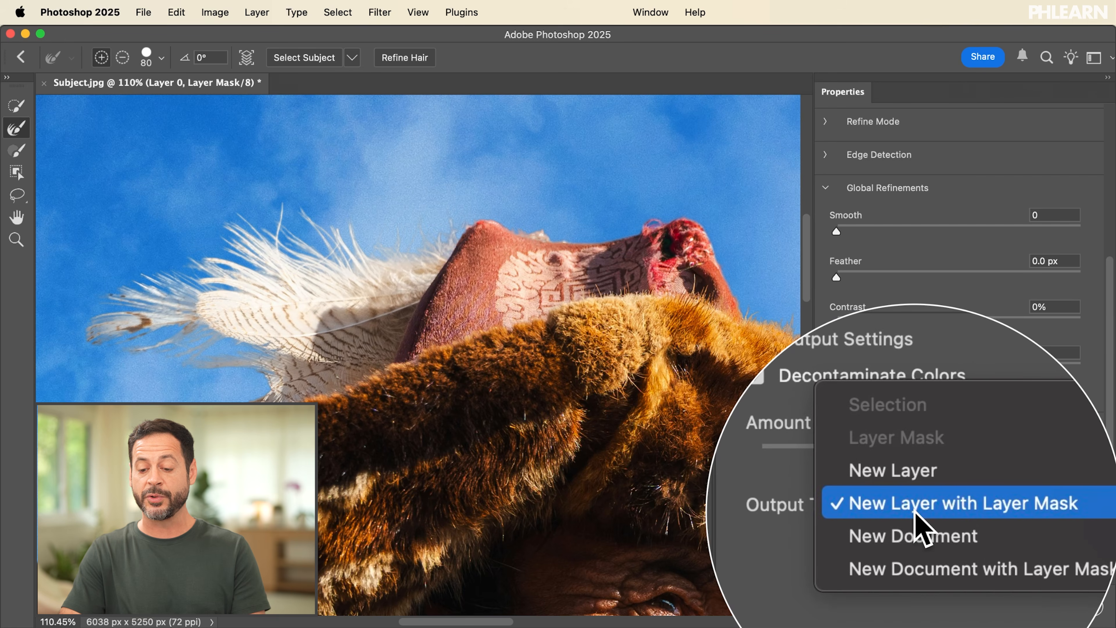
pyautogui.click(922, 509)
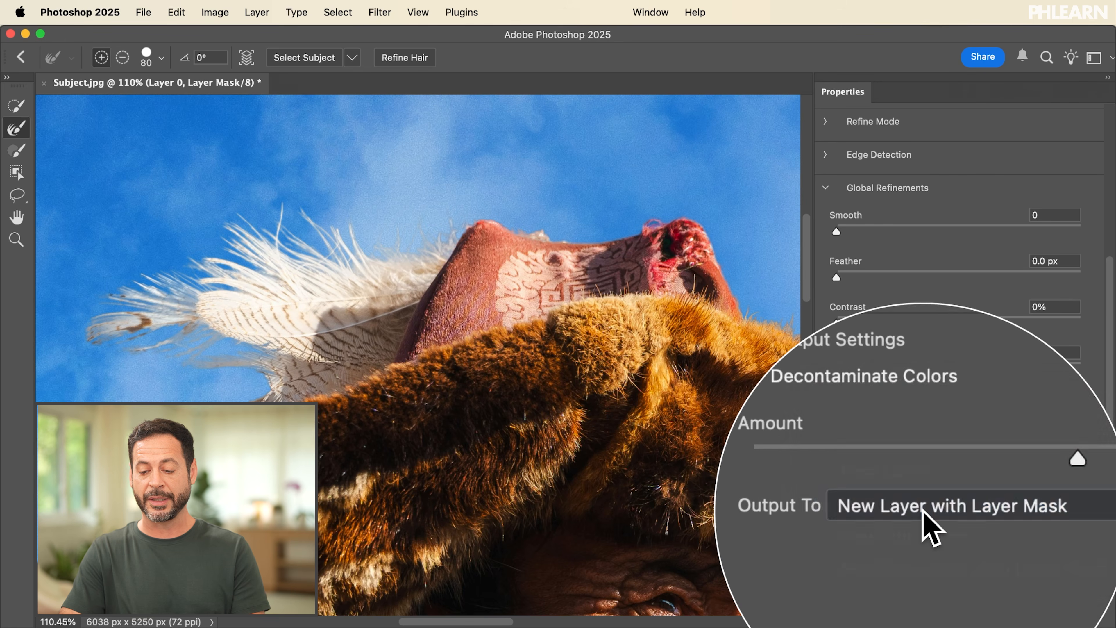
pyautogui.click(1079, 606)
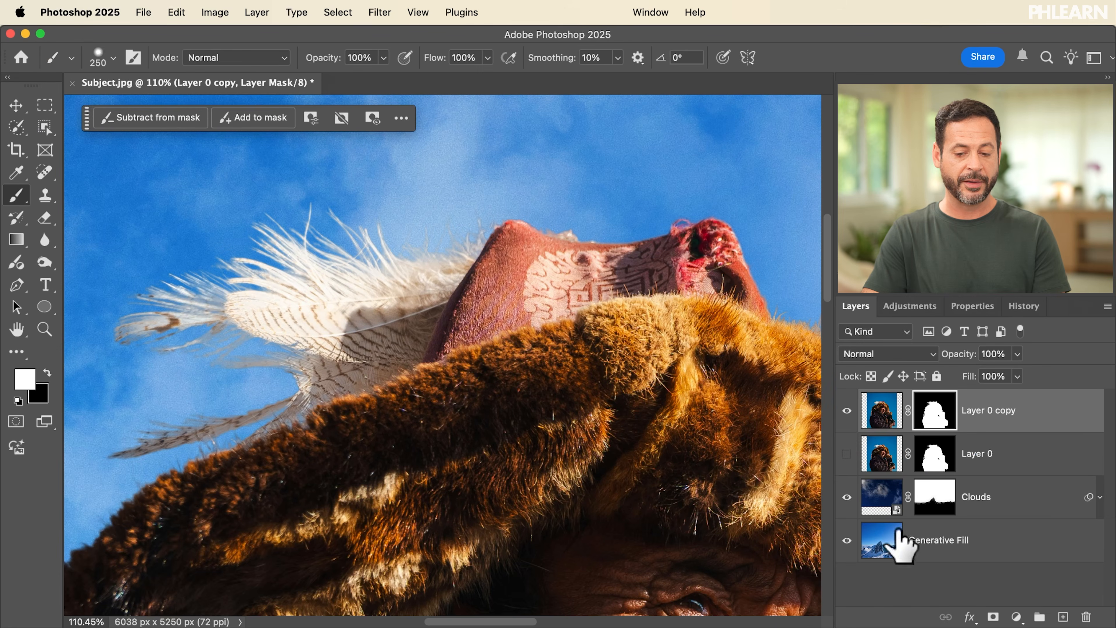
# Step: Compare the feather edges in Layer 0 and Layer 0 copy by switching which of the two layers is visible
pyautogui.click(847, 410)
pyautogui.click(847, 453)
pyautogui.scroll(5, 437, 279)
pyautogui.hscroll(-3, 437, 284)
pyautogui.scroll(2, 437, 284)
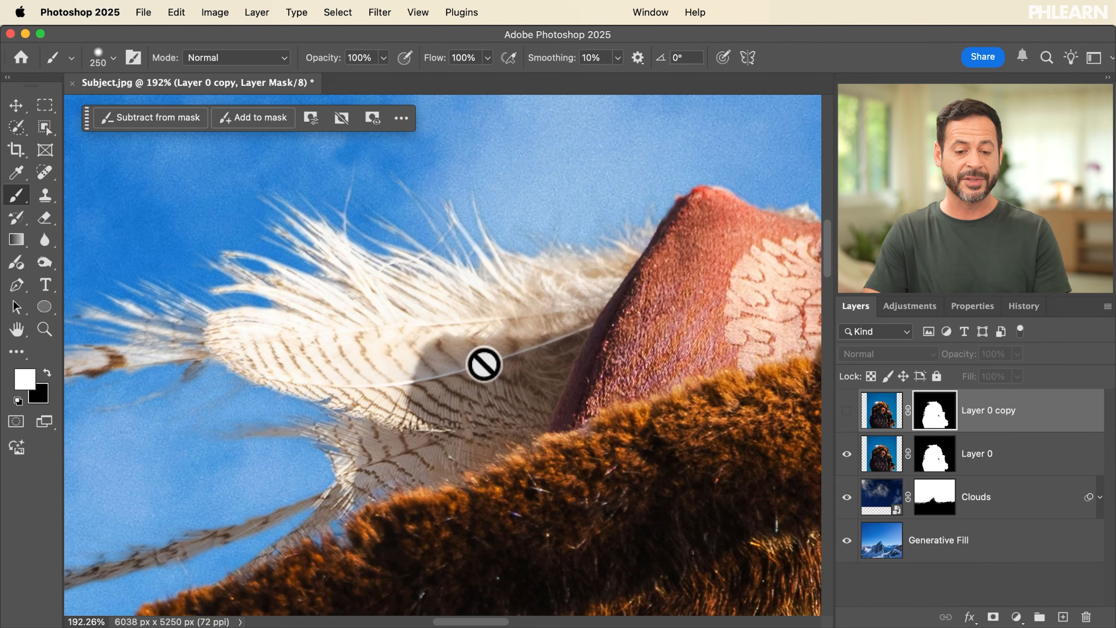
pyautogui.hscroll(-2, 349, 319)
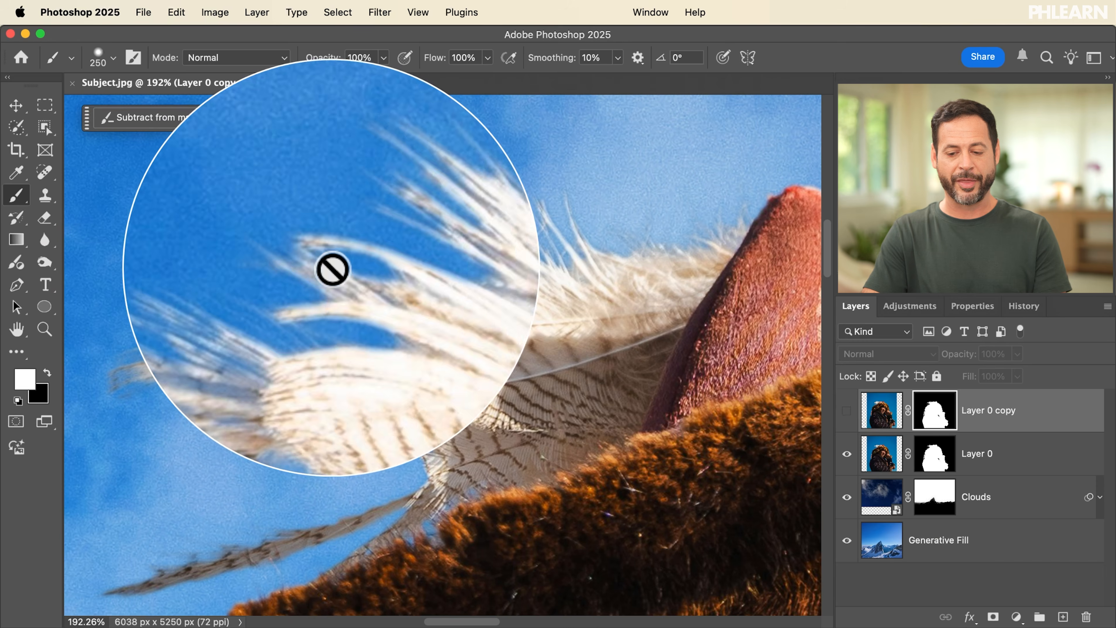
pyautogui.click(846, 453)
pyautogui.click(846, 410)
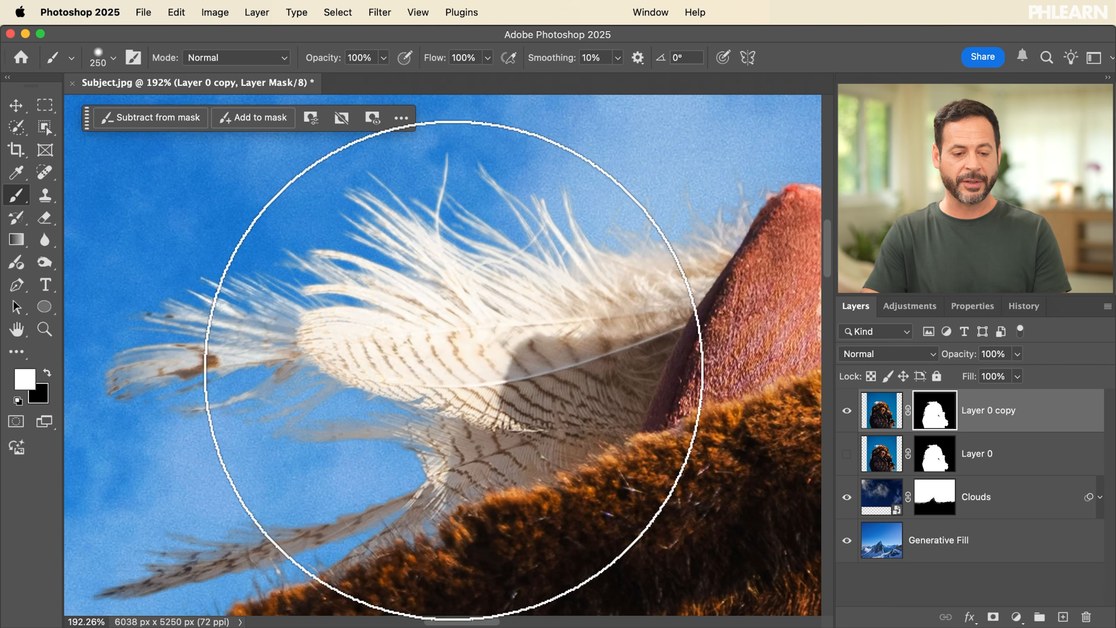
# Step: Delete the hidden Layer 0 beneath Layer 0 copy
pyautogui.click(992, 453)
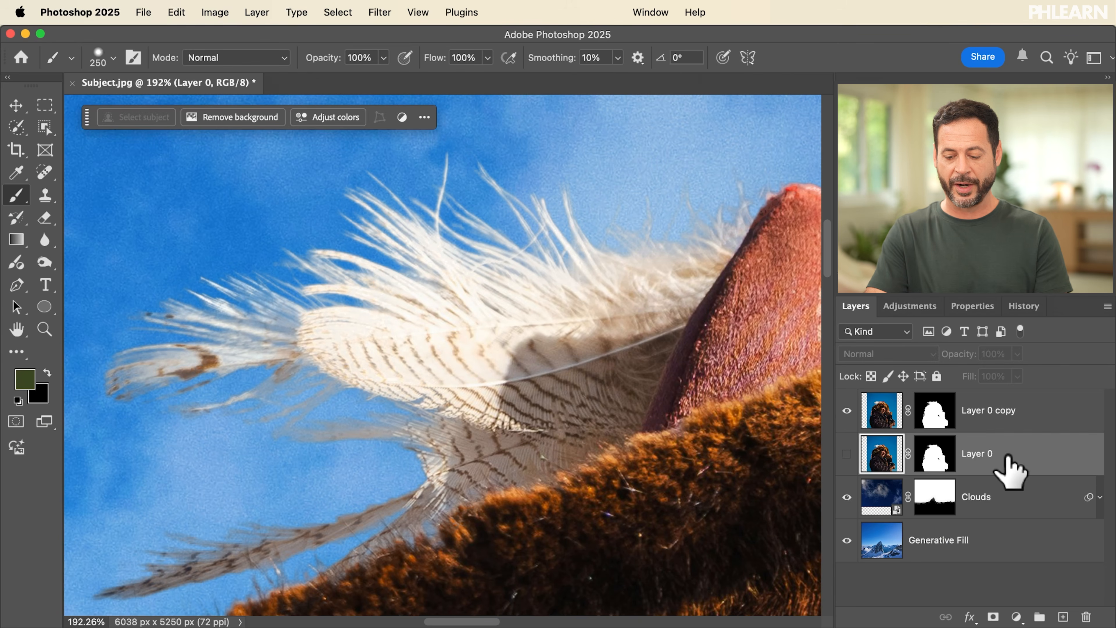
pyautogui.press('Delete')
pyautogui.scroll(-10, 600, 291)
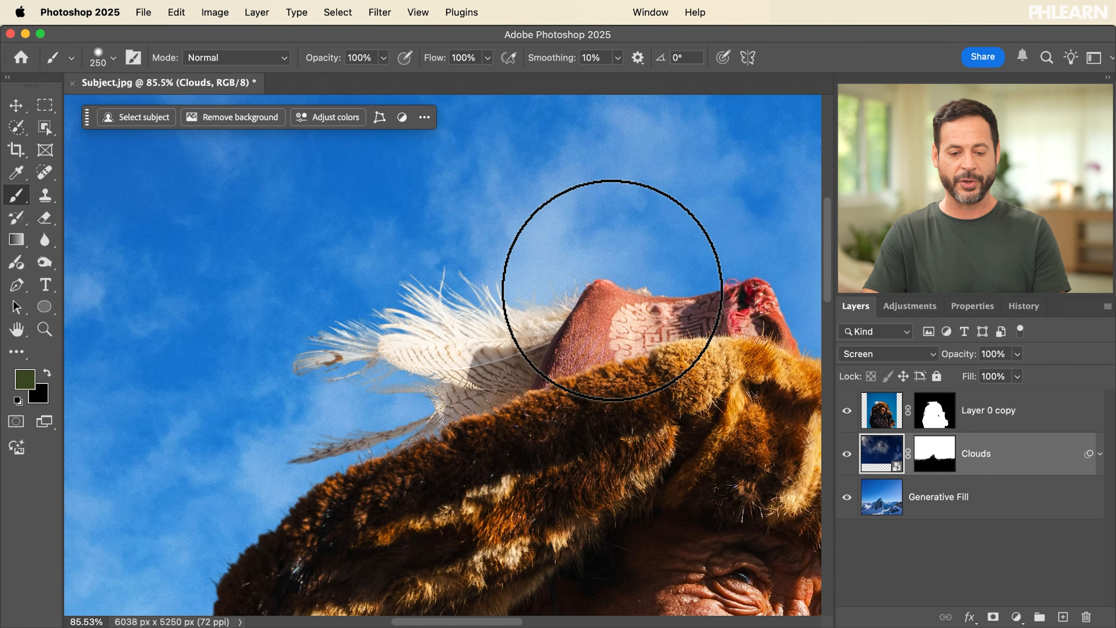
pyautogui.scroll(-3, 614, 291)
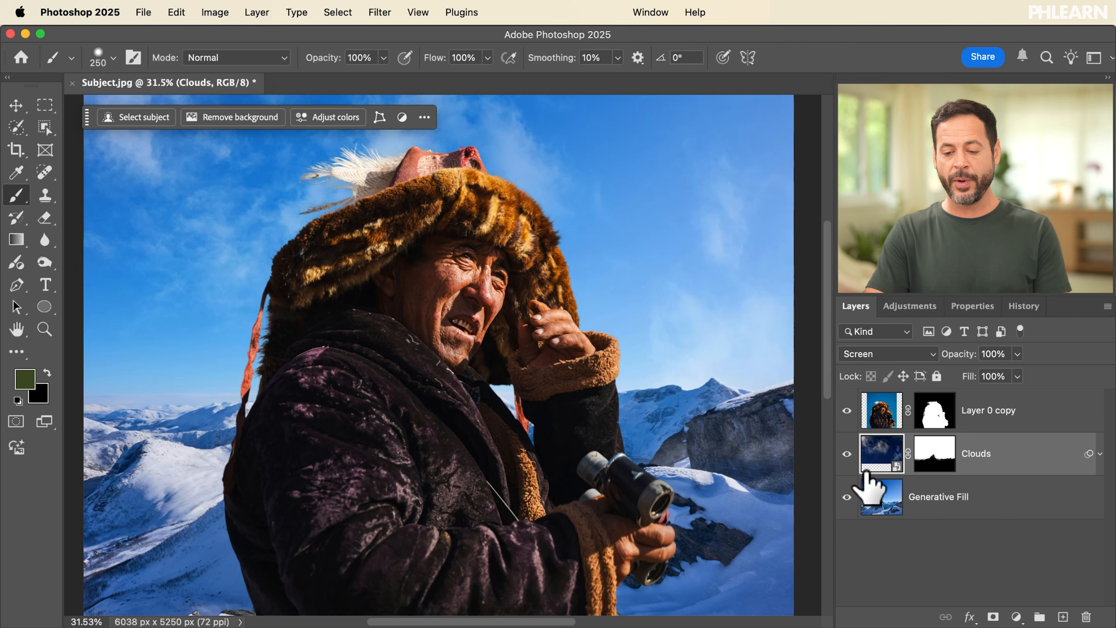
# Step: Hide Layer 0 copy and select the Clouds layer's mask
pyautogui.click(846, 410)
pyautogui.scroll(-2, 425, 344)
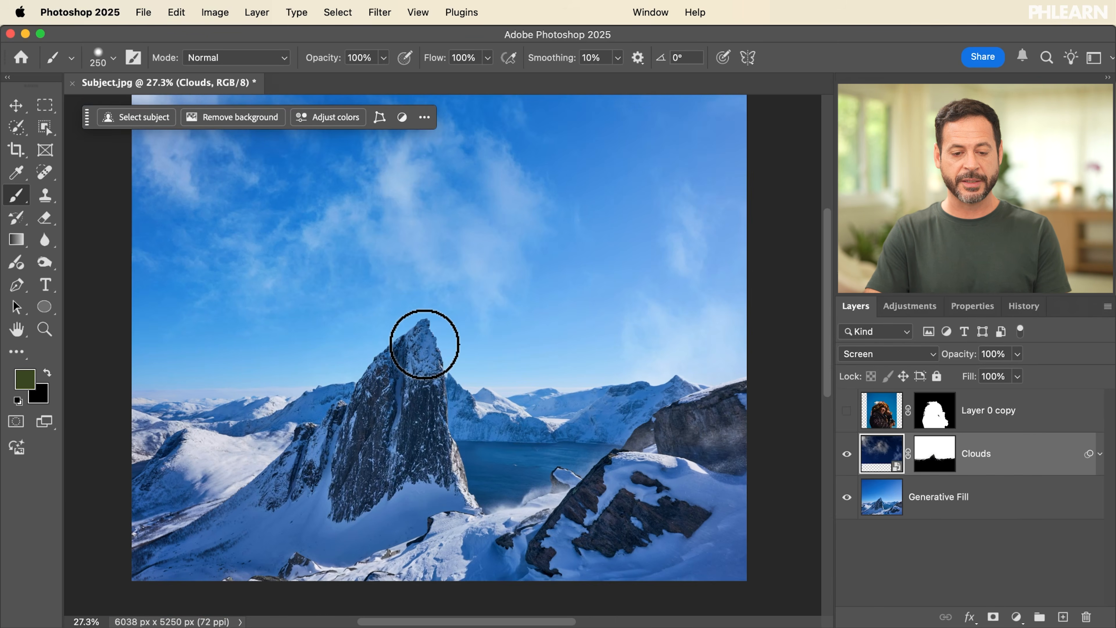
pyautogui.scroll(3, 425, 345)
pyautogui.scroll(5, 425, 344)
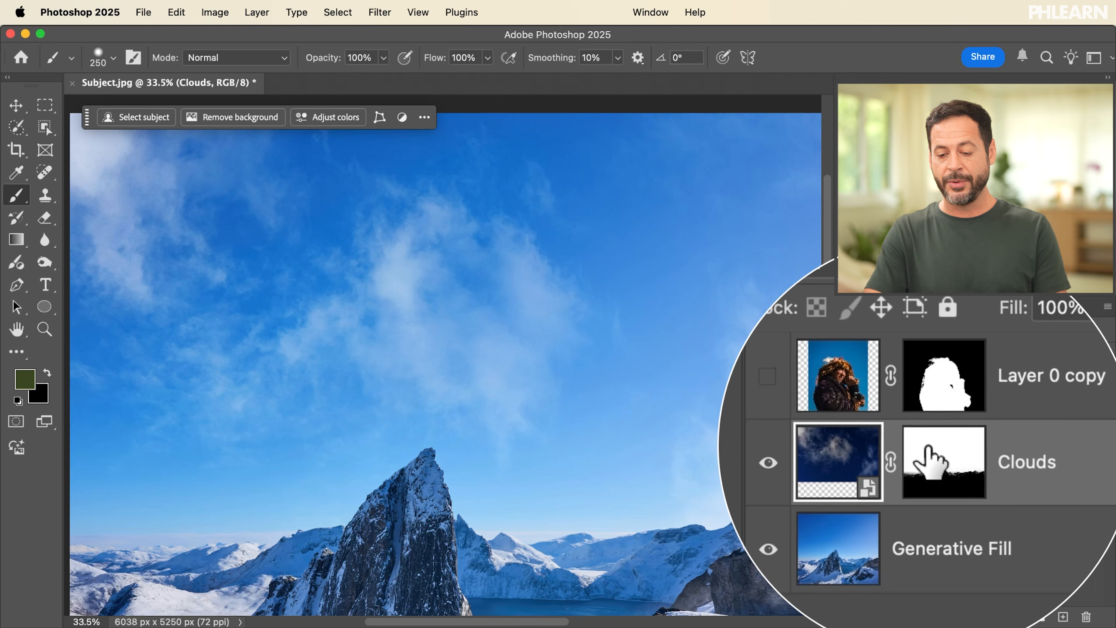
pyautogui.click(985, 462)
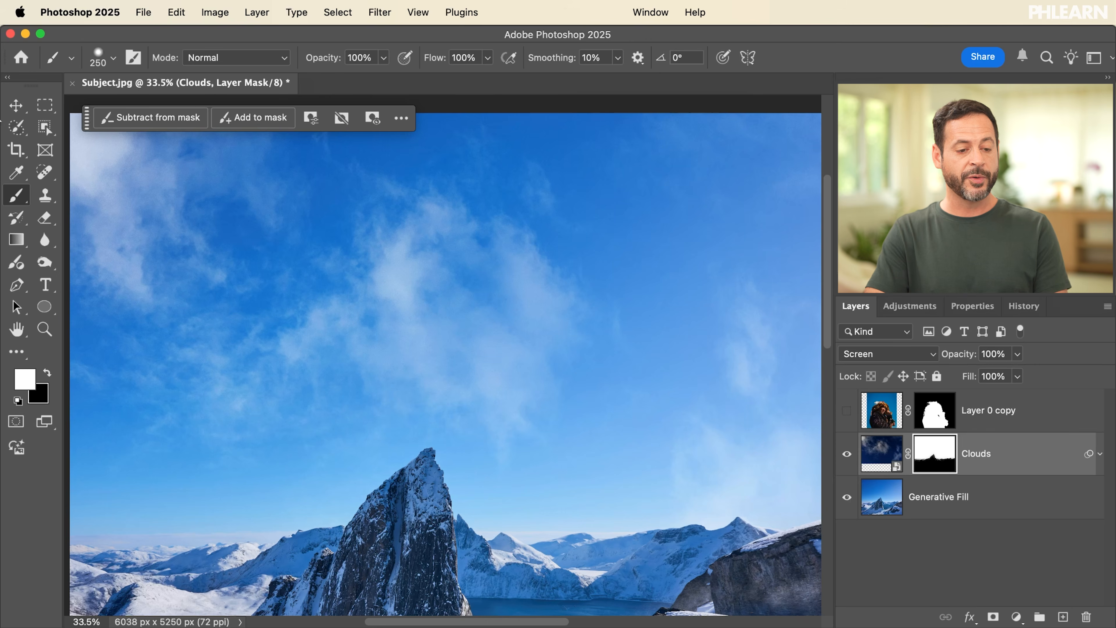
# Step: Try moving the clouds together with their linked mask, and undo the move
pyautogui.click(16, 108)
pyautogui.moveTo(311, 386)
pyautogui.mouseDown()
pyautogui.moveTo(331, 324)
pyautogui.moveTo(424, 285)
pyautogui.moveTo(346, 382)
pyautogui.moveTo(205, 232)
pyautogui.moveTo(237, 174)
pyautogui.mouseUp()
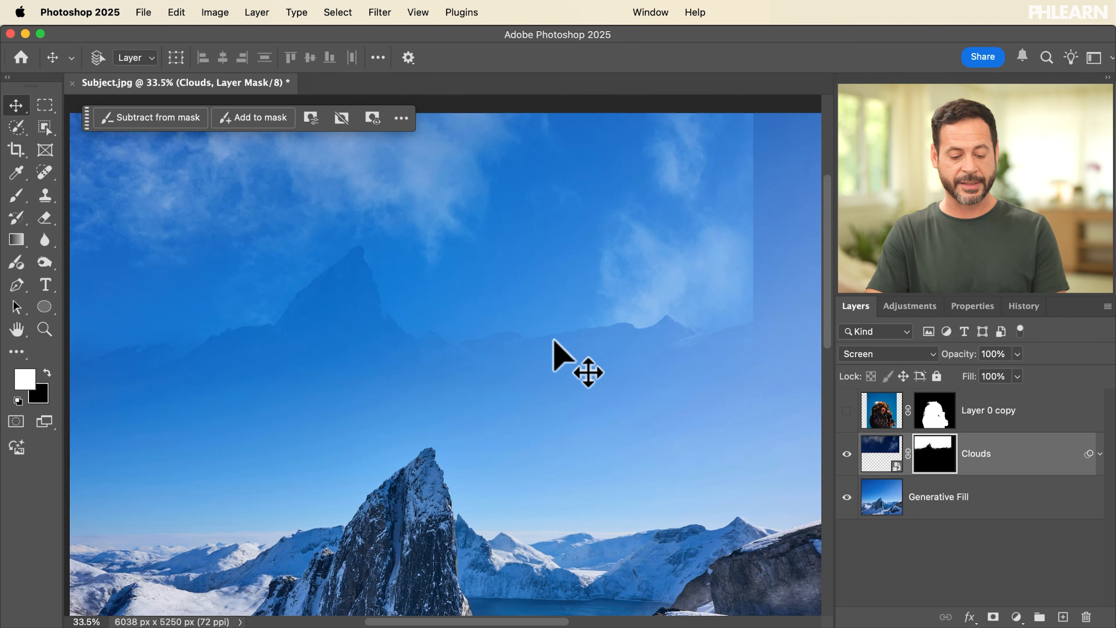
pyautogui.press('super+z')
# Step: Unlink the Clouds layer from its mask and move only the clouds image slightly downward
pyautogui.scroll(-3, 554, 341)
pyautogui.scroll(1, 554, 341)
pyautogui.scroll(-2, 553, 340)
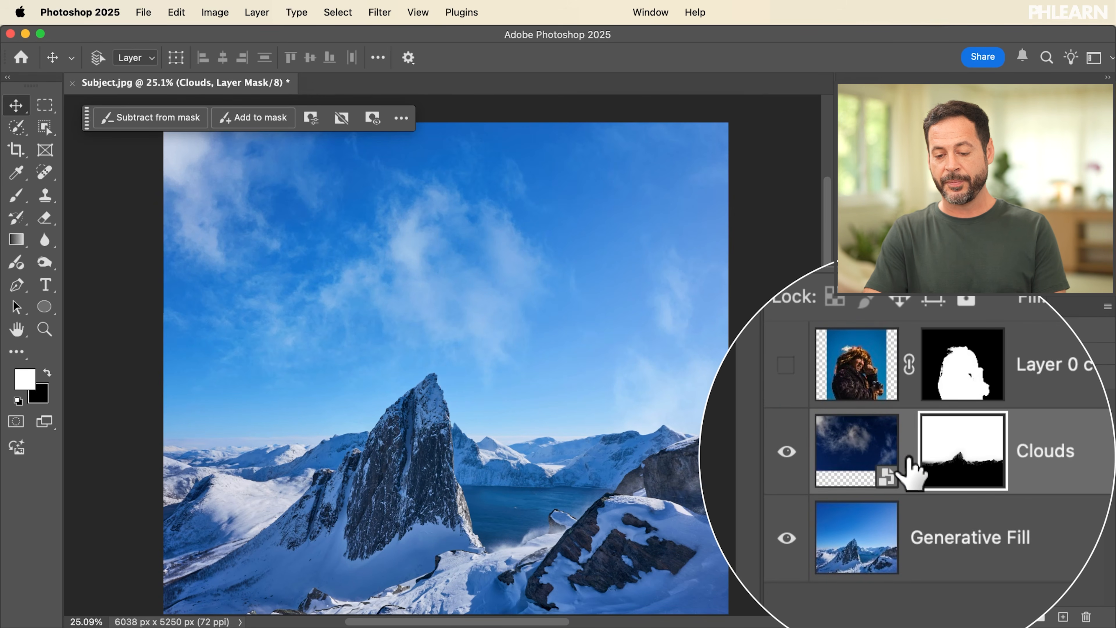
pyautogui.click(885, 455)
pyautogui.moveTo(558, 285); pyautogui.dragTo(552, 331)
# Step: Free-transform the clouds image to 127.12% width and height, positioned at X 2805.84 px and Y 1870.83 px
pyautogui.press('super+t')
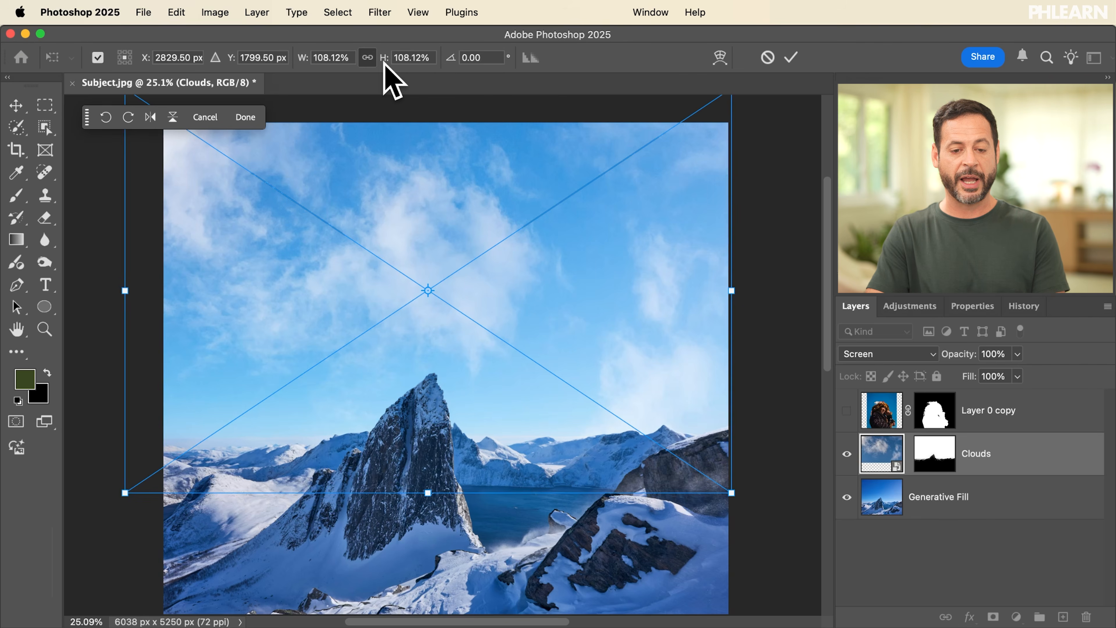
pyautogui.moveTo(384, 58); pyautogui.dragTo(401, 46)
pyautogui.moveTo(482, 325)
pyautogui.mouseDown()
pyautogui.moveTo(508, 272)
pyautogui.moveTo(357, 424)
pyautogui.moveTo(516, 429)
pyautogui.moveTo(473, 331)
pyautogui.mouseUp()
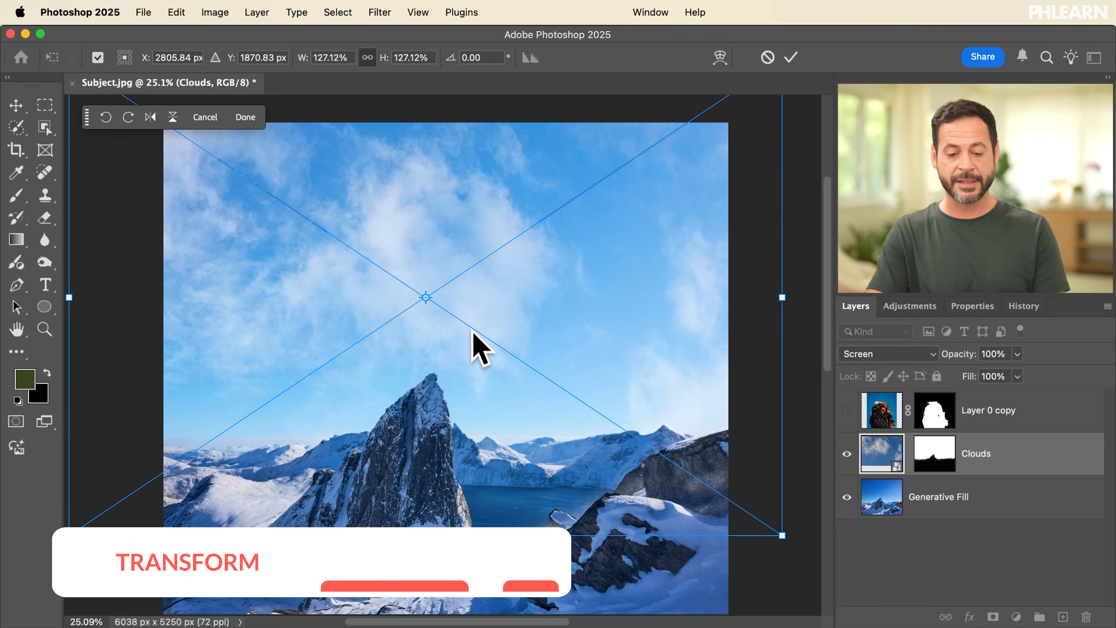
pyautogui.press('Return')
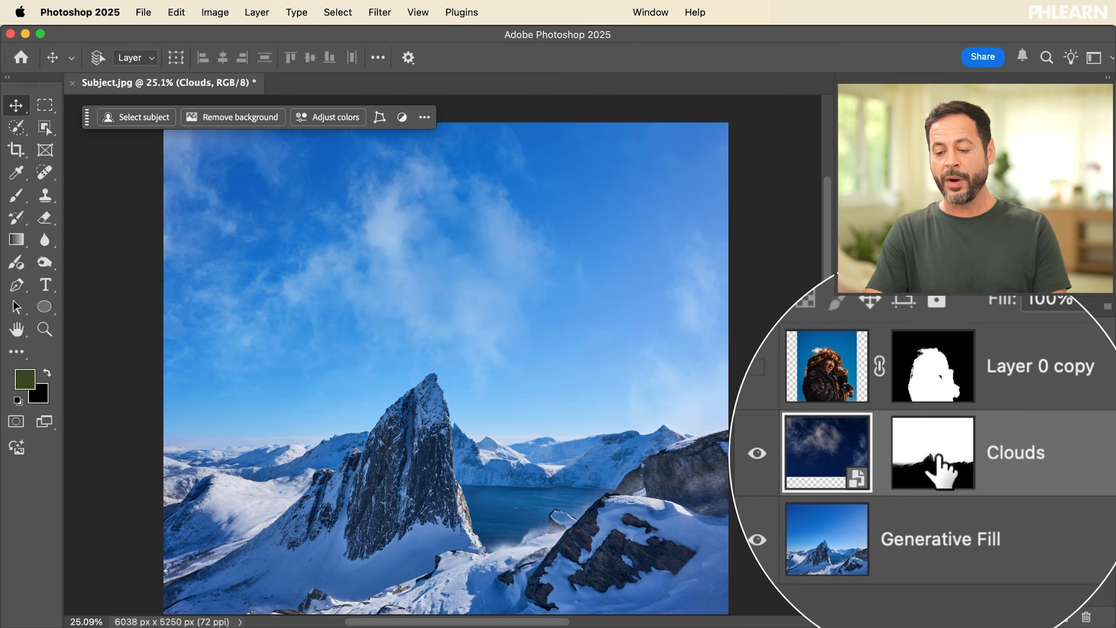
# Step: Inspect the Clouds layer's unlinked mask, and shift the clouds image slightly to the right behind the mountains
pyautogui.click(935, 453)
pyautogui.press('d')
pyautogui.moveTo(501, 373); pyautogui.dragTo(519, 354)
pyautogui.scroll(2, 519, 349)
pyautogui.scroll(3, 518, 348)
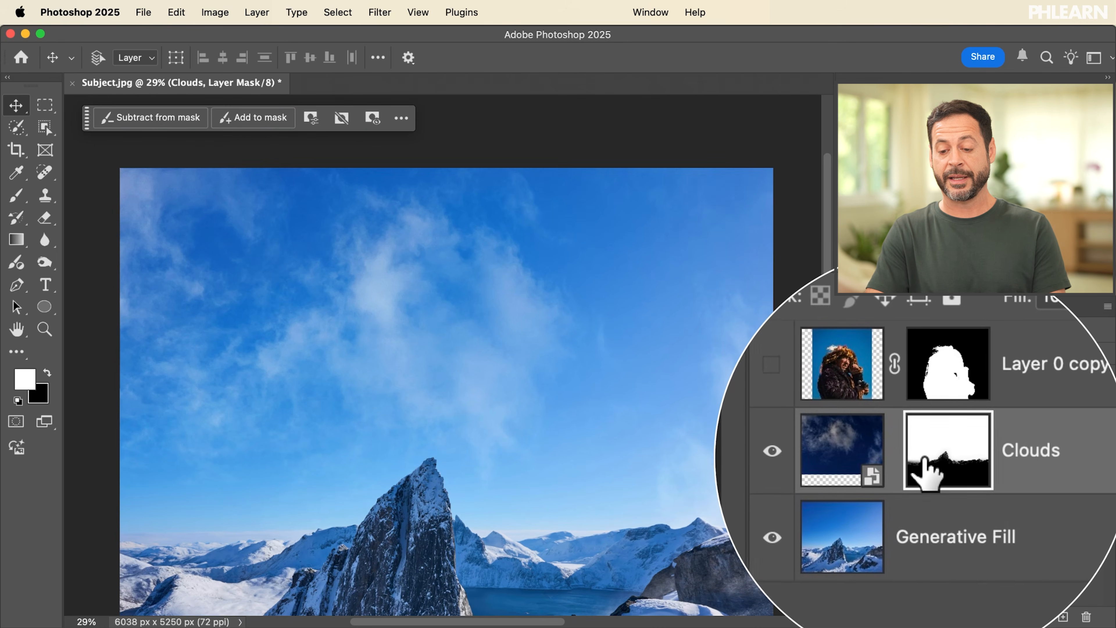
pyautogui.scroll(-2, 530, 369)
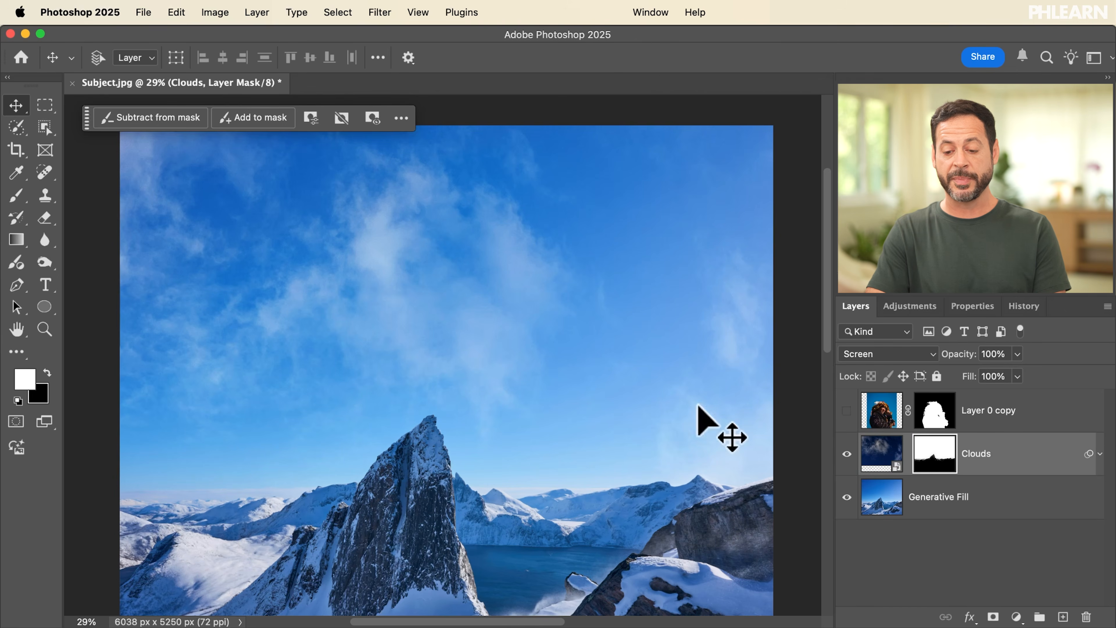
pyautogui.click(881, 453)
pyautogui.moveTo(382, 373)
pyautogui.mouseDown()
pyautogui.moveTo(494, 336)
pyautogui.moveTo(449, 412)
pyautogui.moveTo(386, 344)
pyautogui.moveTo(443, 391)
pyautogui.moveTo(399, 374)
pyautogui.mouseUp()
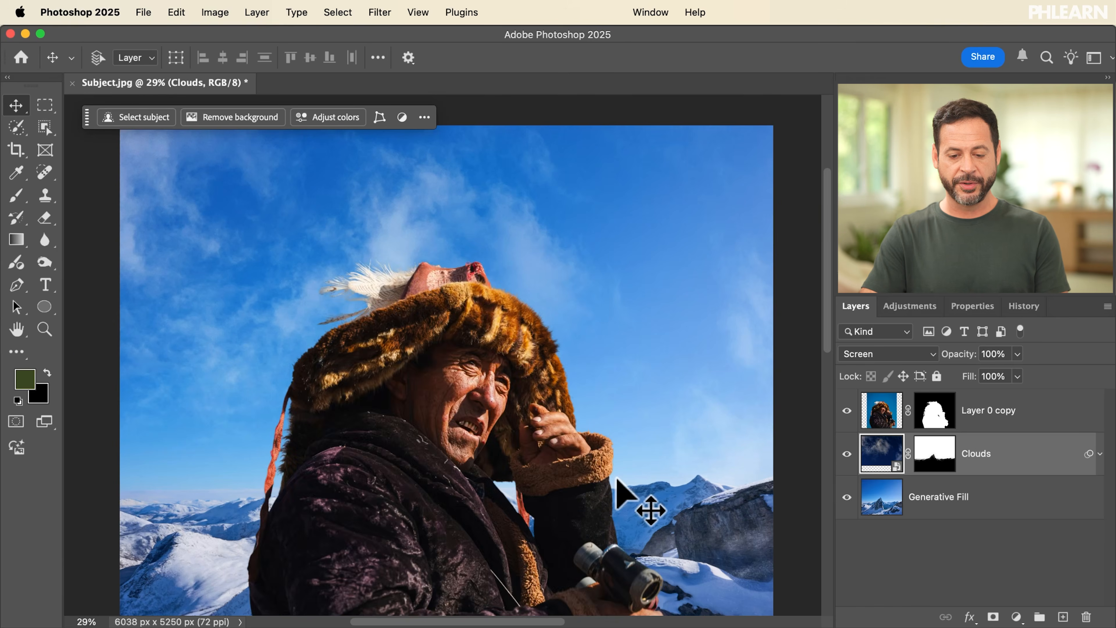
# Step: Show Layer 0 copy and examine the binoculars and hand against the snowy background at about 66%
pyautogui.scroll(8, 617, 479)
pyautogui.scroll(-12, 616, 478)
pyautogui.hscroll(5, 616, 478)
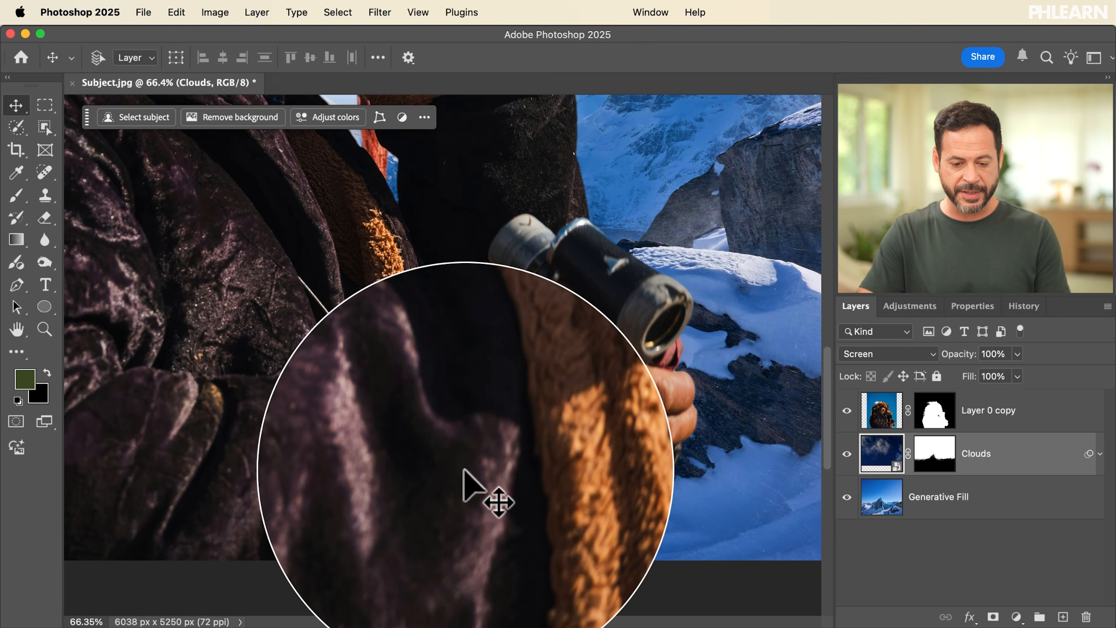
pyautogui.hscroll(5, 694, 334)
pyautogui.scroll(1, 694, 334)
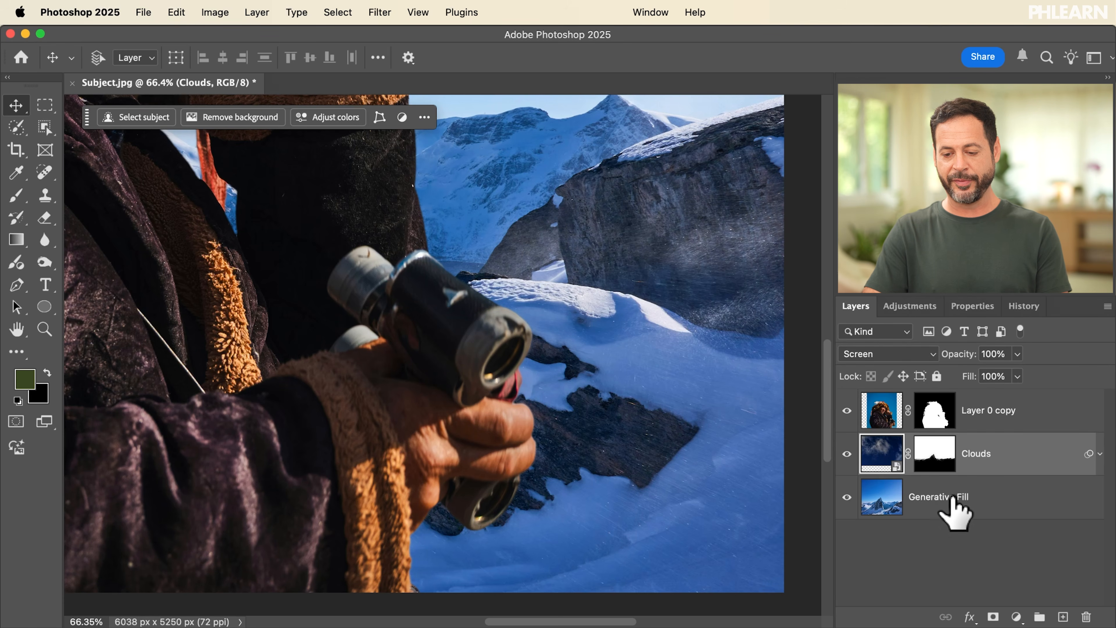
# Step: Convert the Clouds and Generative Fill layers together into a single smart object
pyautogui.keyDown('shift'); pyautogui.click(938, 495); pyautogui.keyUp('shift')
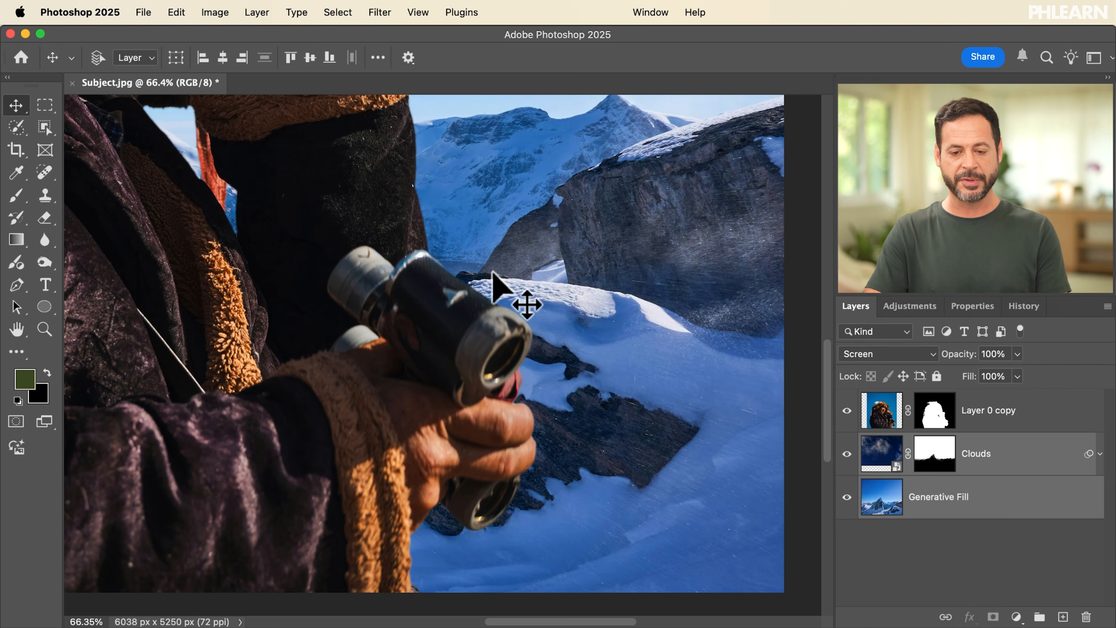
pyautogui.scroll(-5, 492, 273)
pyautogui.scroll(4, 492, 272)
pyautogui.hscroll(-4, 492, 272)
pyautogui.hscroll(3, 492, 272)
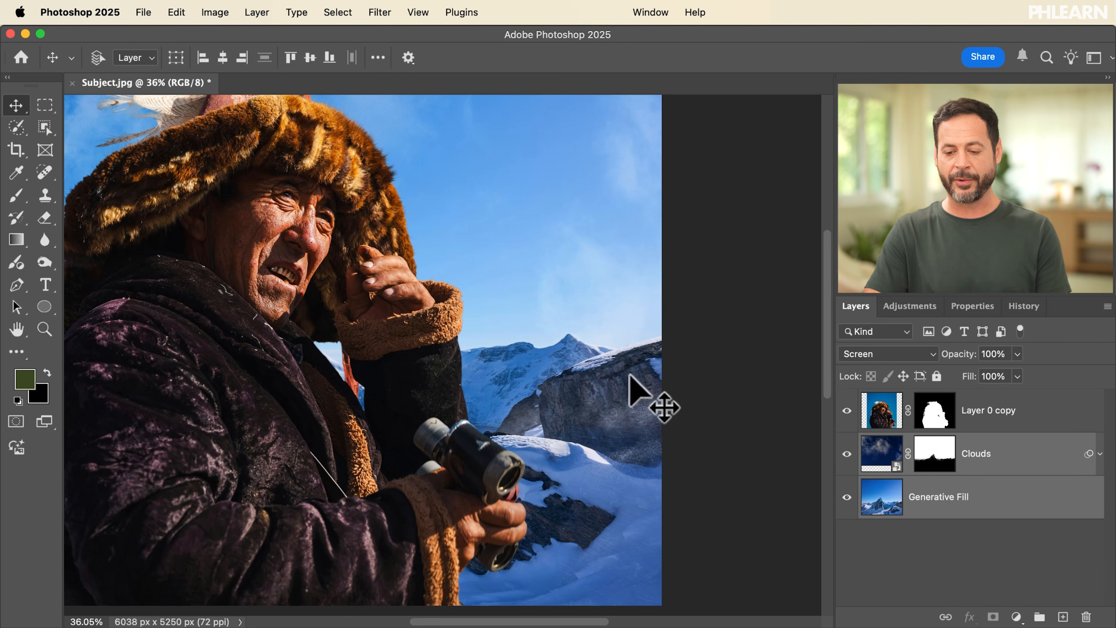
pyautogui.click(257, 12)
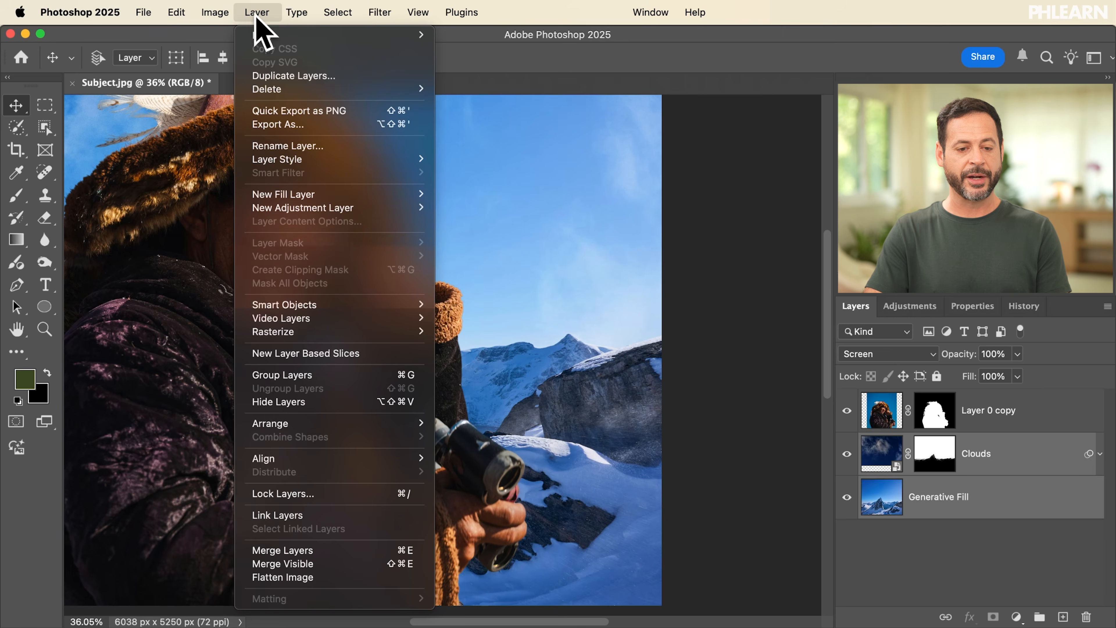
pyautogui.moveTo(321, 305)
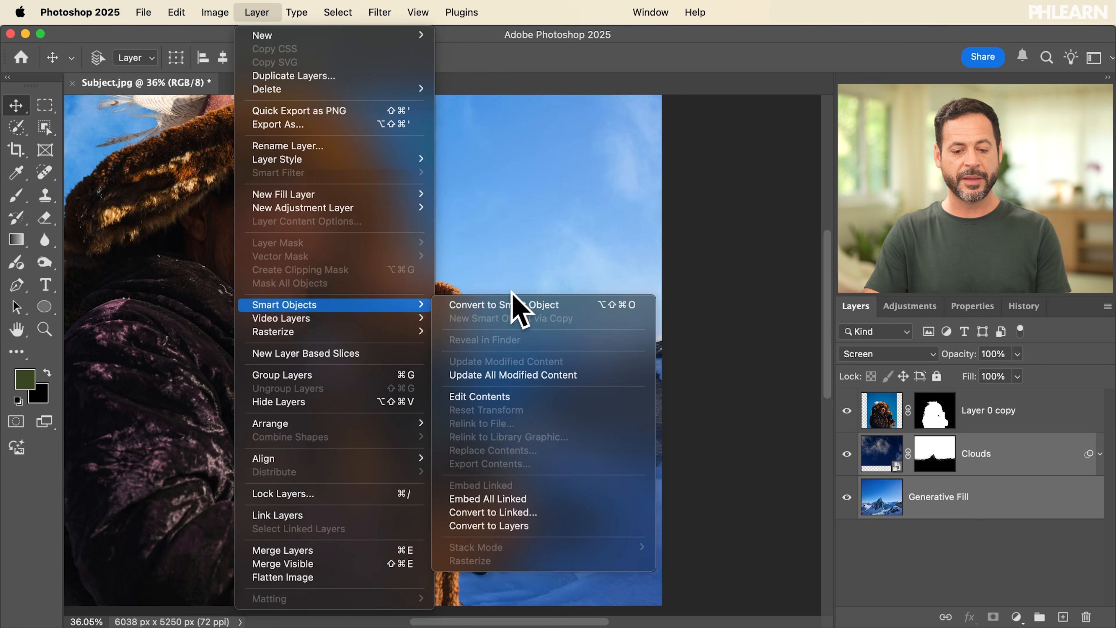
pyautogui.click(520, 305)
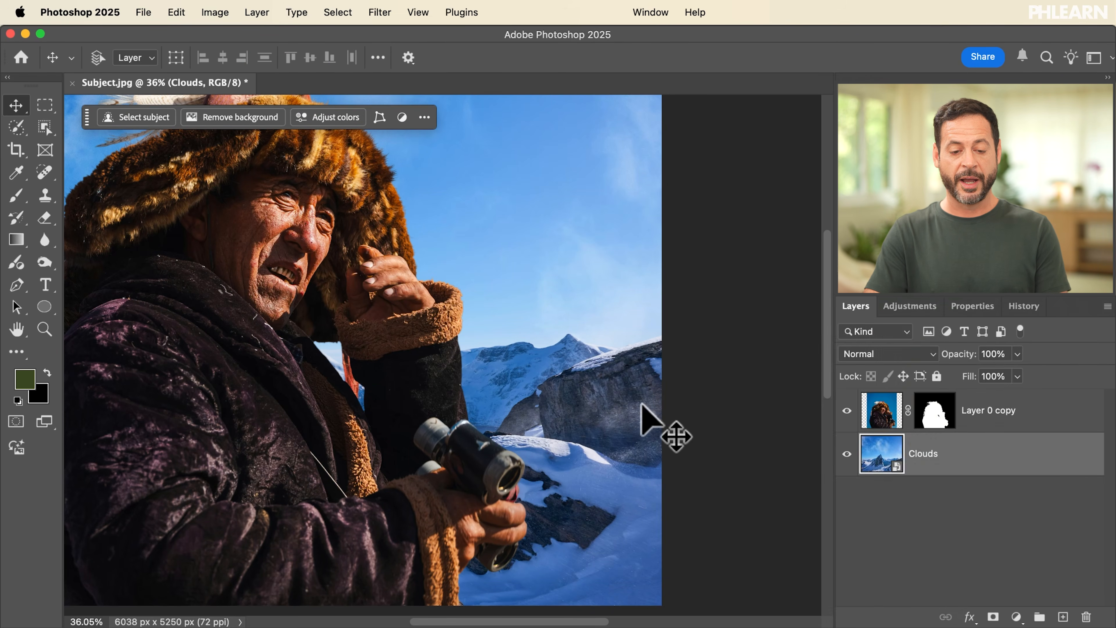
# Step: Check the combined Clouds smart object in the full composite by hiding and showing it
pyautogui.press('super+0')
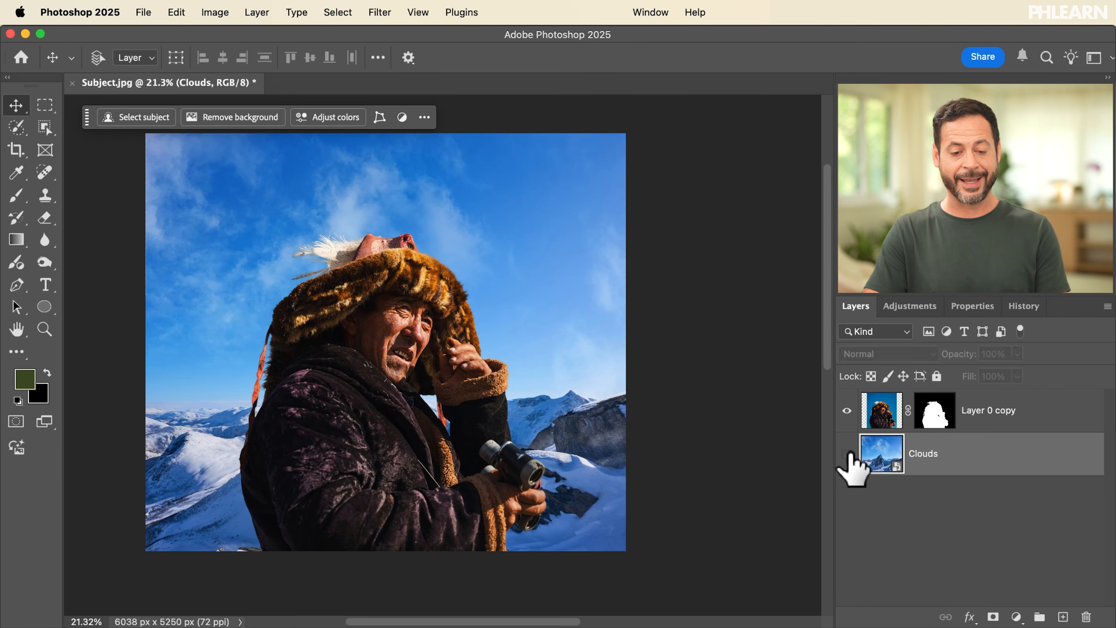
pyautogui.click(847, 453)
pyautogui.click(847, 453)
pyautogui.click(847, 453)
pyautogui.click(847, 453)
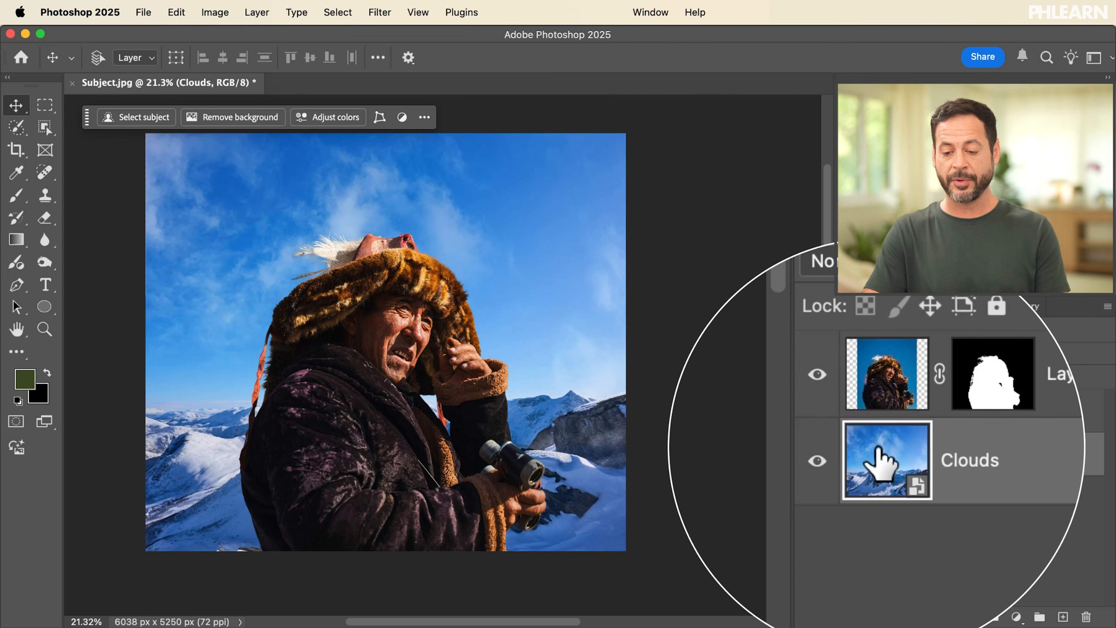
# Step: Open the Clouds smart object's contents, toggle its inner Clouds layer to inspect it, and close the file without saving
pyautogui.doubleClick(877, 461)
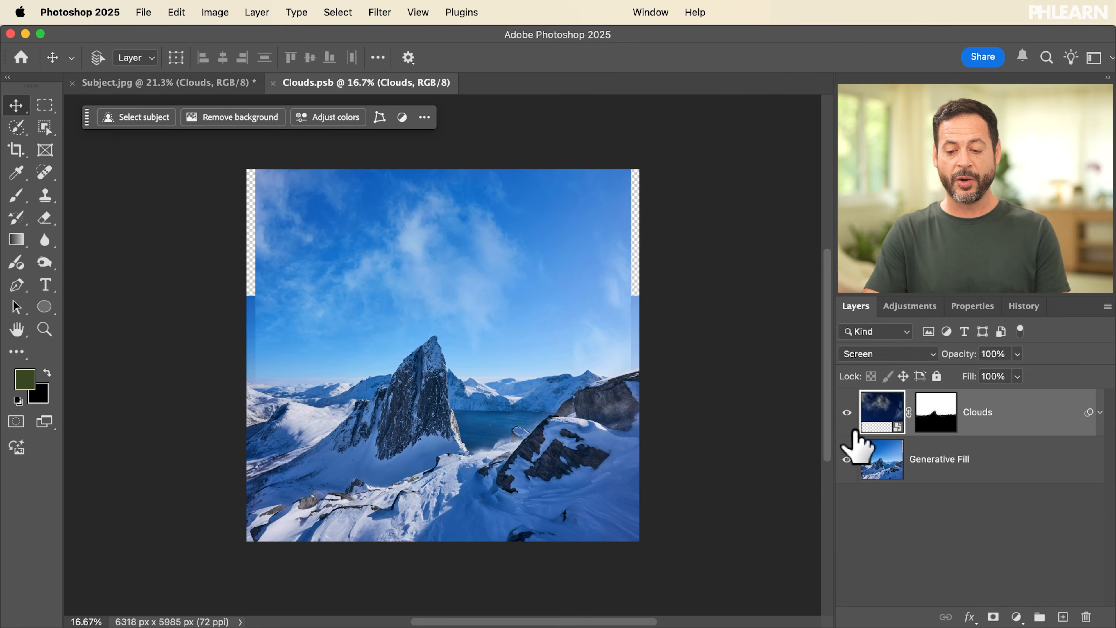
pyautogui.click(847, 412)
pyautogui.click(847, 412)
pyautogui.click(846, 412)
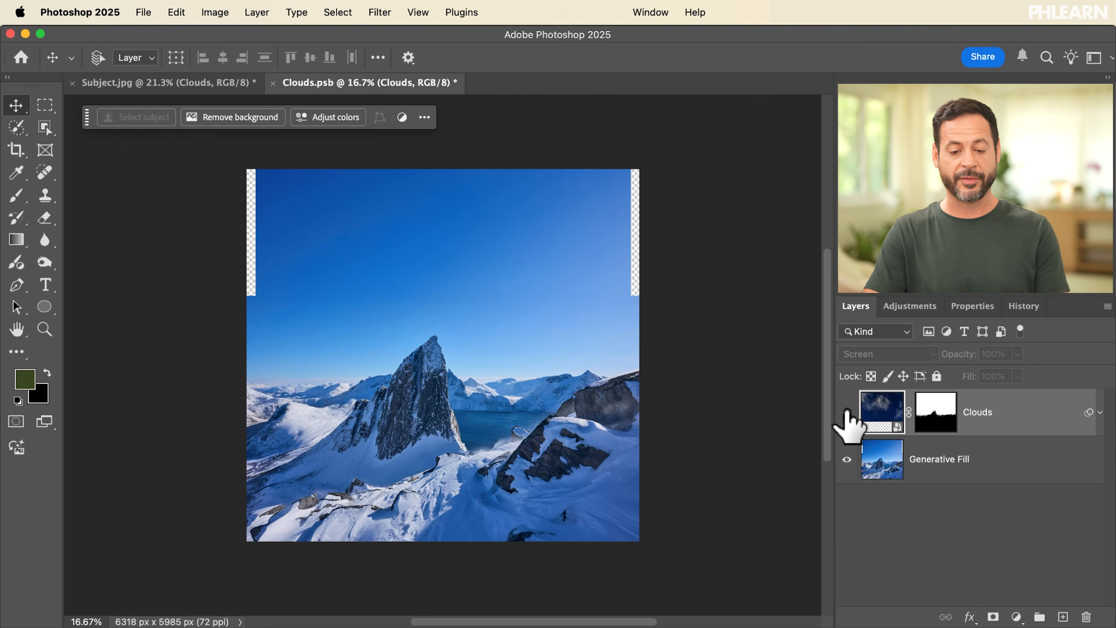
pyautogui.click(847, 412)
pyautogui.press('super+w')
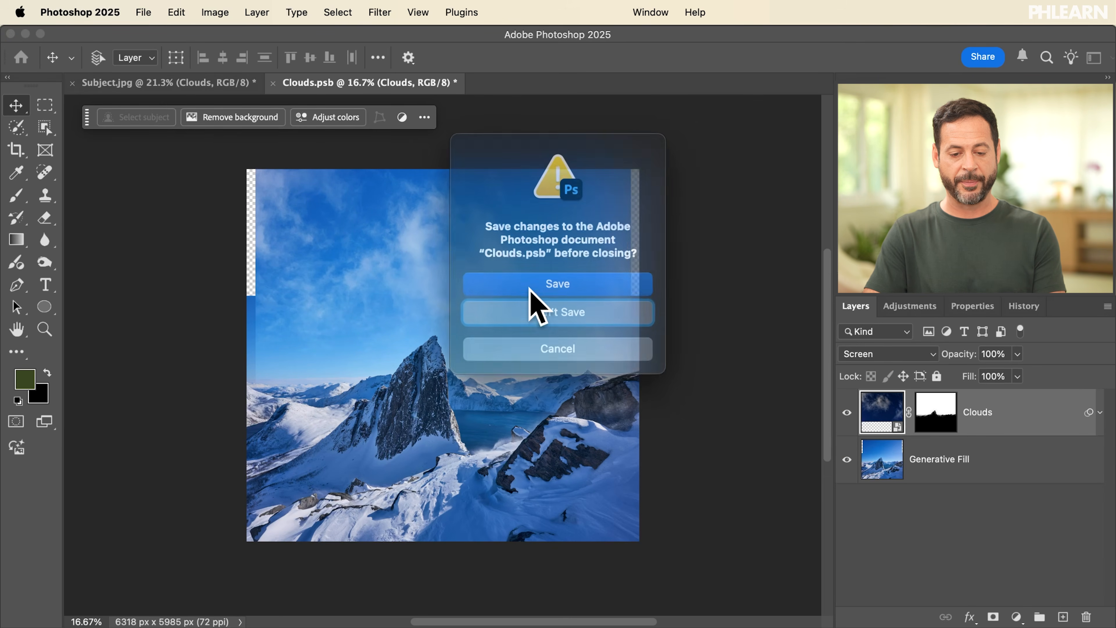
pyautogui.click(548, 313)
# Step: Open the Camera Raw Filter on the Clouds smart object and enable Lens Blur
pyautogui.scroll(3, 445, 378)
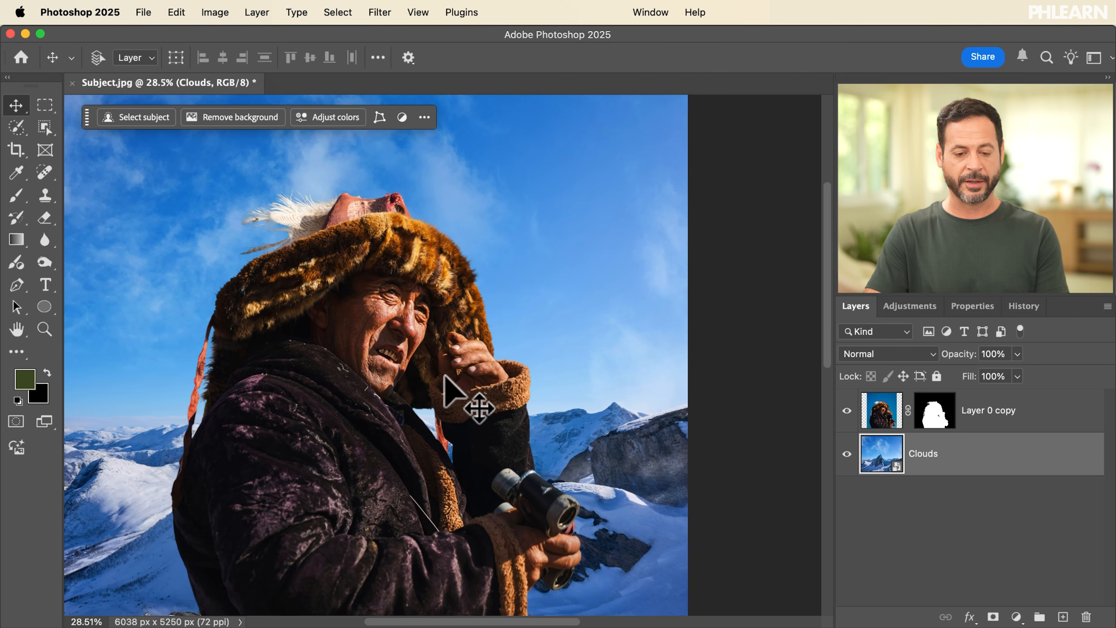
pyautogui.scroll(-2, 445, 382)
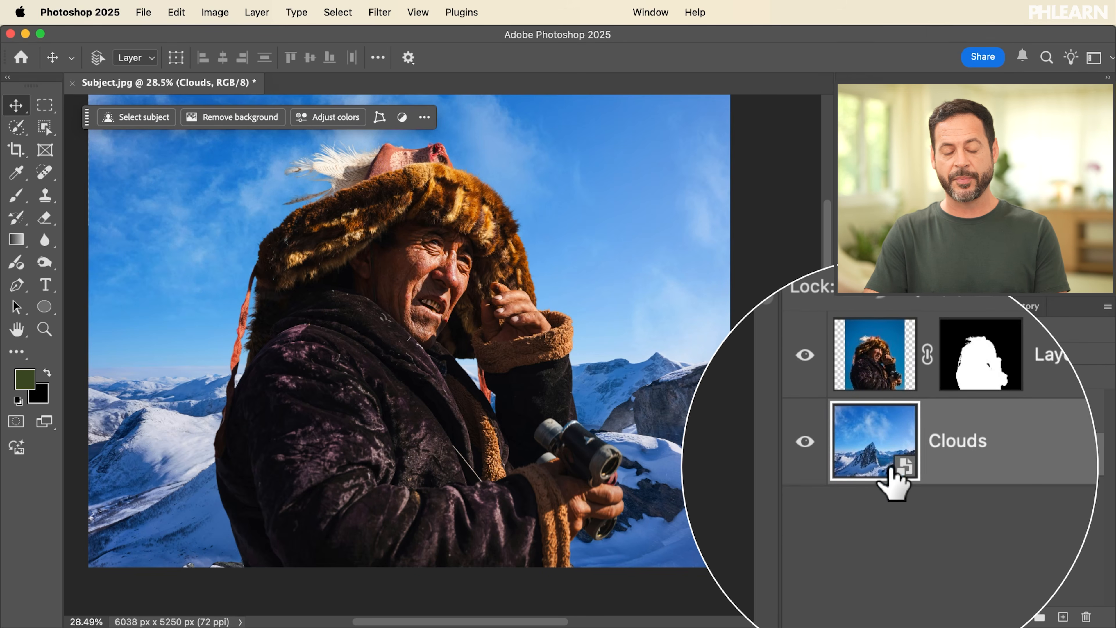
pyautogui.click(377, 13)
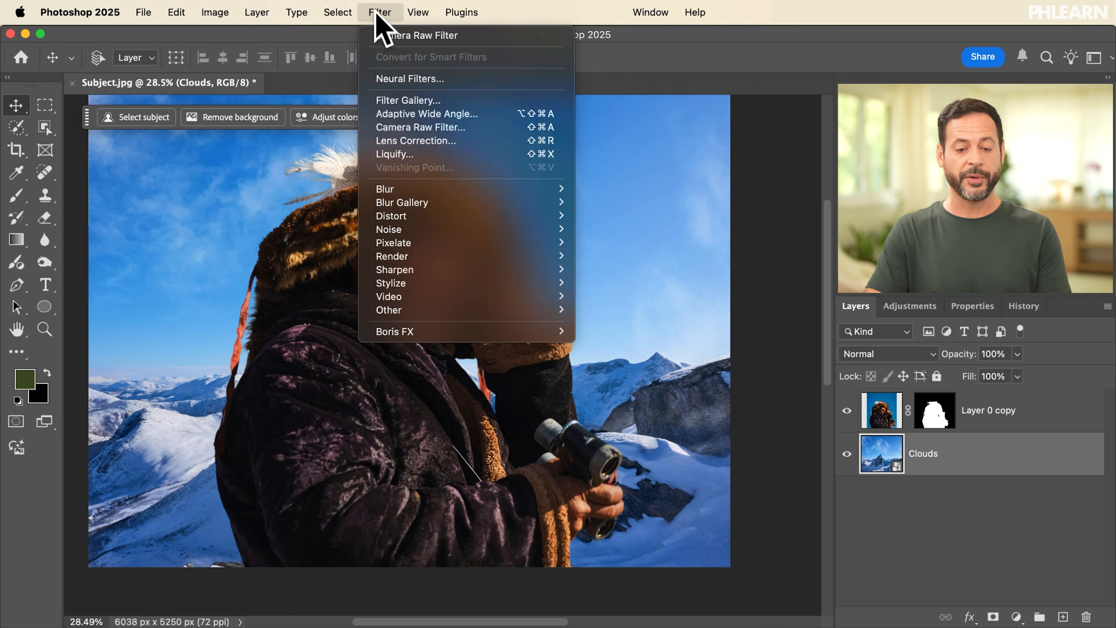
pyautogui.click(433, 127)
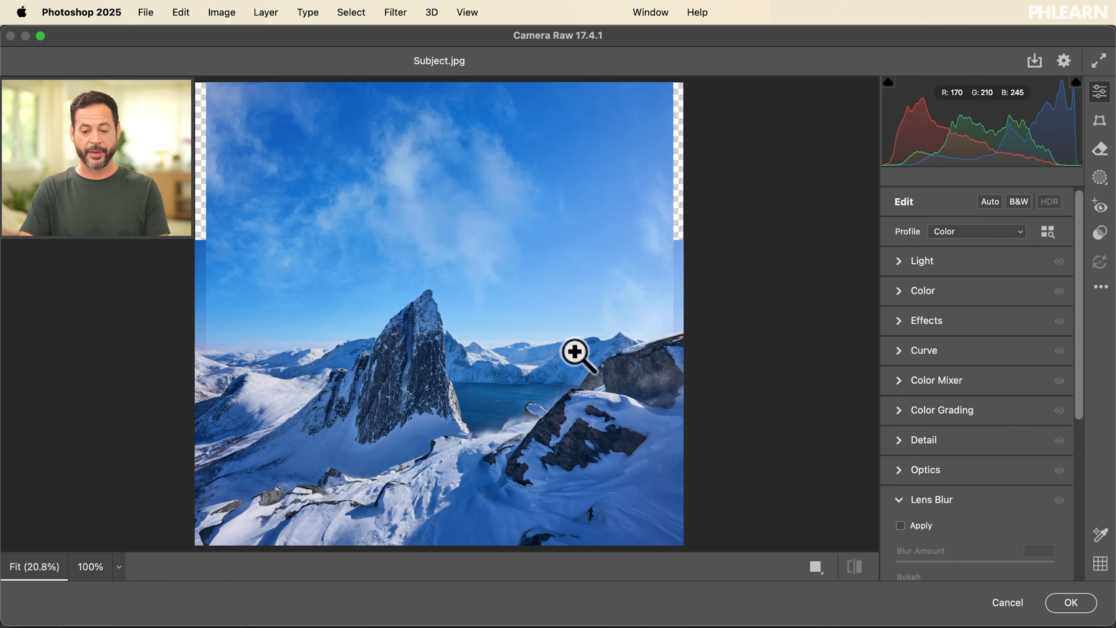
pyautogui.scroll(-3, 912, 457)
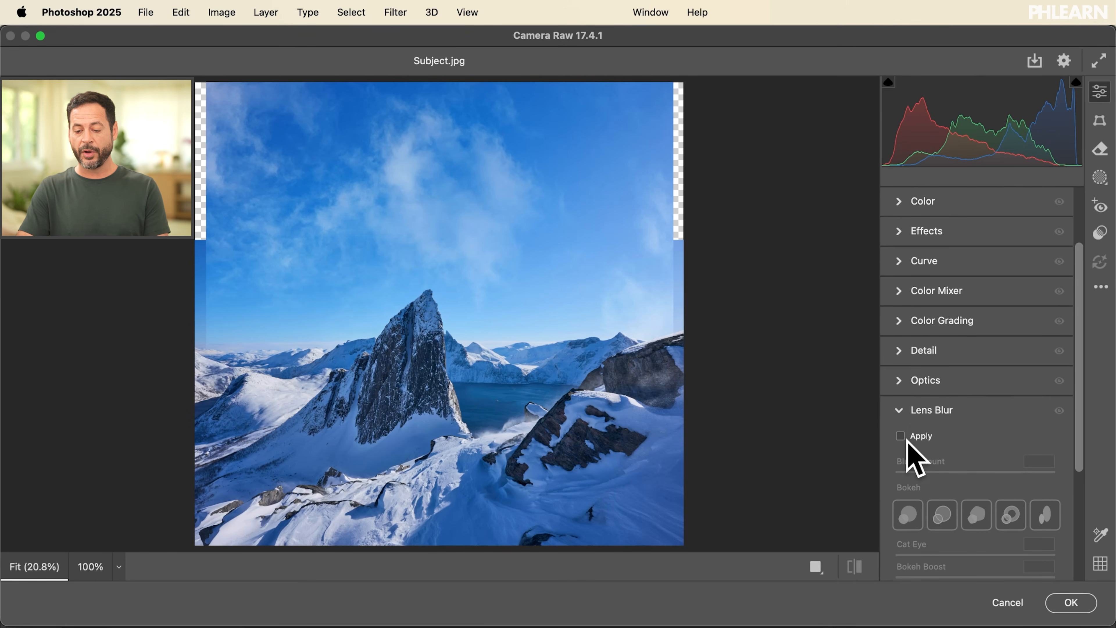
pyautogui.click(900, 435)
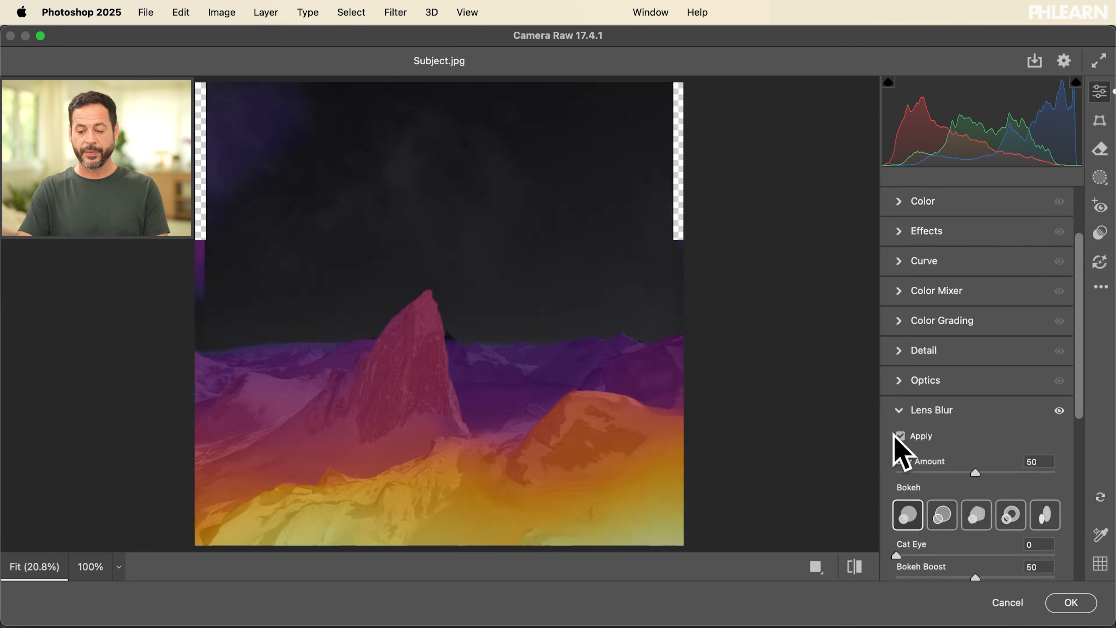
# Step: Hide the depth visualization, try a Lens Blur amount of 68, and show the depth visualization again
pyautogui.scroll(-2, 572, 349)
pyautogui.scroll(3, 573, 349)
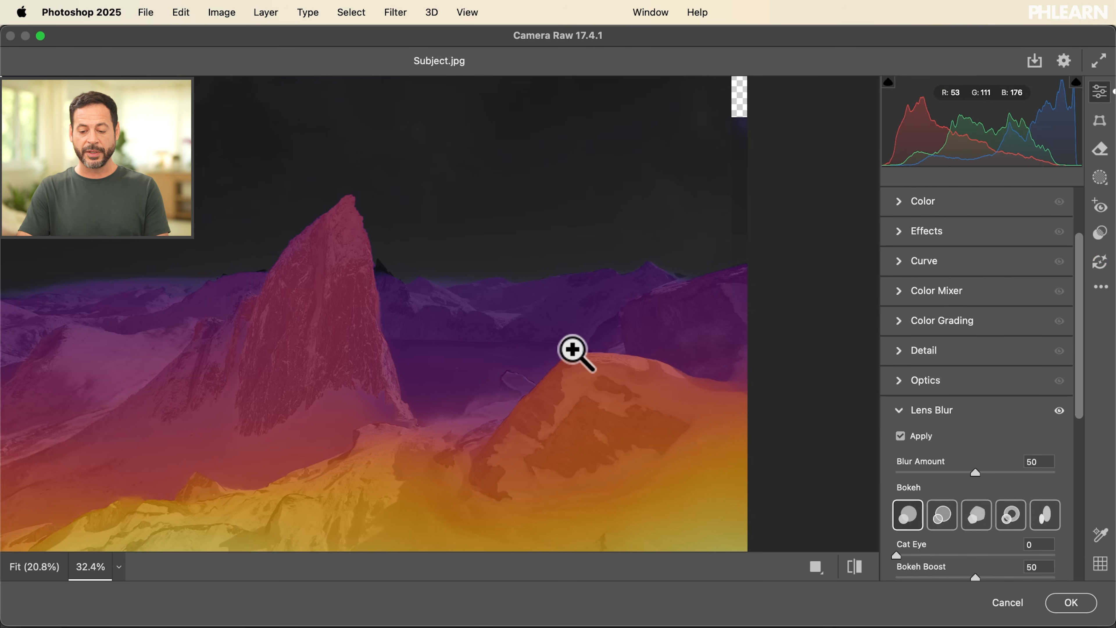
pyautogui.scroll(-6, 931, 416)
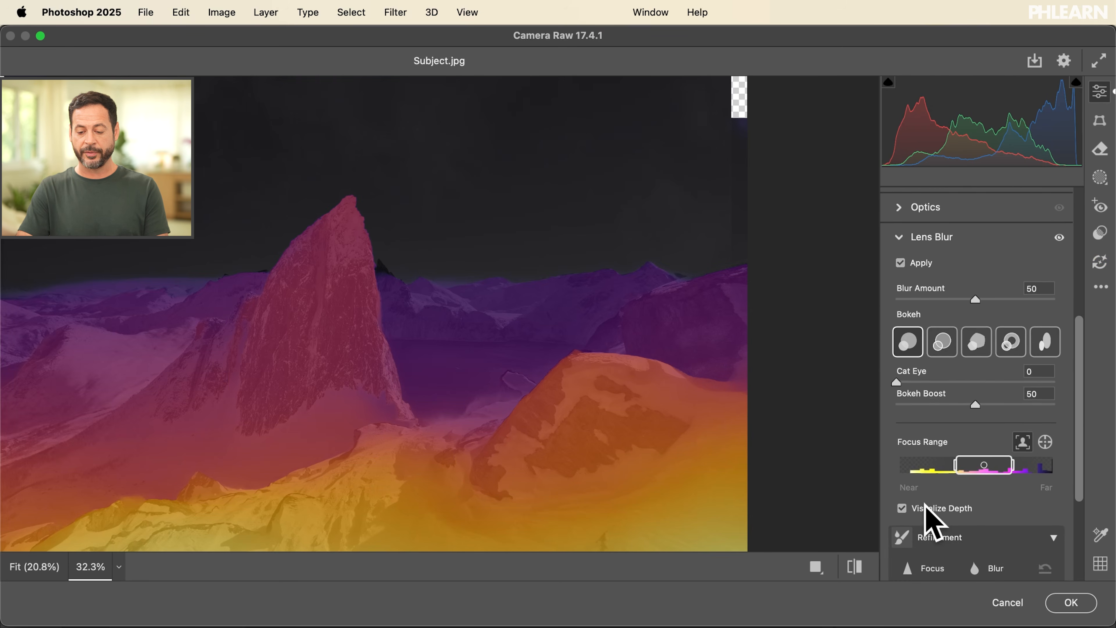
pyautogui.click(902, 509)
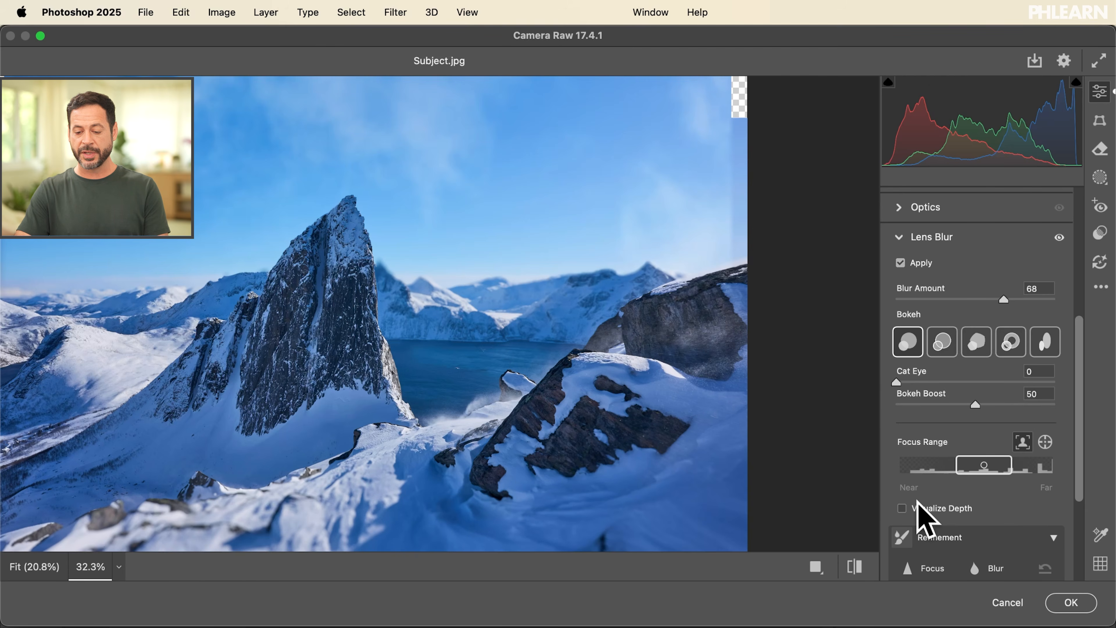
pyautogui.click(917, 505)
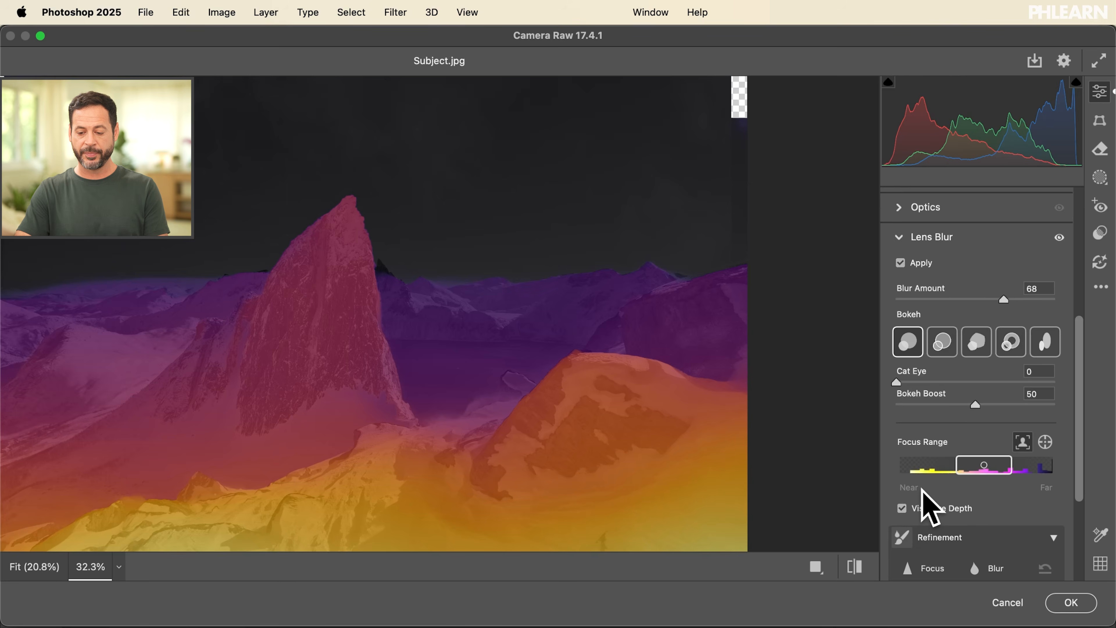
# Step: Choose the Blur refinement brush and move the Lens Blur focus range to the nearest end of the depth scale
pyautogui.scroll(-5, 922, 491)
pyautogui.click(985, 418)
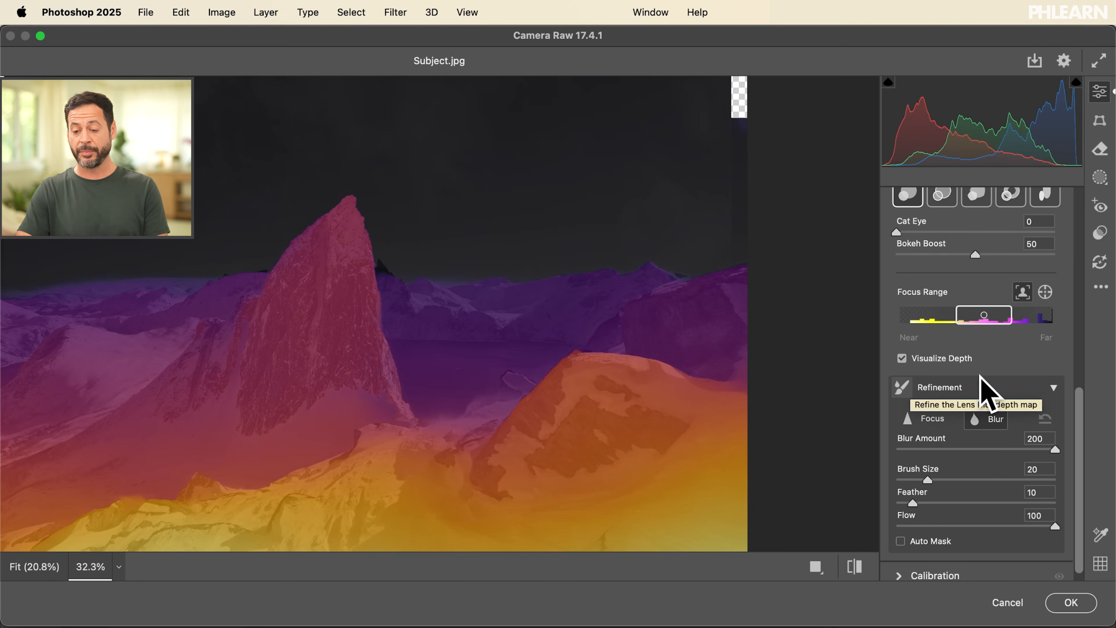
pyautogui.moveTo(1008, 313); pyautogui.dragTo(907, 315)
# Step: Paint blur refinement at amount 200 over the in-focus snowy foreground and lower image edge, with brush sizes between 18 and 22
pyautogui.moveTo(611, 398)
pyautogui.mouseDown()
pyautogui.moveTo(656, 394)
pyautogui.moveTo(643, 544)
pyautogui.moveTo(622, 372)
pyautogui.moveTo(502, 414)
pyautogui.moveTo(428, 260)
pyautogui.moveTo(292, 463)
pyautogui.moveTo(302, 523)
pyautogui.mouseUp()
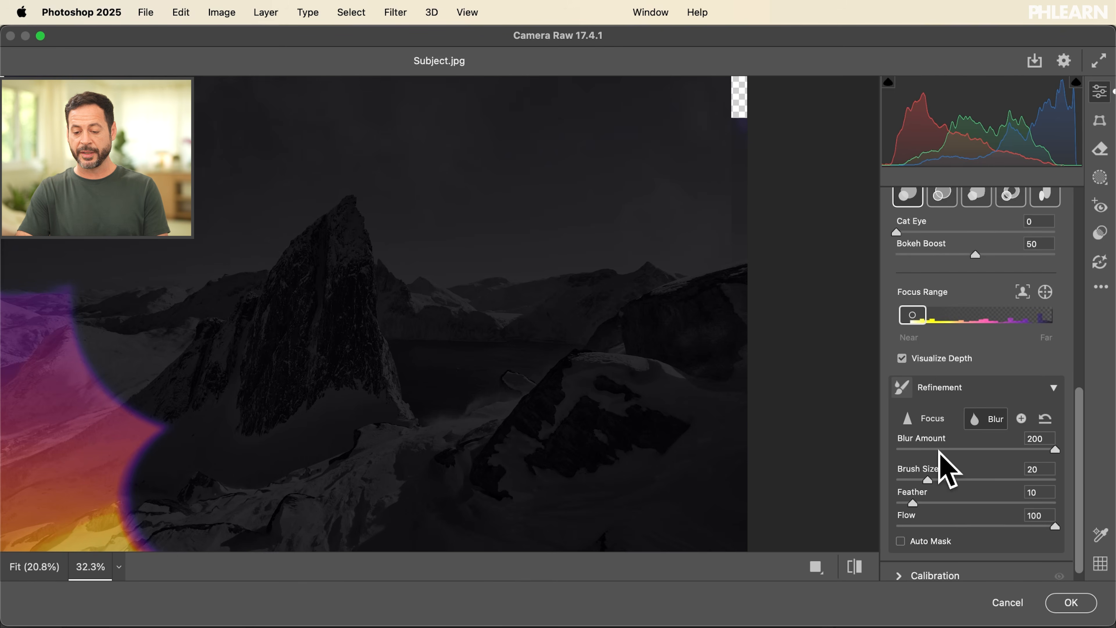
pyautogui.press(']')
pyautogui.press(']')
pyautogui.press('[')
pyautogui.press('[')
pyautogui.press('[')
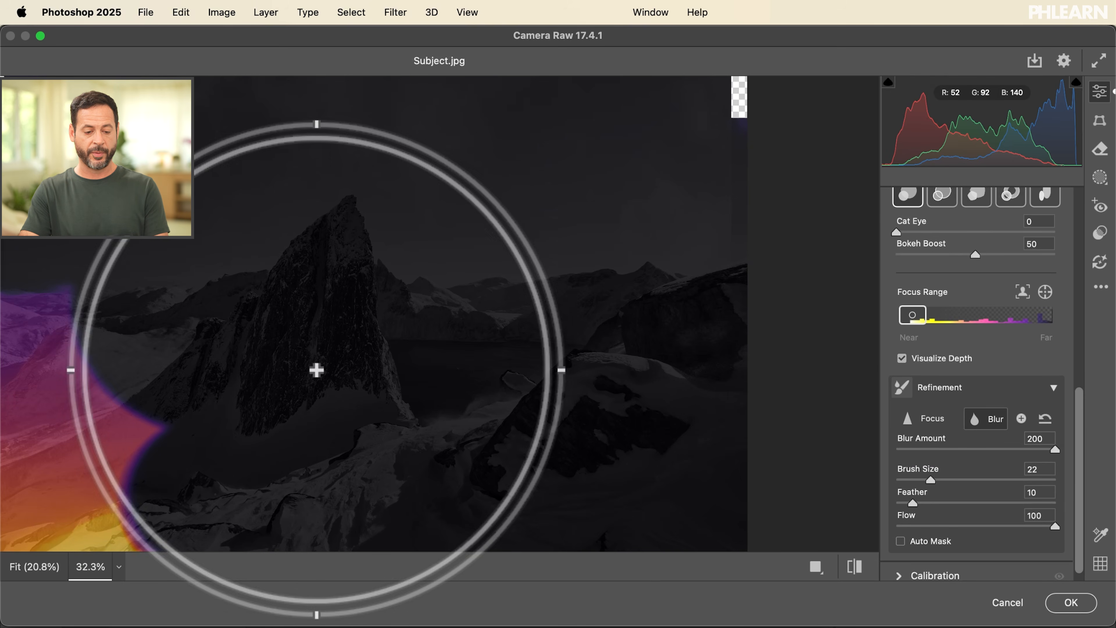
pyautogui.moveTo(317, 370)
pyautogui.mouseDown()
pyautogui.moveTo(316, 356)
pyautogui.moveTo(401, 327)
pyautogui.moveTo(187, 312)
pyautogui.moveTo(174, 132)
pyautogui.moveTo(268, 541)
pyautogui.moveTo(225, 290)
pyautogui.mouseUp()
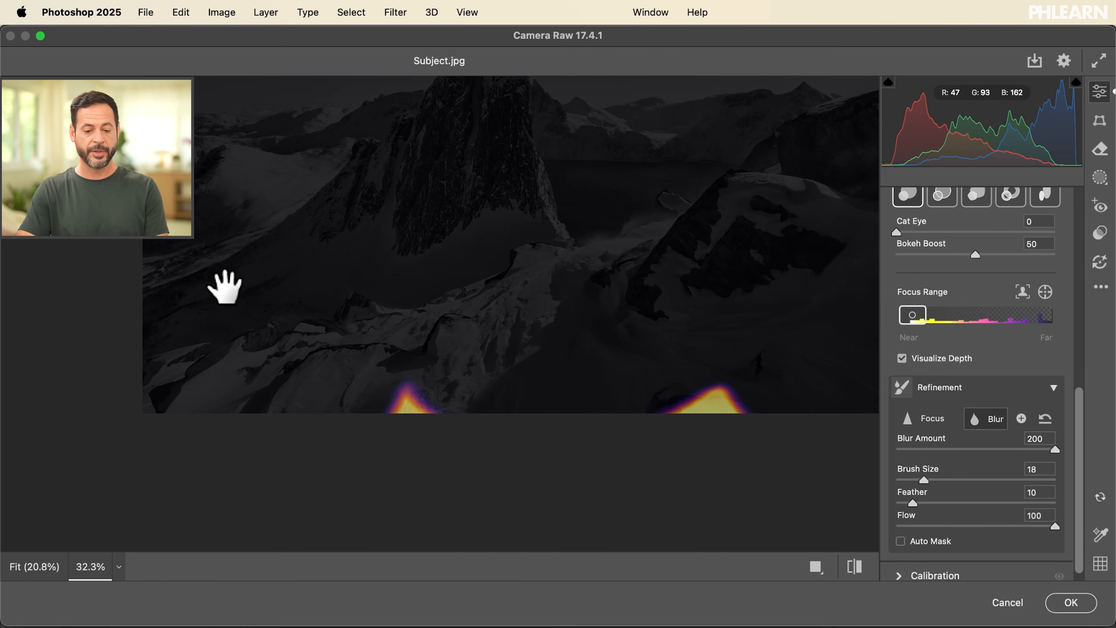
pyautogui.moveTo(440, 391); pyautogui.dragTo(736, 391)
# Step: Paint blur refinement over the purple patch in the sky's upper-left corner at brush size 18, and check the remaining sky
pyautogui.moveTo(508, 200); pyautogui.dragTo(511, 606)
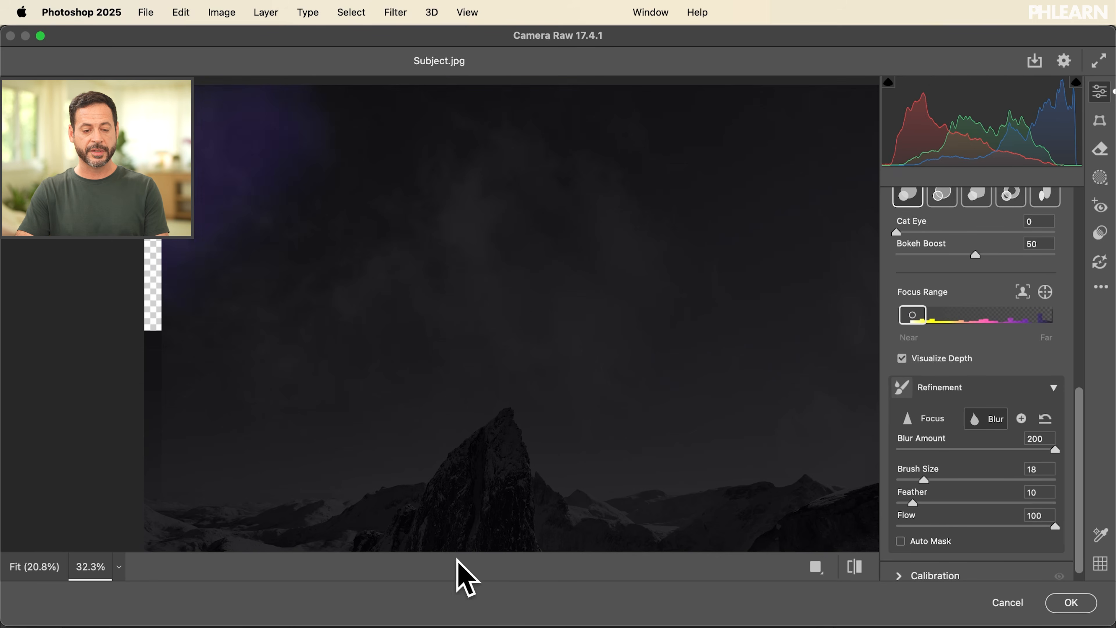
pyautogui.moveTo(230, 252); pyautogui.dragTo(331, 55)
pyautogui.moveTo(365, 365); pyautogui.dragTo(54, 379)
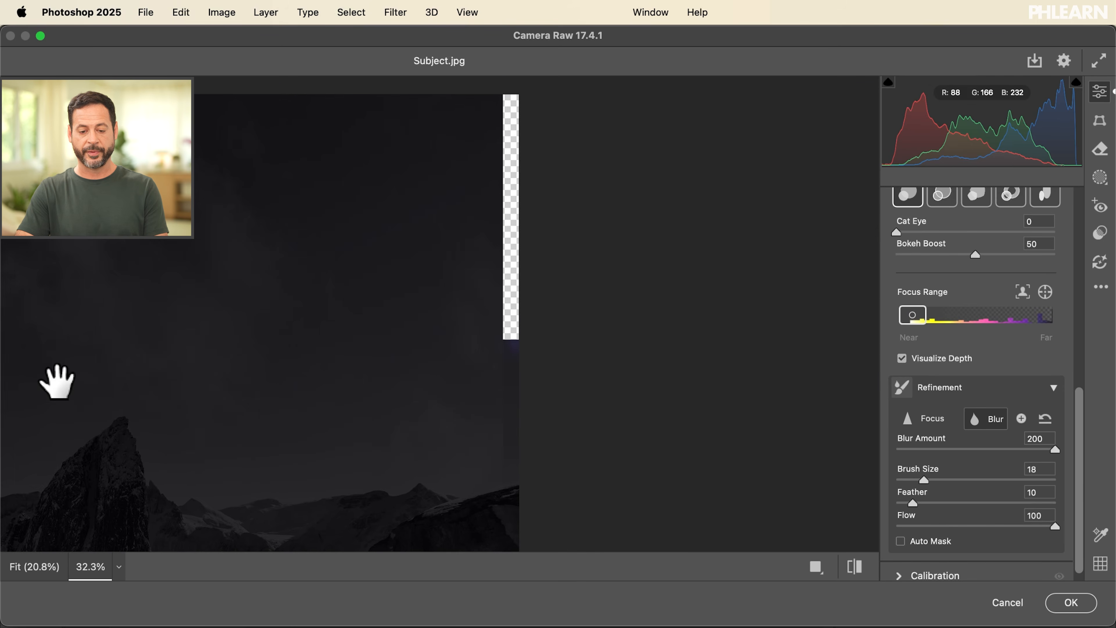
pyautogui.moveTo(291, 362); pyautogui.dragTo(648, 175)
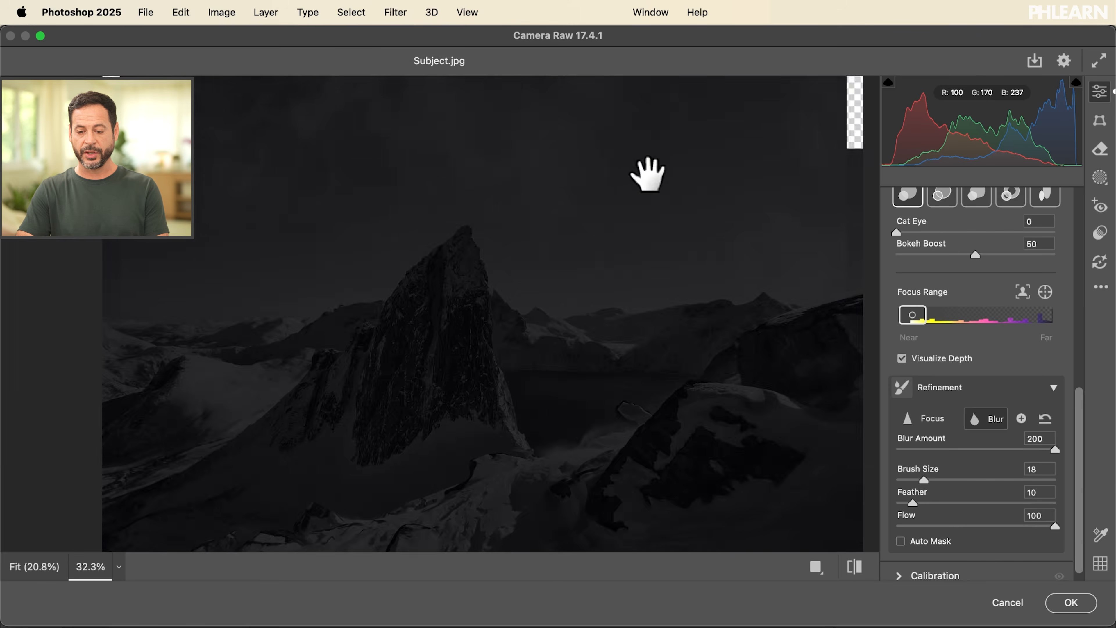
# Step: Turn off the depth visualization, set the Lens Blur amount to 32, and apply the Camera Raw filter
pyautogui.click(902, 358)
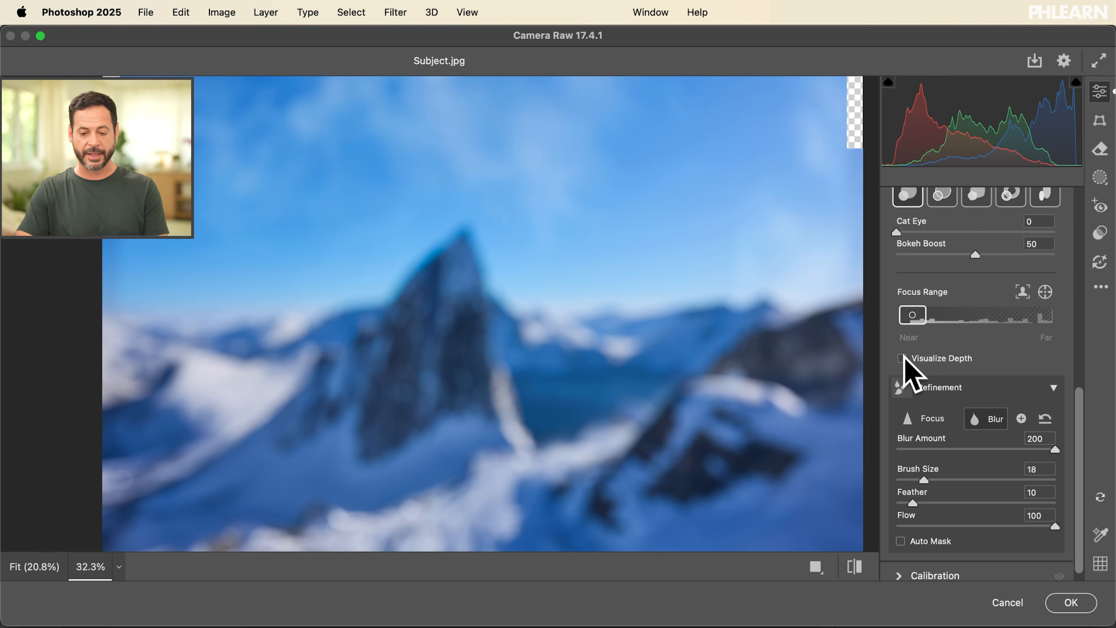
pyautogui.scroll(3, 905, 359)
pyautogui.moveTo(1005, 263); pyautogui.dragTo(944, 260)
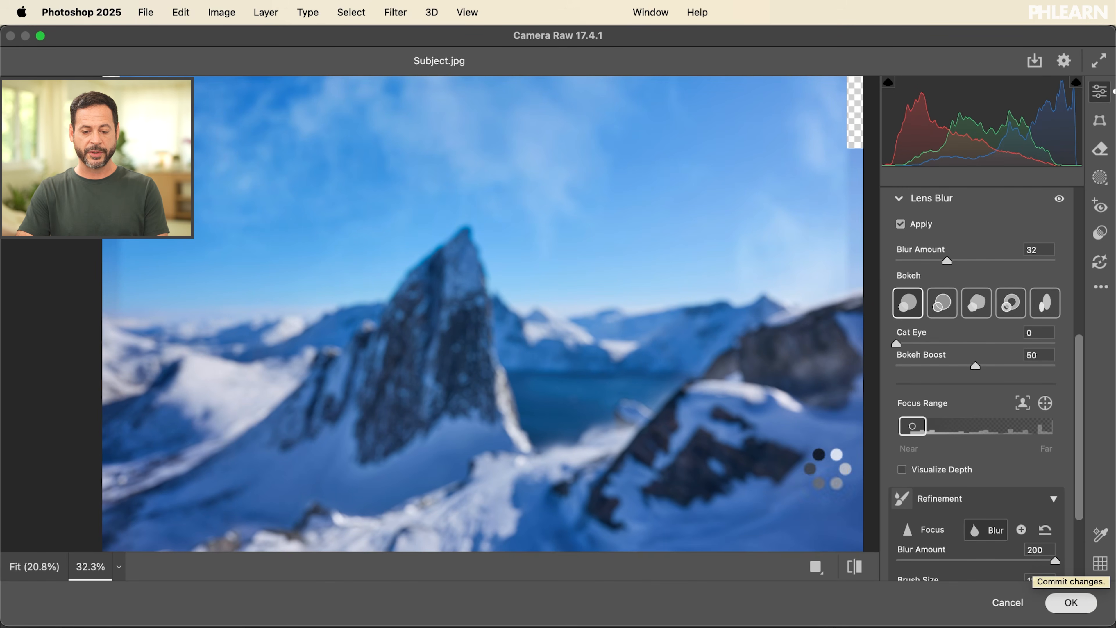
pyautogui.press('Return')
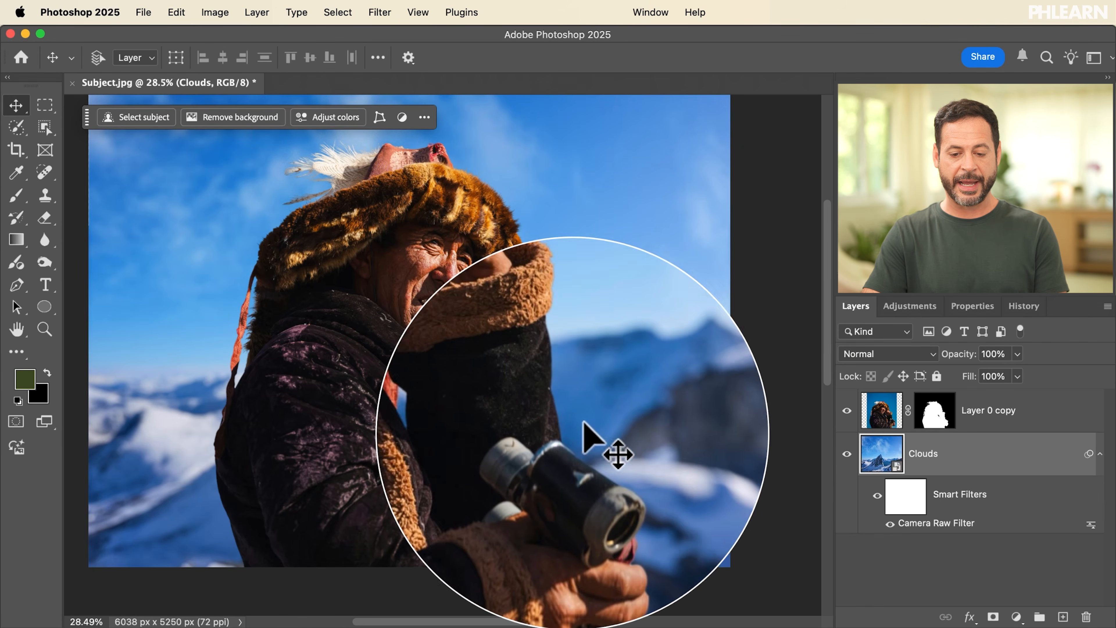
# Step: Hide Layer 0 copy to inspect the blurred mountain background on its own, and show the layer again
pyautogui.click(847, 410)
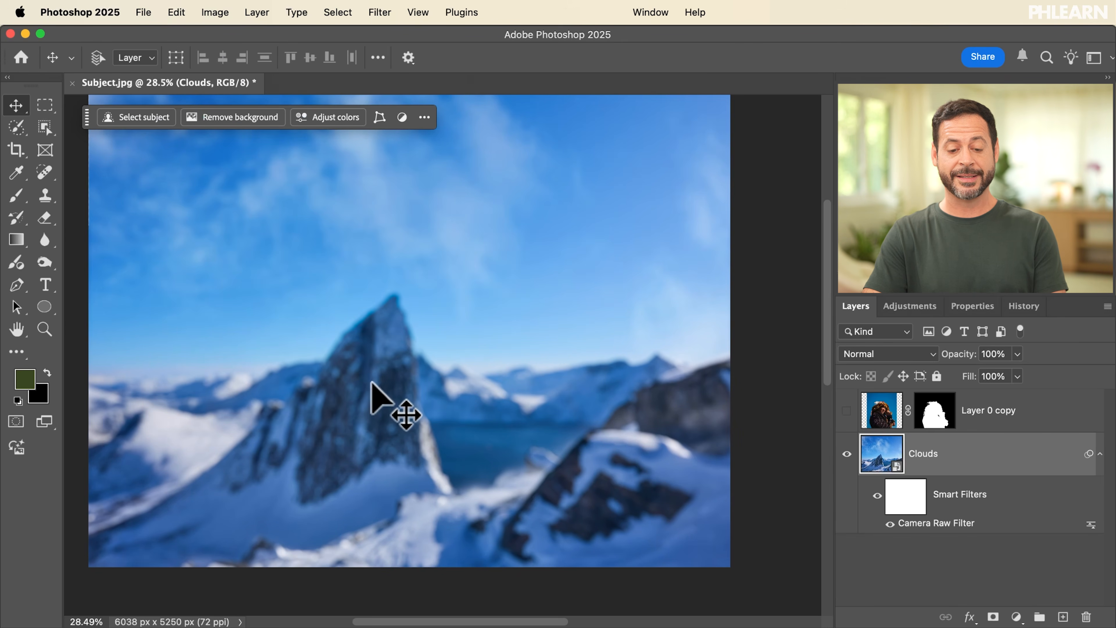
pyautogui.scroll(3, 327, 293)
pyautogui.scroll(-4, 327, 293)
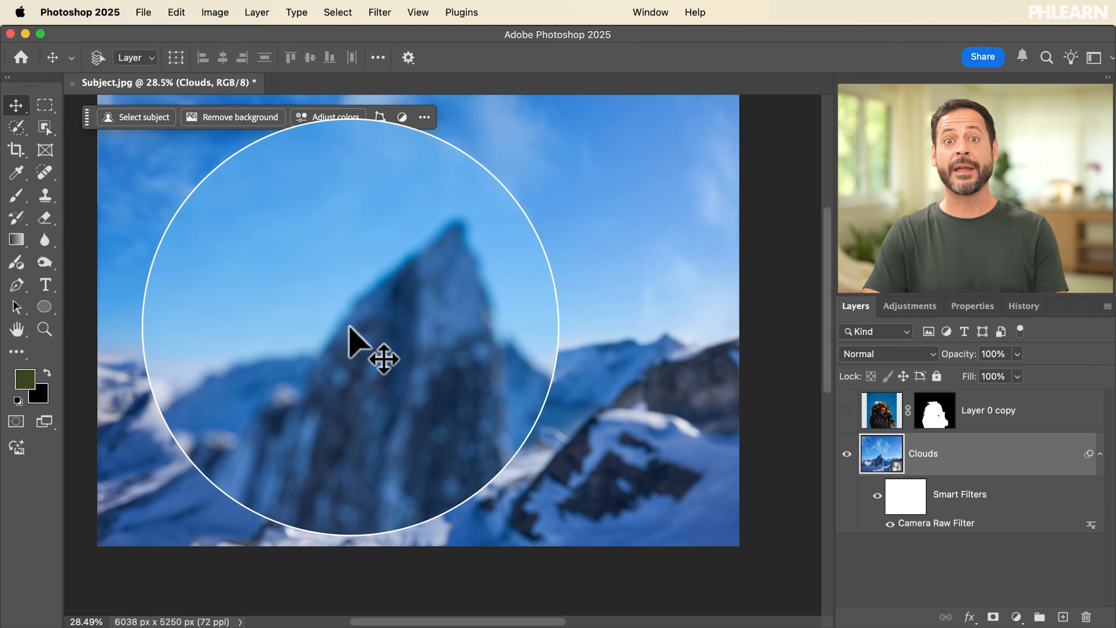
pyautogui.click(847, 409)
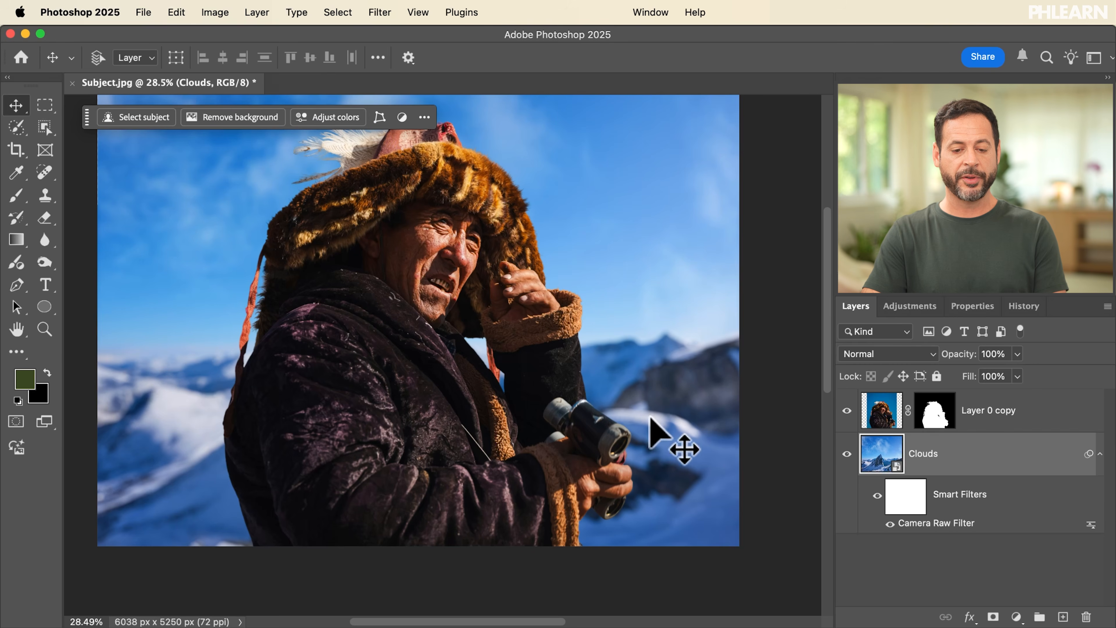
# Step: Examine the binoculars and hand up close against the blurred background, and return to the wider composite
pyautogui.scroll(4, 598, 423)
pyautogui.hscroll(3, 598, 424)
pyautogui.scroll(-2, 599, 424)
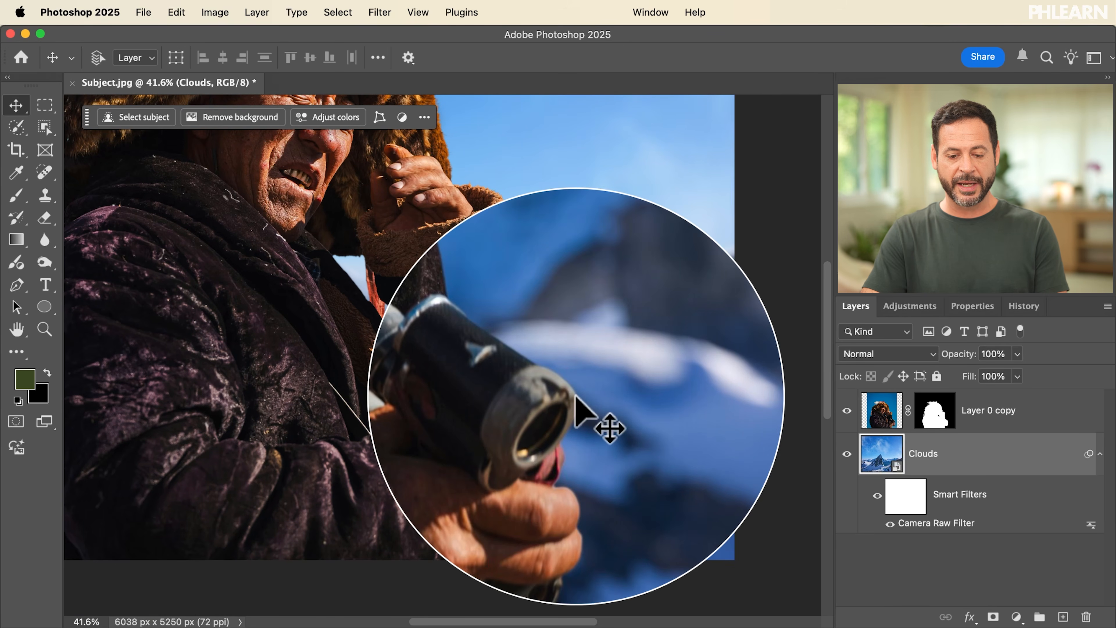
pyautogui.scroll(-3, 576, 397)
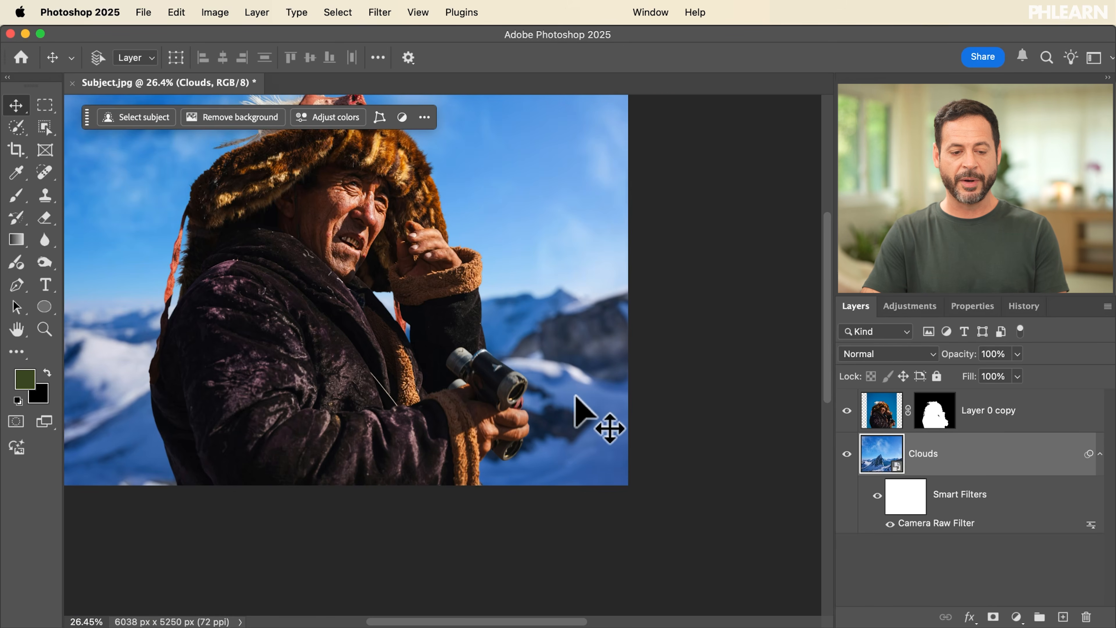
# Step: Reopen the Camera Raw filter on the Clouds layer, reduce the Lens Blur amount to 23, and turn on depth visualization
pyautogui.hscroll(-2, 575, 398)
pyautogui.scroll(1, 576, 398)
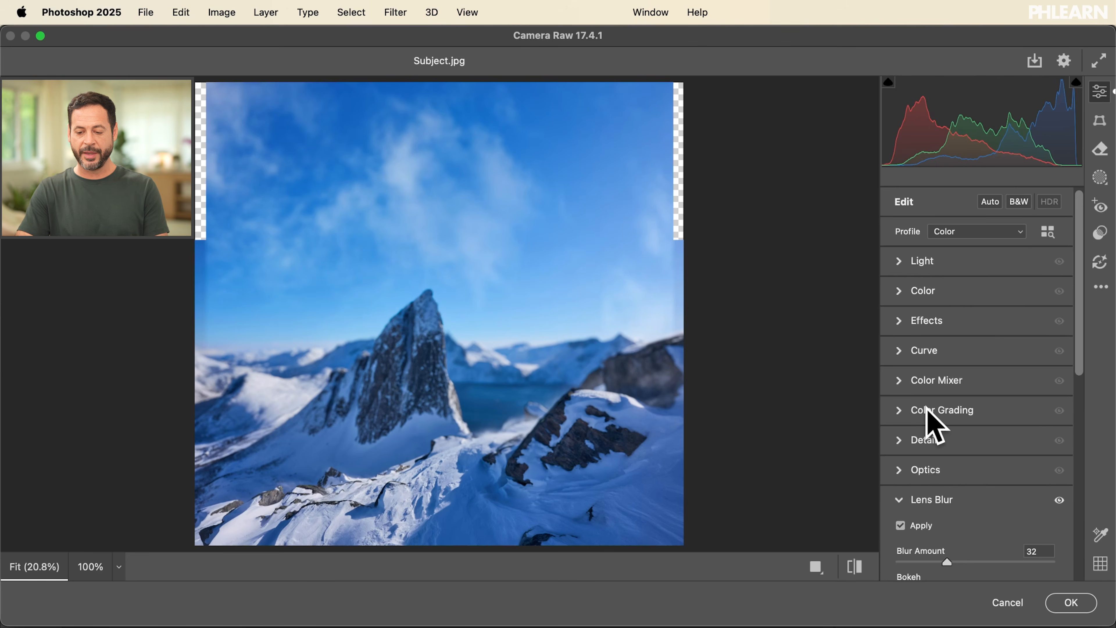
pyautogui.scroll(-3, 951, 475)
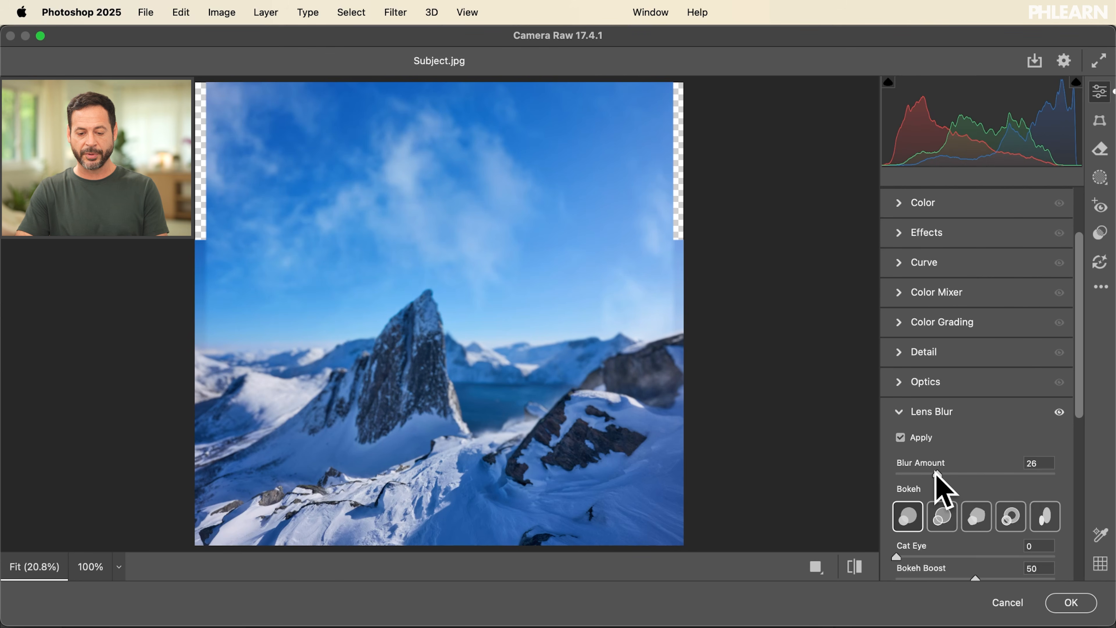
pyautogui.scroll(-8, 934, 486)
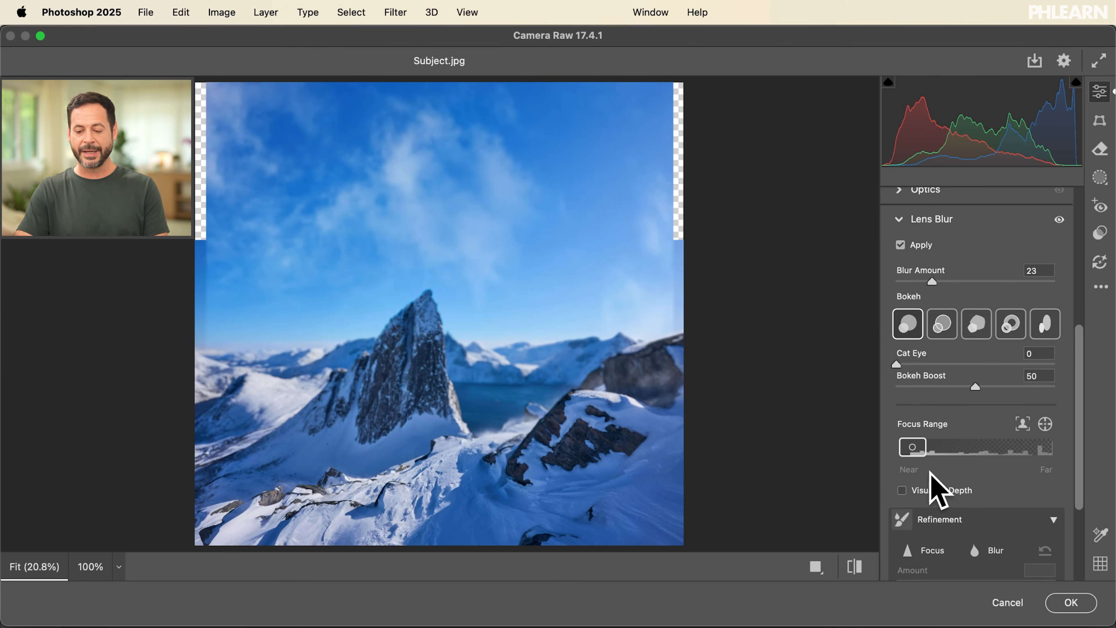
pyautogui.click(902, 445)
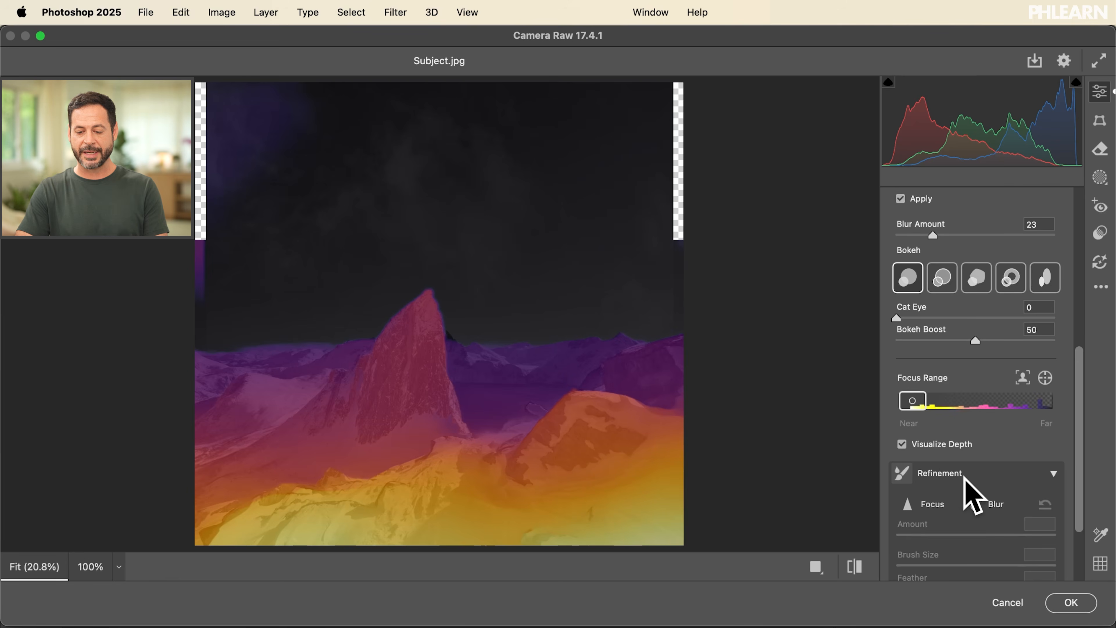
# Step: Enlarge the depth refinement brush and paint from the ridge beside the lake up into the sky
pyautogui.scroll(-2, 985, 525)
pyautogui.press(']')
pyautogui.press(']')
pyautogui.press(']')
pyautogui.press(']')
pyautogui.press(']')
pyautogui.moveTo(570, 371)
pyautogui.mouseDown()
pyautogui.moveTo(648, 379)
pyautogui.moveTo(675, 566)
pyautogui.moveTo(494, 526)
pyautogui.moveTo(172, 496)
pyautogui.moveTo(487, 138)
pyautogui.mouseUp()
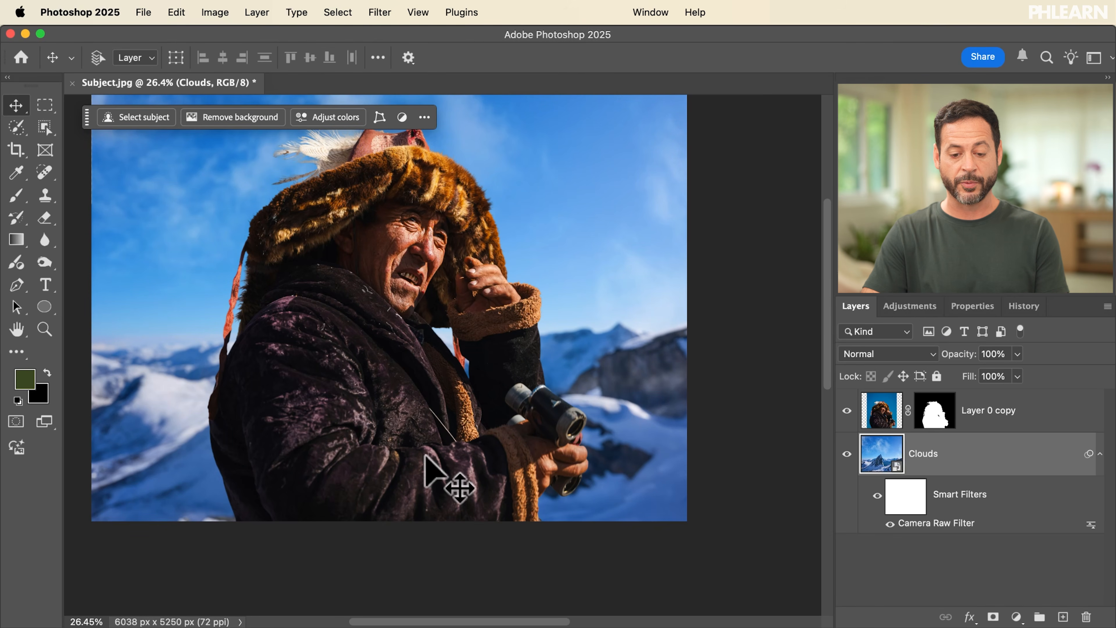
# Step: Collapse the Clouds layer's smart filter list and check the man against the blurred background, both up close and in full view
pyautogui.scroll(5, 428, 460)
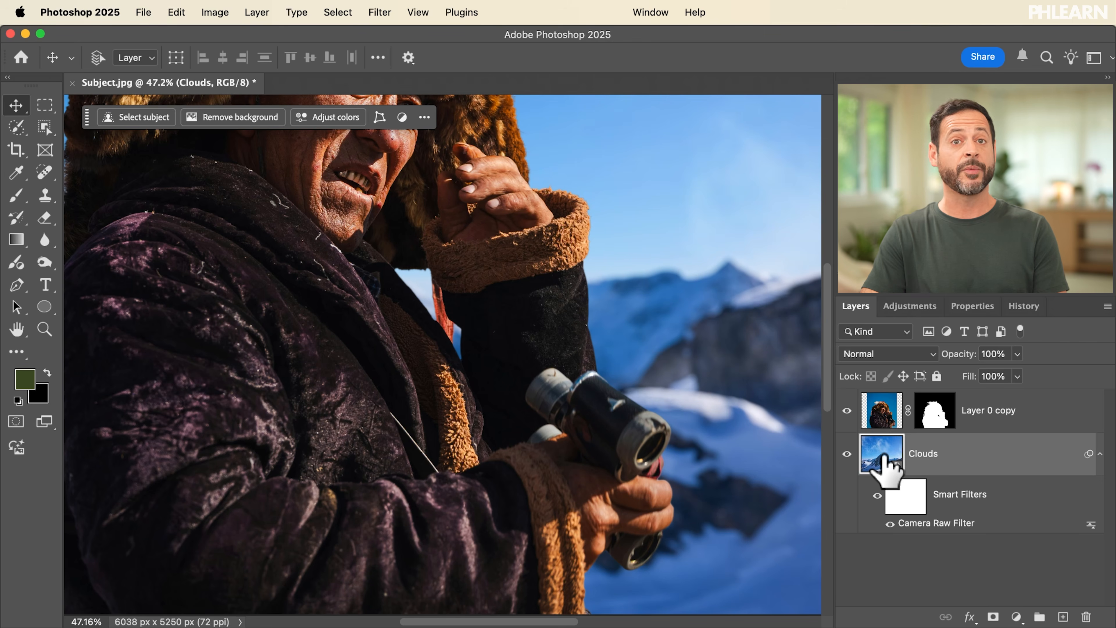
pyautogui.click(1100, 453)
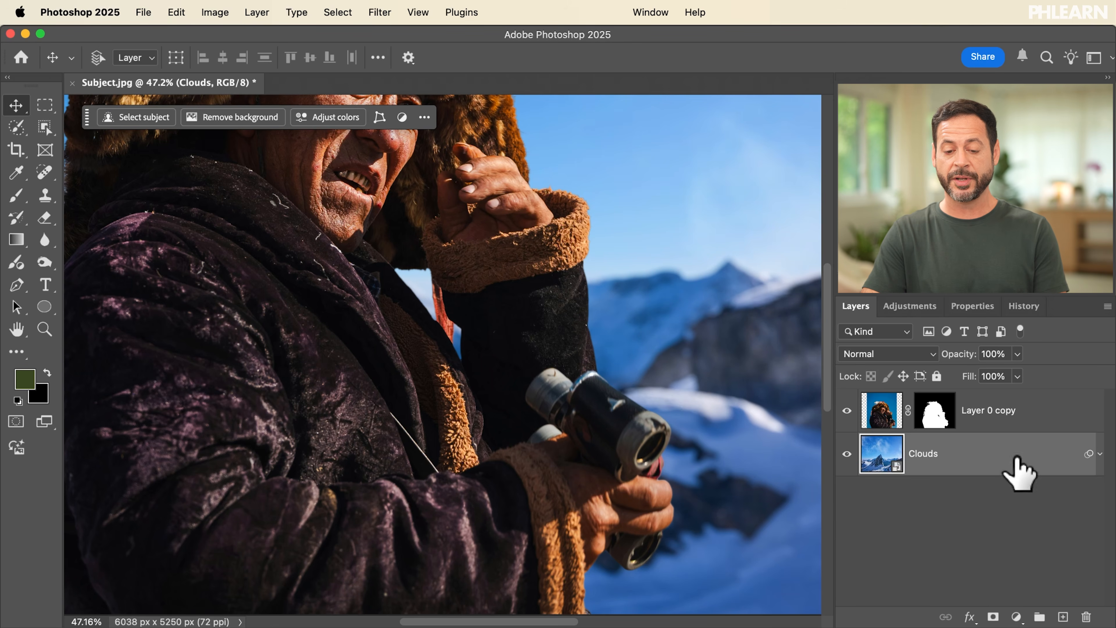
pyautogui.scroll(-4, 510, 399)
pyautogui.hscroll(-2, 485, 377)
pyautogui.hscroll(3, 485, 378)
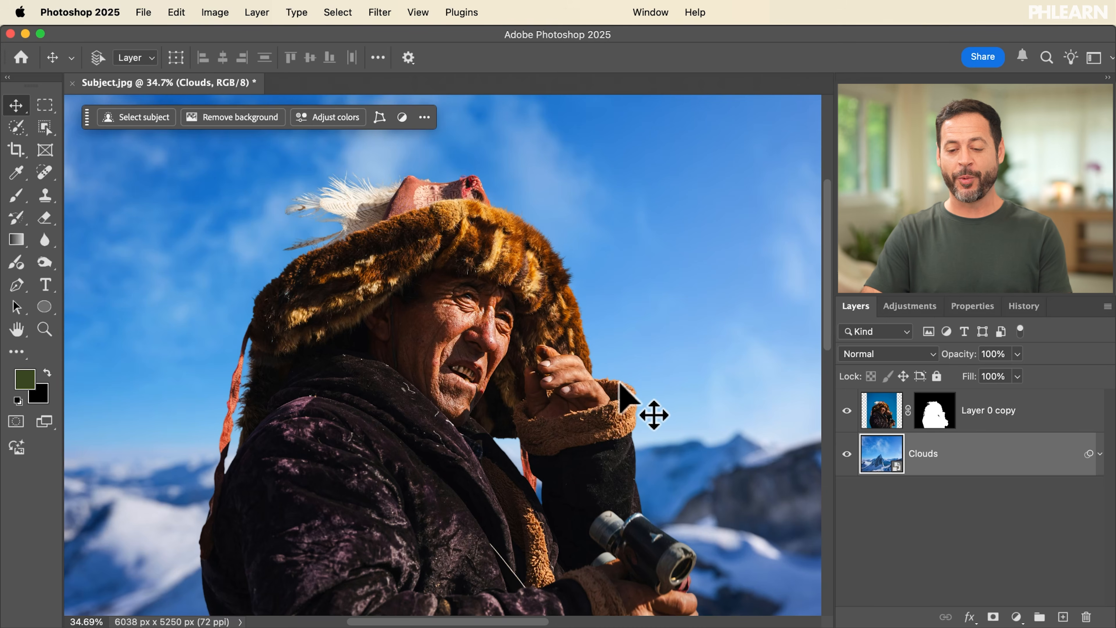
pyautogui.scroll(-5, 620, 383)
pyautogui.hscroll(2, 620, 383)
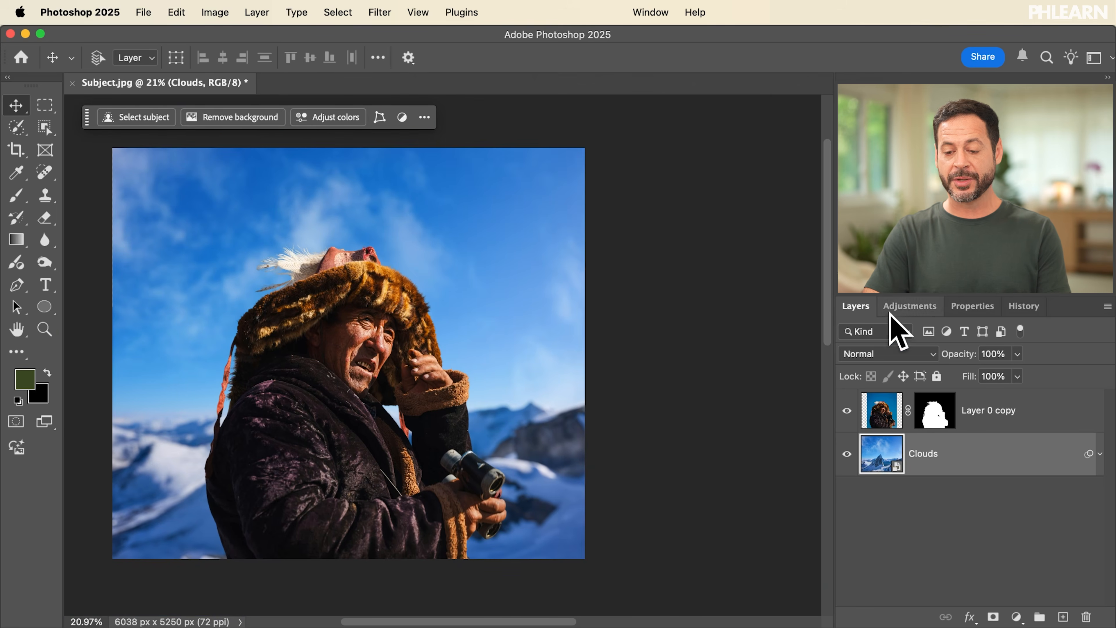
# Step: Dock the Adjustments and Properties panels in their own column beside the Layers panel, with Adjustments above Properties
pyautogui.moveTo(840, 302); pyautogui.dragTo(830, 169)
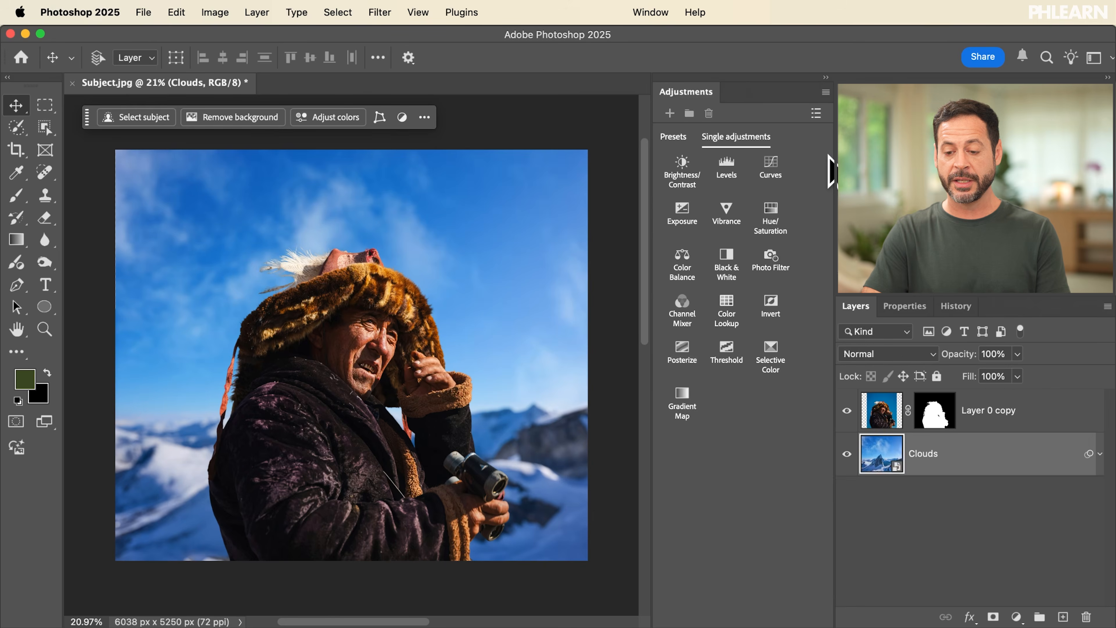
pyautogui.moveTo(874, 316); pyautogui.dragTo(746, 620)
pyautogui.moveTo(723, 357); pyautogui.dragTo(723, 339)
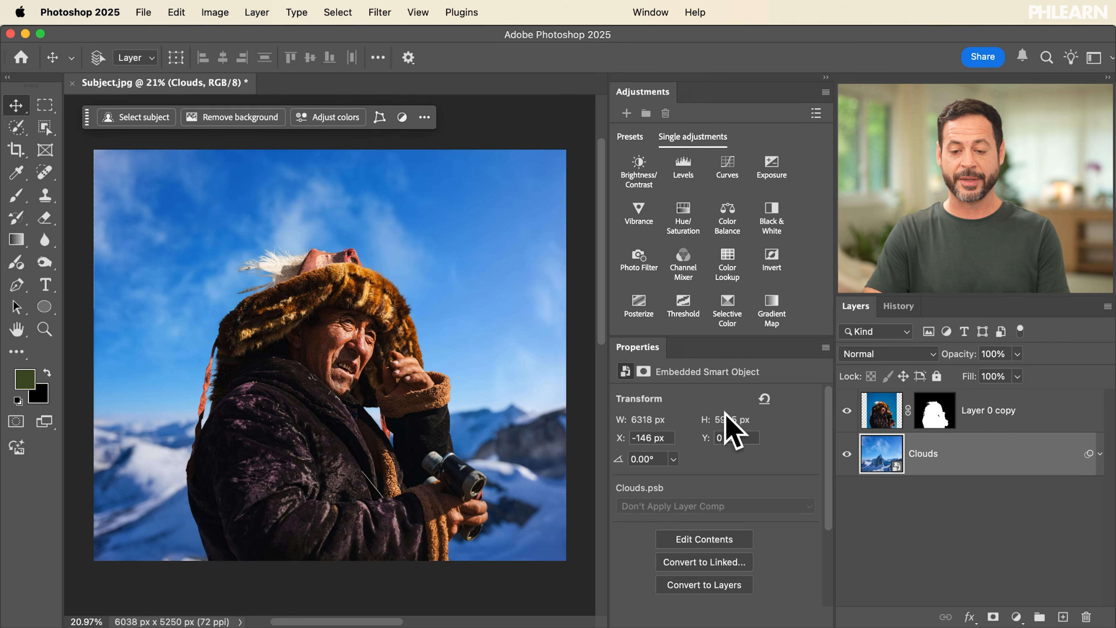
# Step: Add a Brightness/Contrast adjustment above Layer 0 copy with brightness 53 and contrast -20, comparing the image with and without it
pyautogui.click(1018, 412)
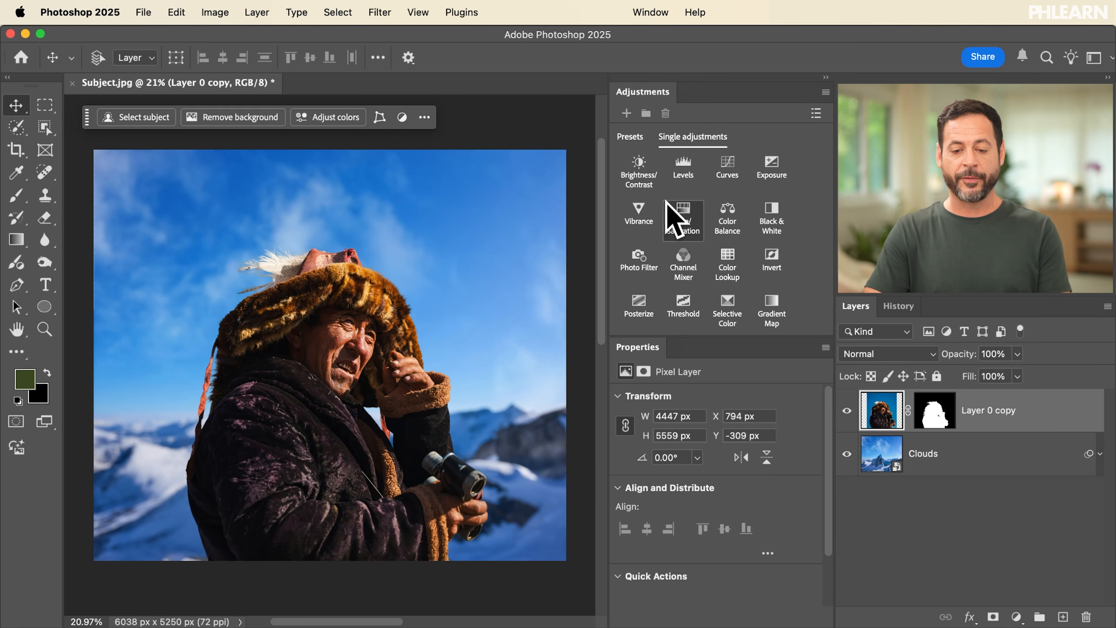
pyautogui.click(639, 171)
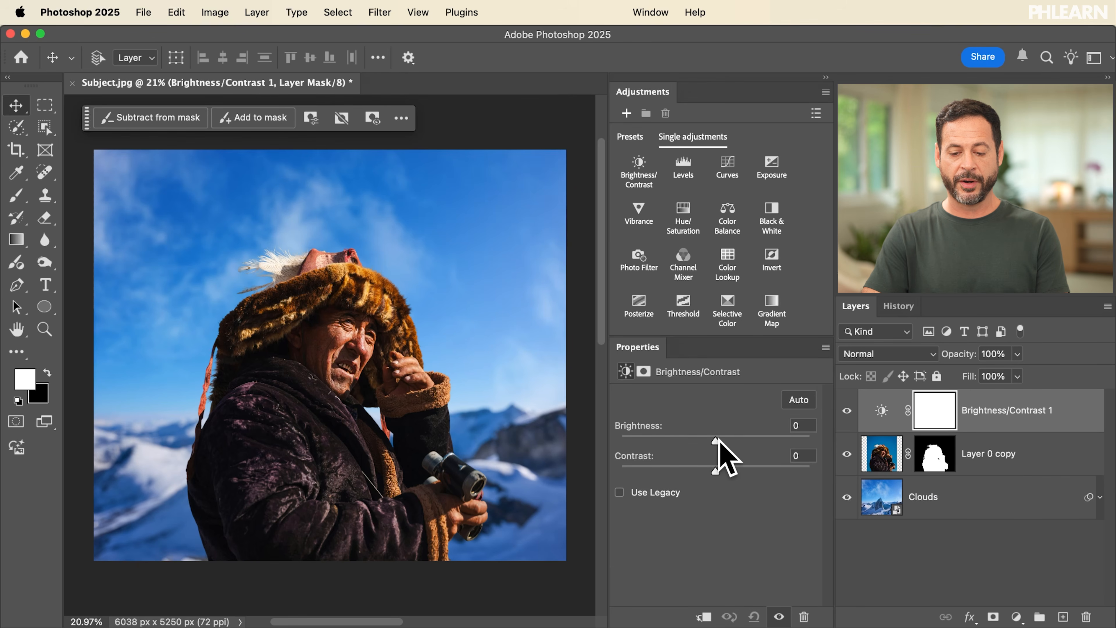
pyautogui.moveTo(718, 440); pyautogui.dragTo(730, 441)
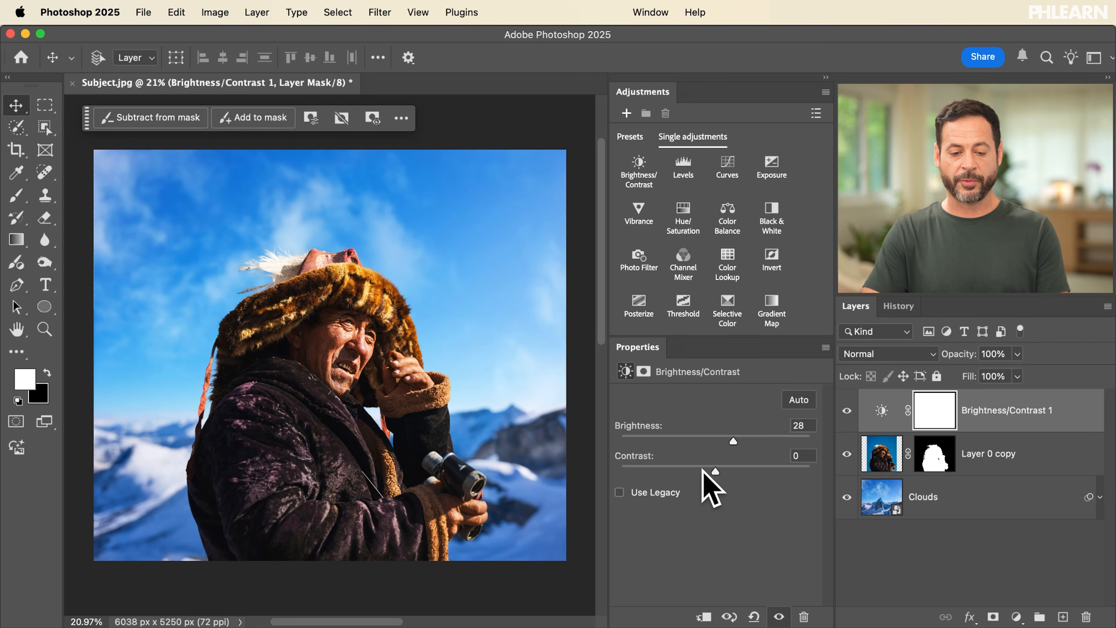
pyautogui.click(846, 410)
pyautogui.click(847, 411)
pyautogui.click(847, 411)
pyautogui.click(847, 411)
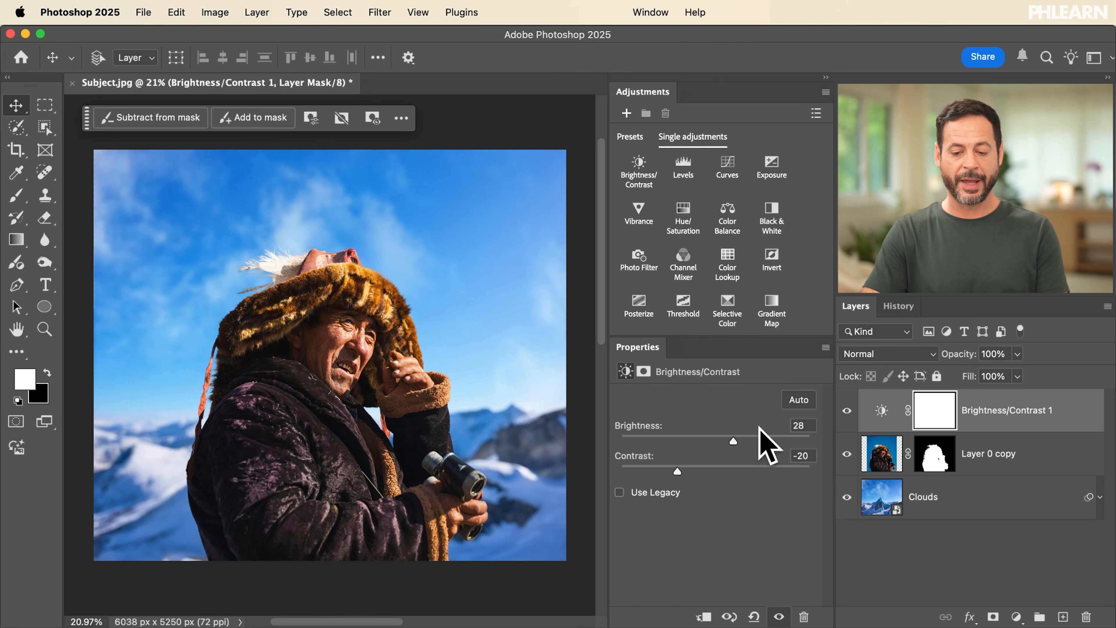
pyautogui.moveTo(731, 441); pyautogui.dragTo(747, 443)
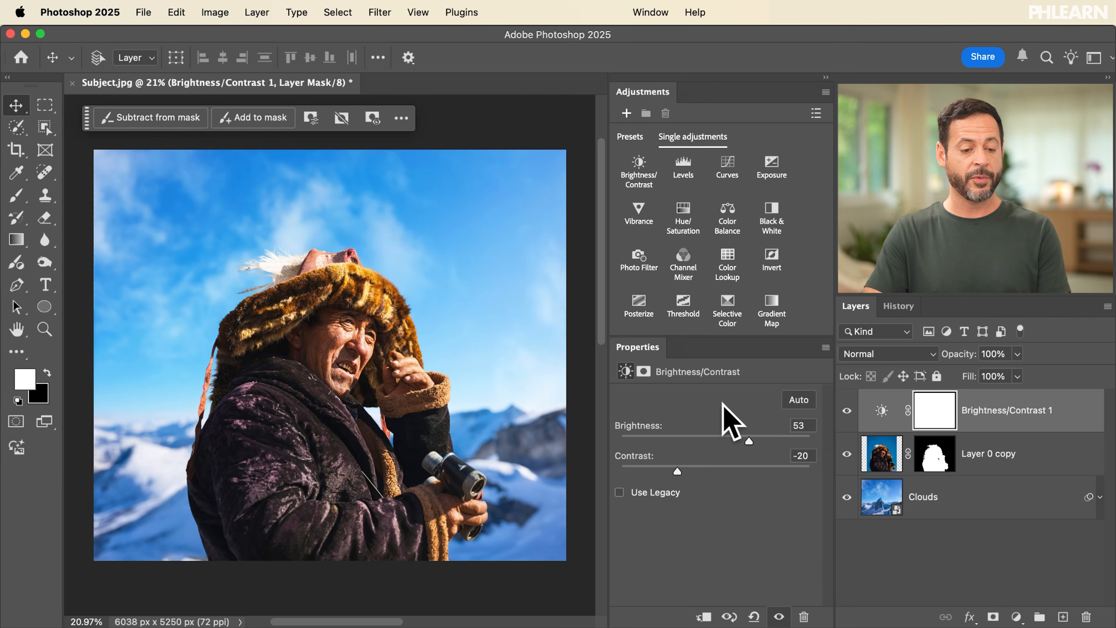
# Step: Apply a reversed black-to-white radial gradient to the Brightness/Contrast mask, from the man's face to just beyond the image's right edge
pyautogui.click(17, 242)
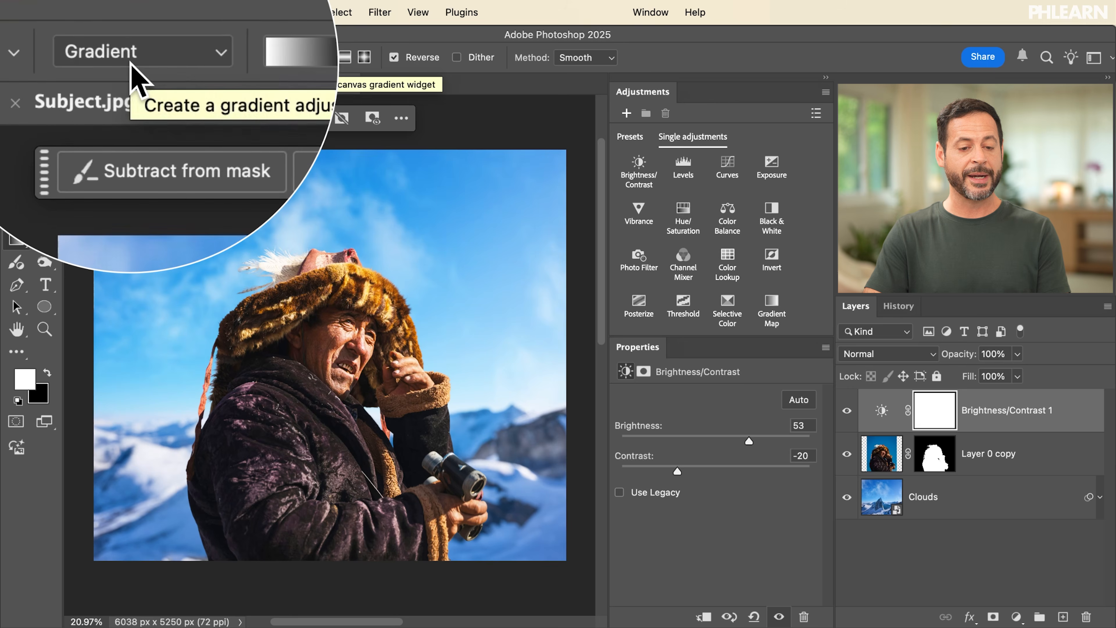
pyautogui.click(255, 58)
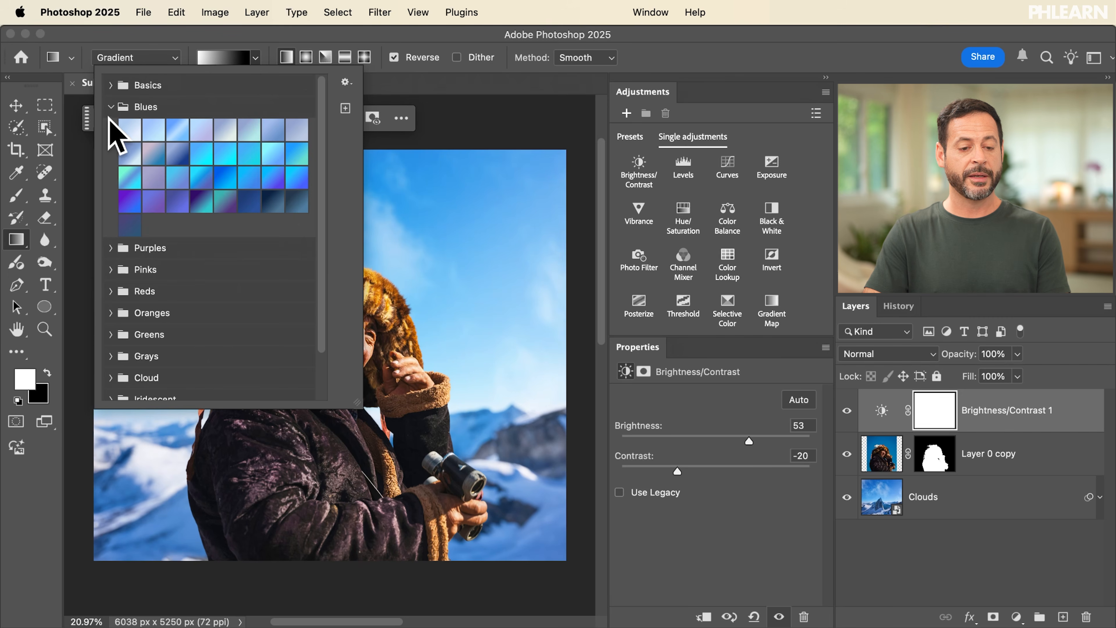
pyautogui.click(110, 107)
pyautogui.click(110, 85)
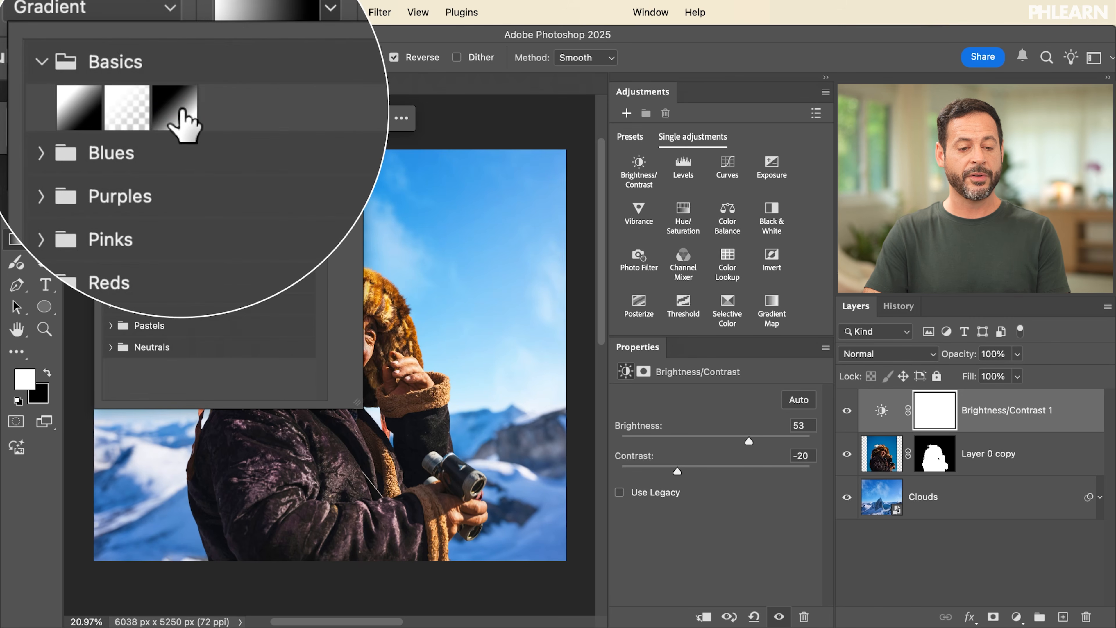
pyautogui.click(321, 30)
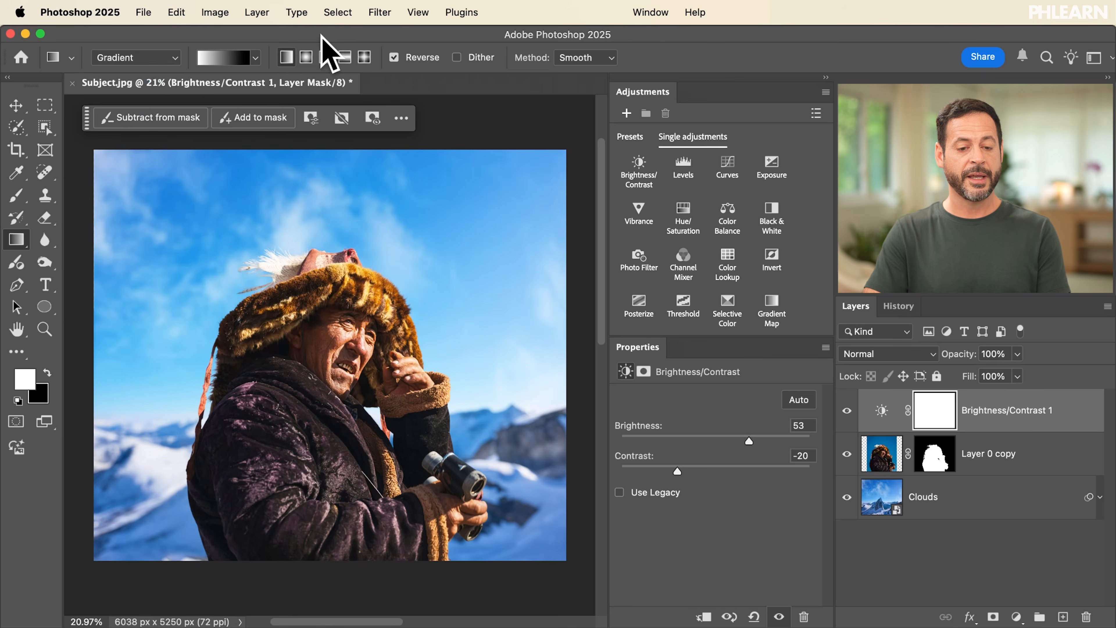
pyautogui.click(305, 60)
pyautogui.moveTo(335, 335); pyautogui.dragTo(580, 408)
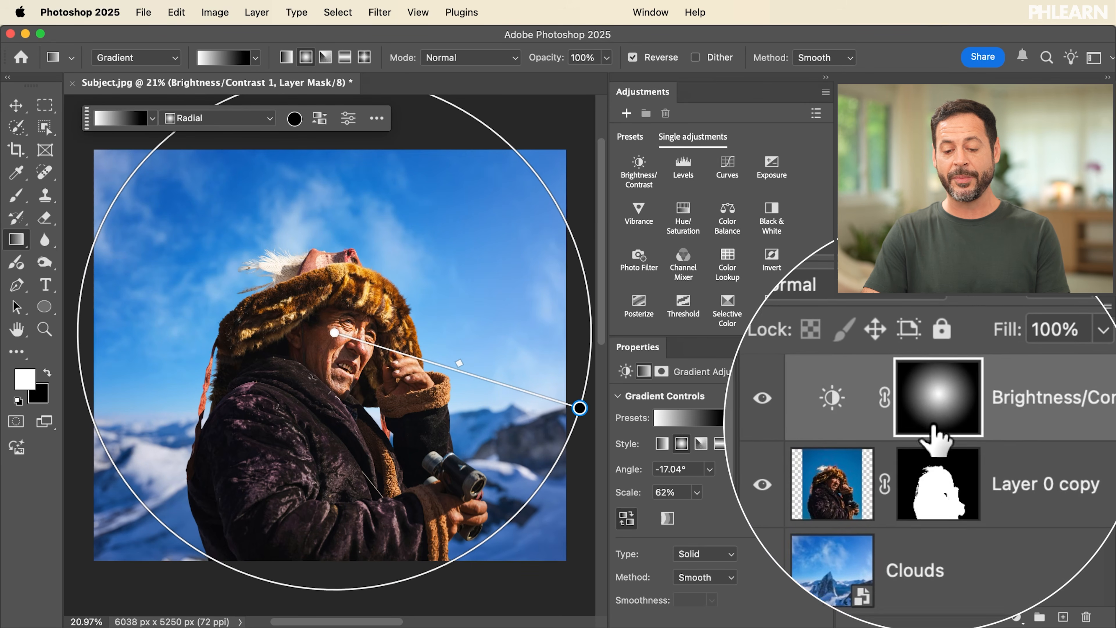
# Step: Compare the composite with and without the masked brightening by toggling the Brightness/Contrast 1 layer's visibility
pyautogui.click(847, 410)
pyautogui.click(847, 410)
pyautogui.click(847, 410)
pyautogui.click(846, 410)
pyautogui.click(846, 410)
pyautogui.click(846, 410)
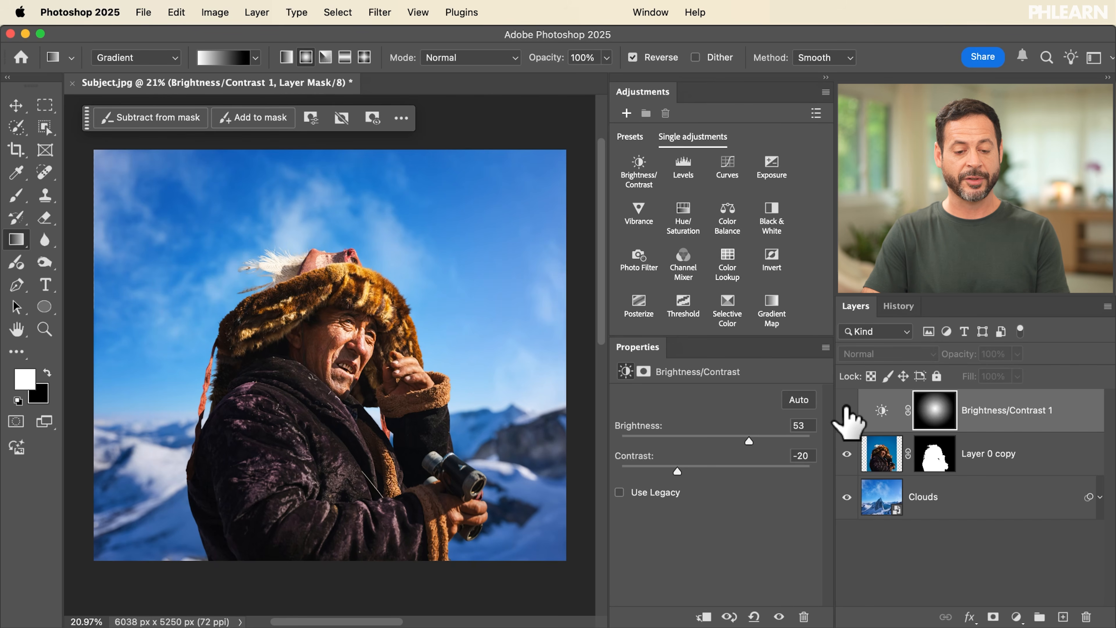
pyautogui.click(847, 410)
pyautogui.click(847, 410)
# Step: Redraw the radial gradient on the Brightness/Contrast 1 mask, centred on the man's face and extending beyond the image's right edge
pyautogui.click(942, 408)
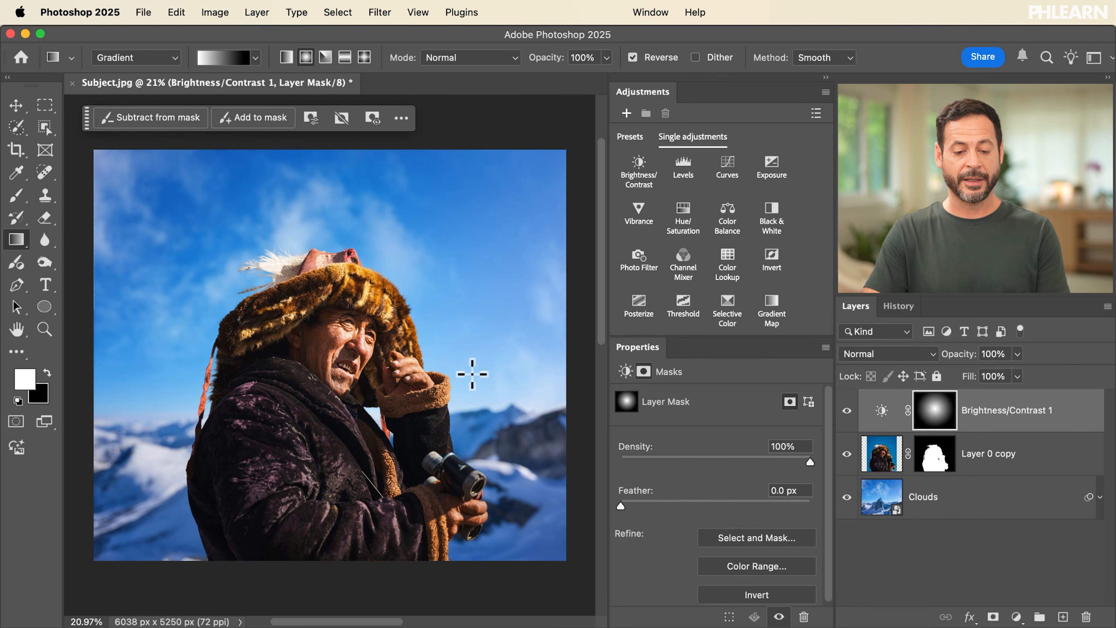
pyautogui.moveTo(360, 349); pyautogui.dragTo(502, 416)
pyautogui.moveTo(559, 450); pyautogui.dragTo(584, 457)
pyautogui.scroll(-2, 557, 463)
pyautogui.scroll(1, 558, 465)
pyautogui.hscroll(-3, 557, 464)
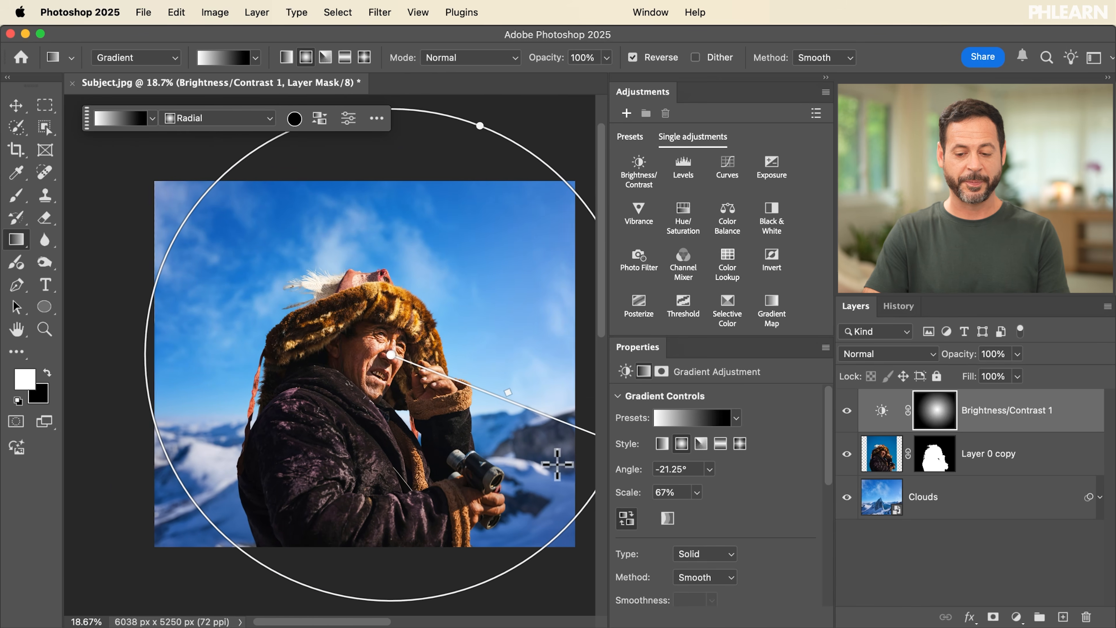
pyautogui.hscroll(1, 557, 464)
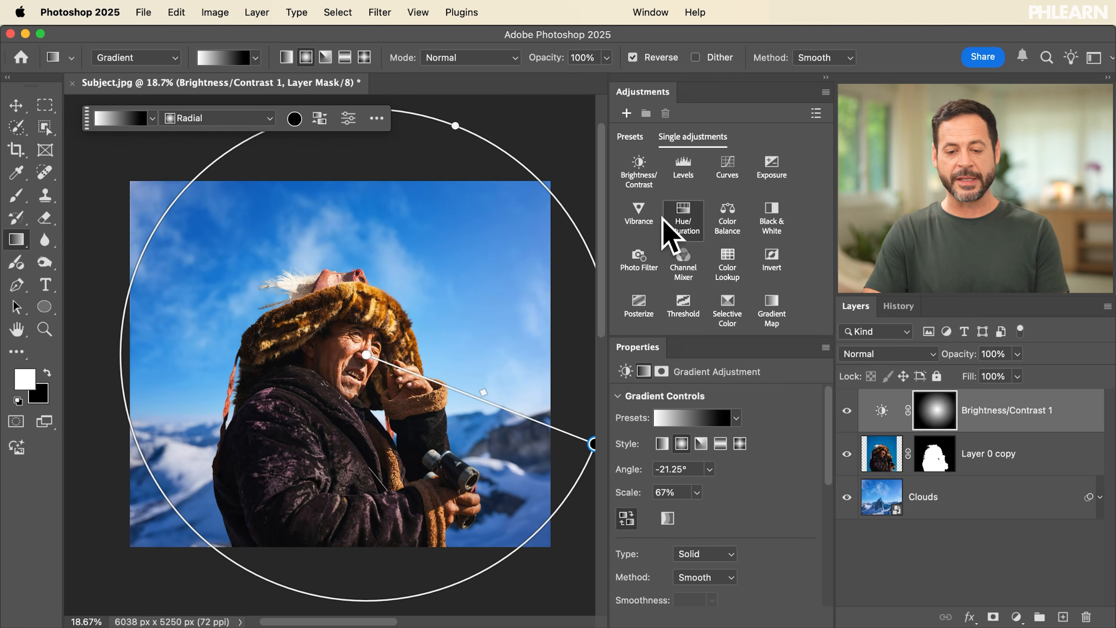
# Step: Add a second Brightness/Contrast layer with brightness -59 and contrast -24, masked by an unreversed black-to-white radial gradient centred on the man's face
pyautogui.click(636, 164)
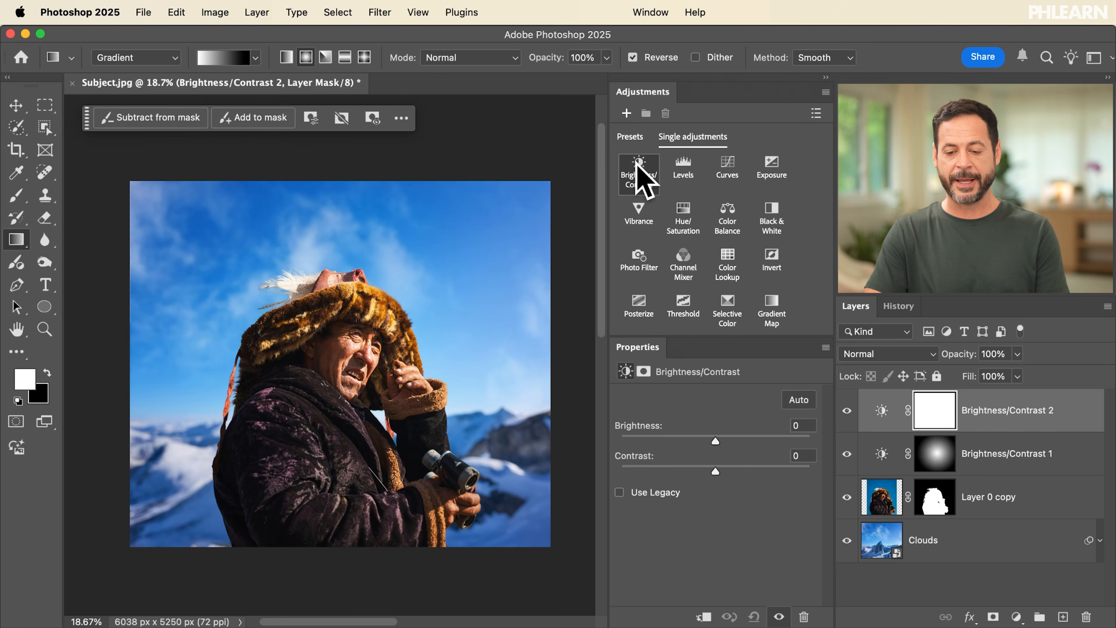
pyautogui.click(684, 436)
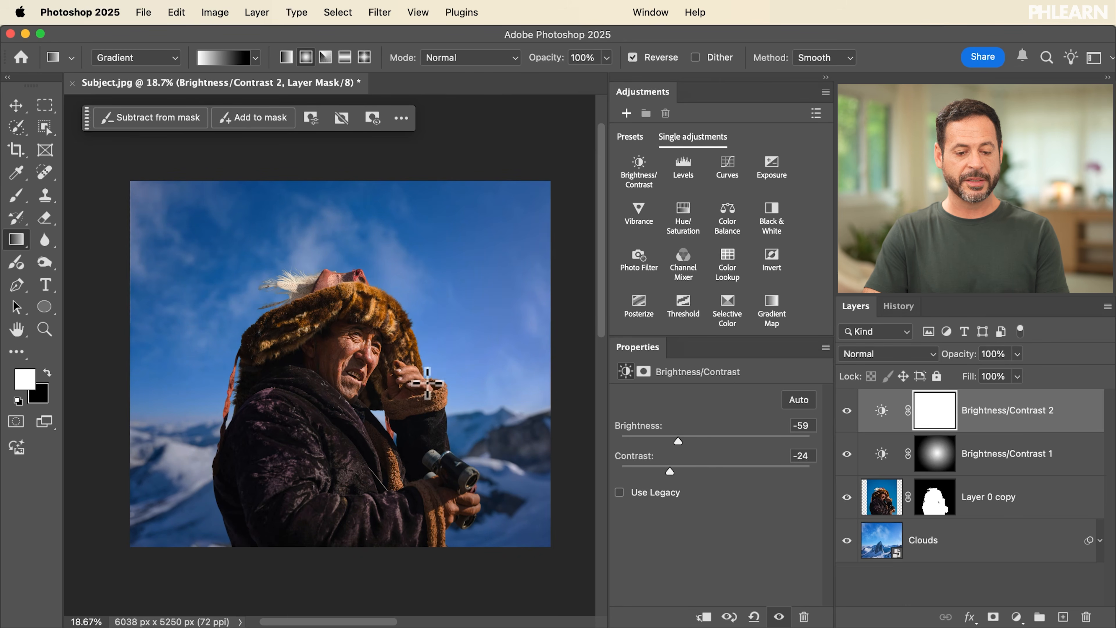
pyautogui.moveTo(342, 352); pyautogui.dragTo(572, 449)
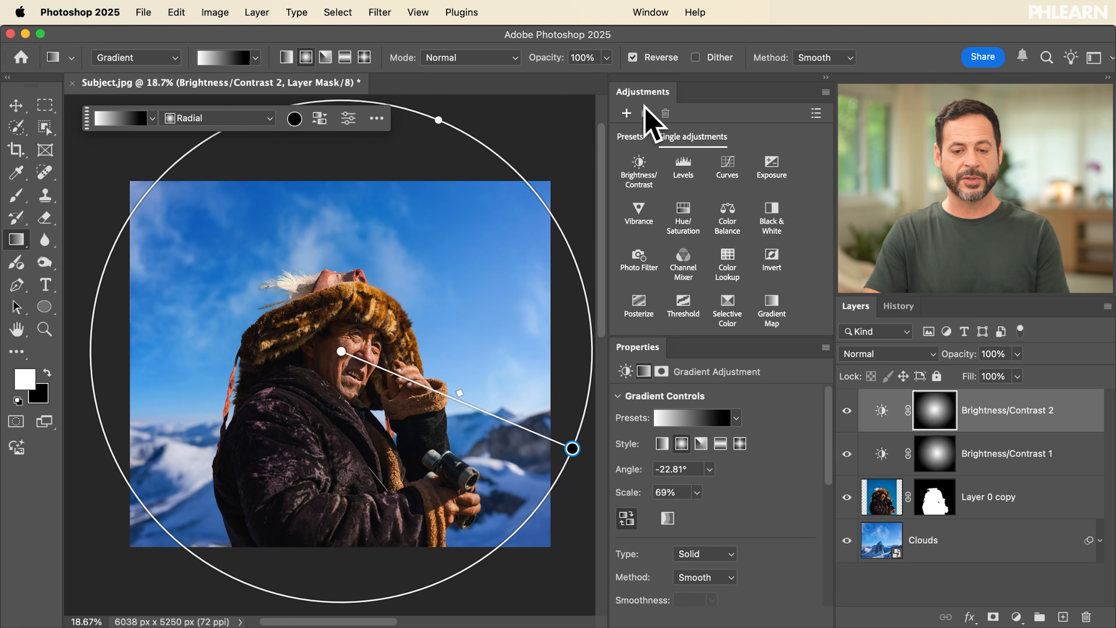
pyautogui.click(632, 57)
pyautogui.moveTo(341, 352)
pyautogui.mouseDown()
pyautogui.moveTo(342, 335)
pyautogui.moveTo(342, 374)
pyautogui.moveTo(345, 358)
pyautogui.mouseUp()
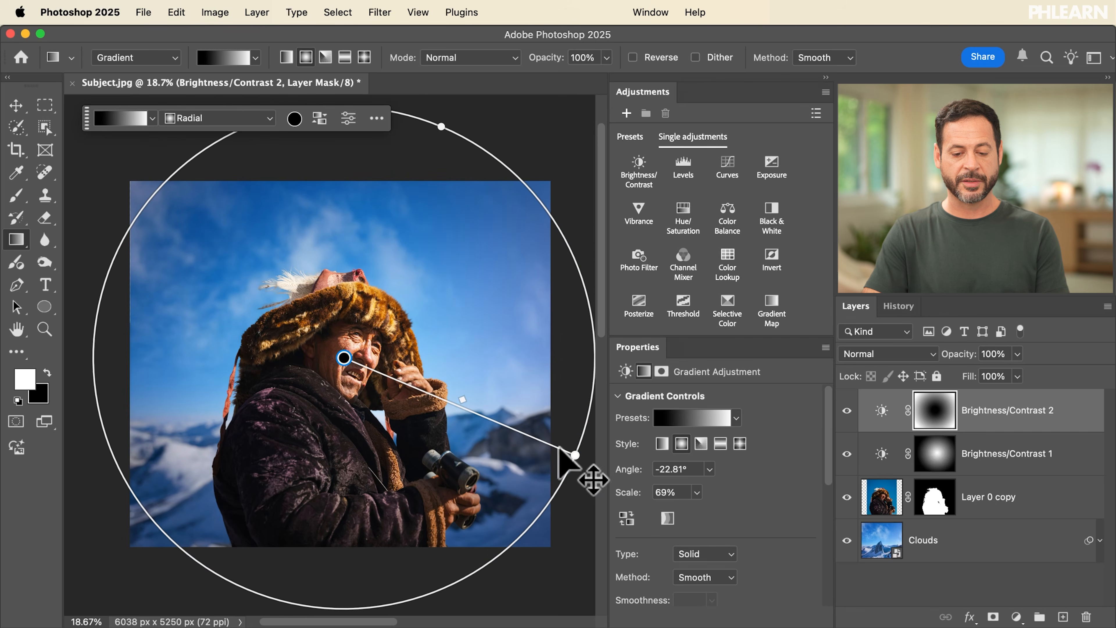
pyautogui.moveTo(575, 456); pyautogui.dragTo(591, 453)
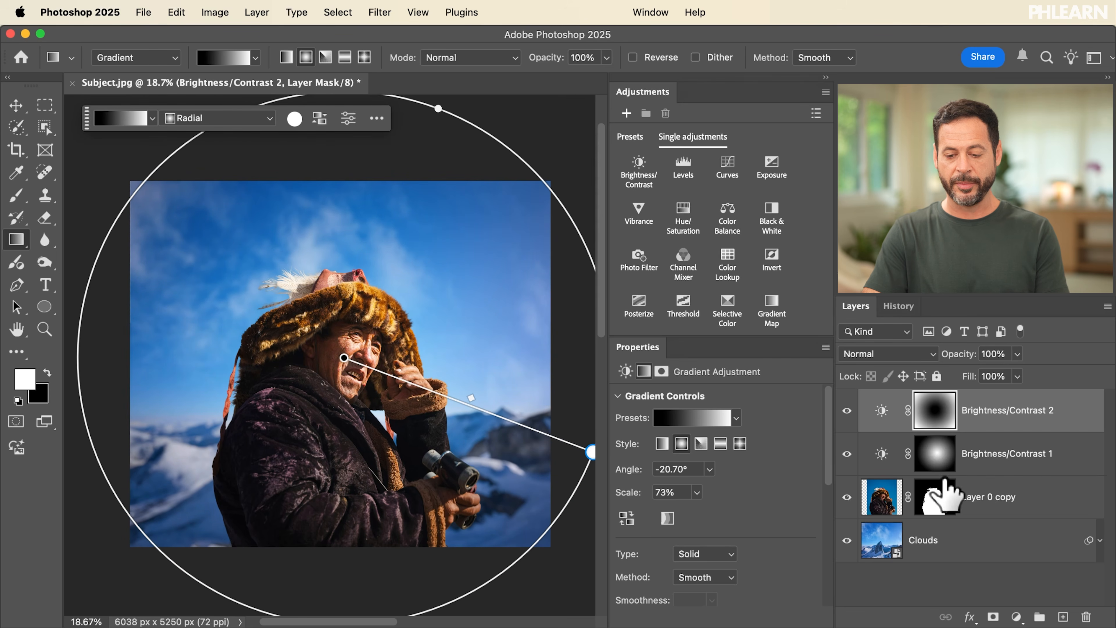
# Step: Toggle both Brightness/Contrast layers to compare the composite with and without the centre brightening and edge darkening
pyautogui.click(847, 452)
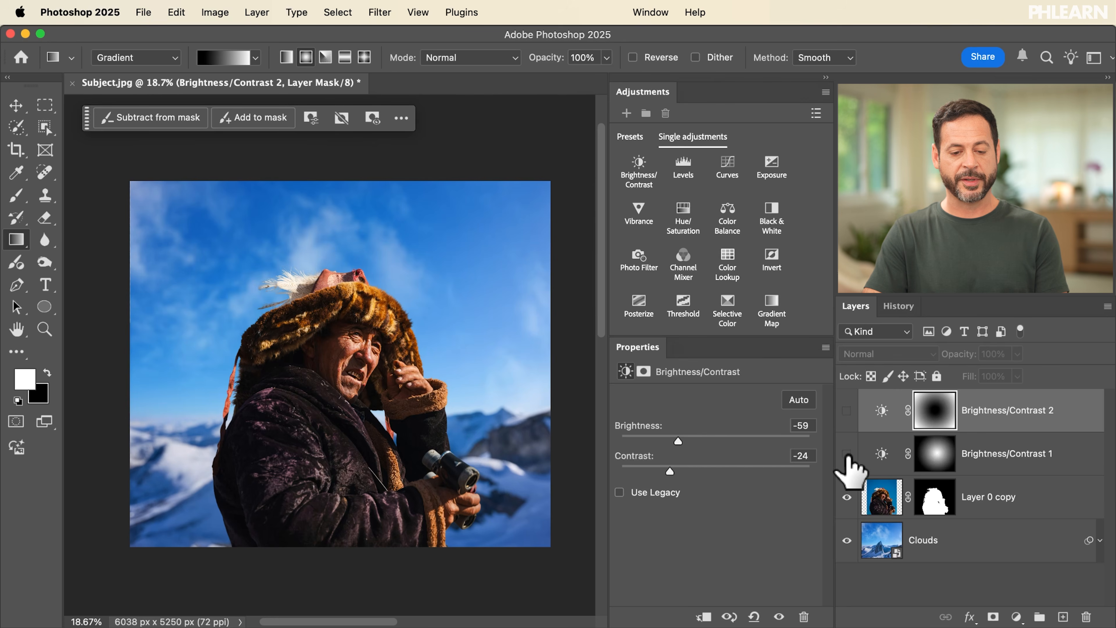
pyautogui.click(847, 454)
pyautogui.click(847, 411)
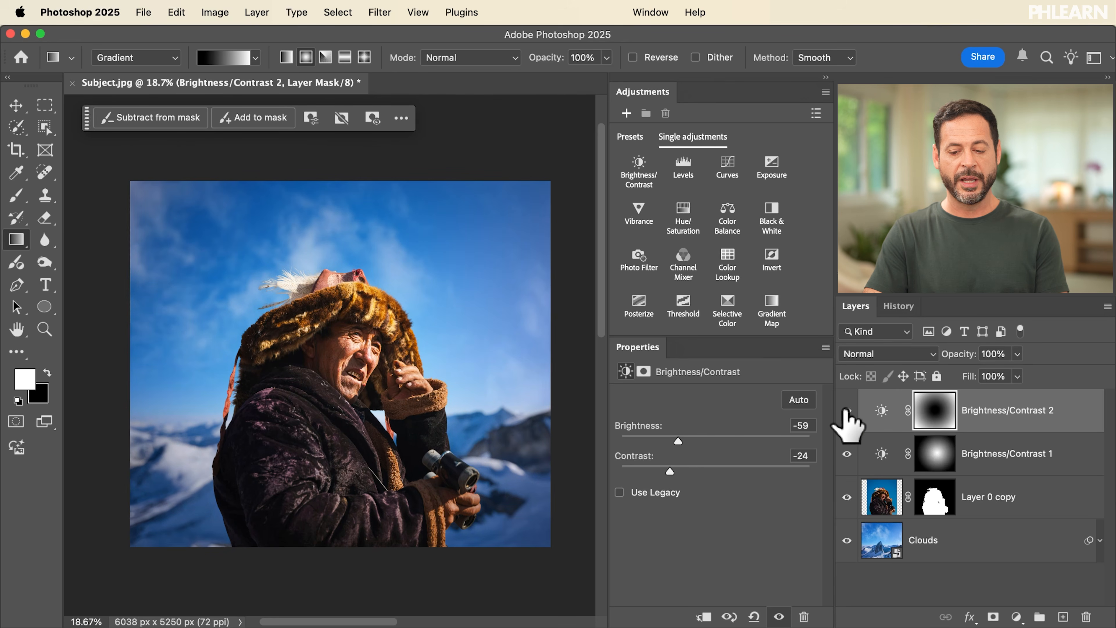
pyautogui.click(847, 453)
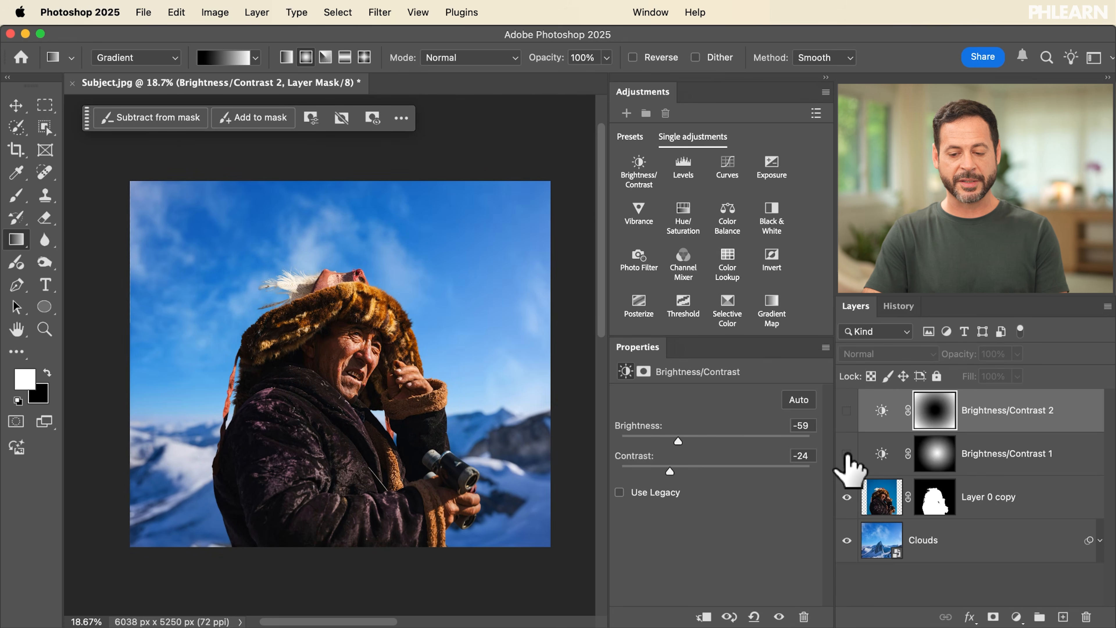
pyautogui.moveTo(848, 455); pyautogui.dragTo(847, 416)
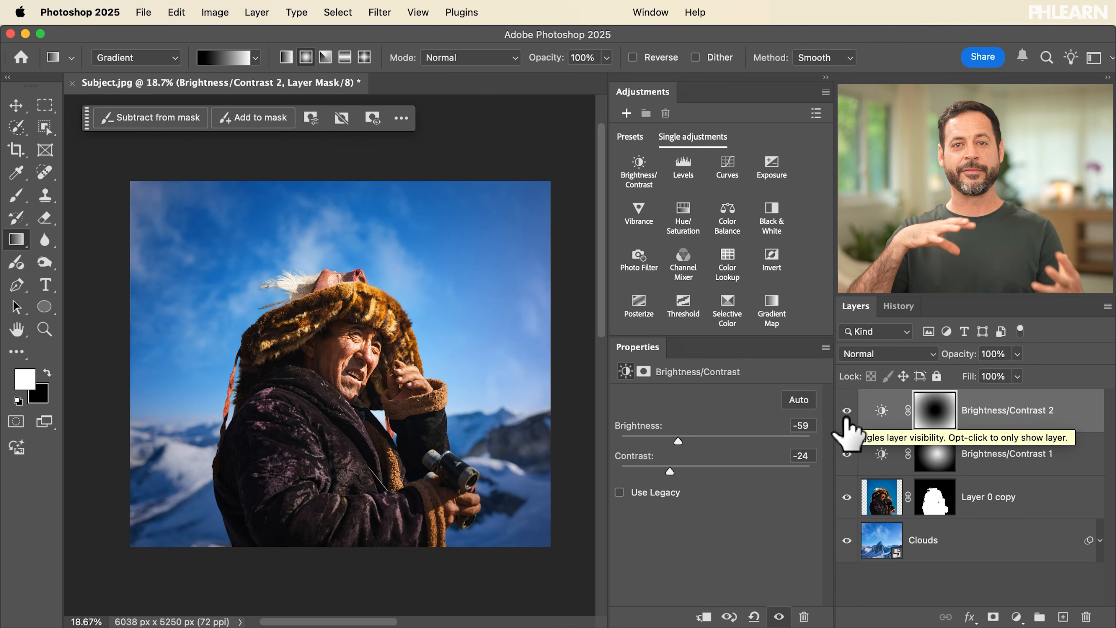
pyautogui.moveTo(848, 420)
pyautogui.mouseDown()
pyautogui.moveTo(850, 461)
pyautogui.moveTo(848, 423)
pyautogui.mouseUp()
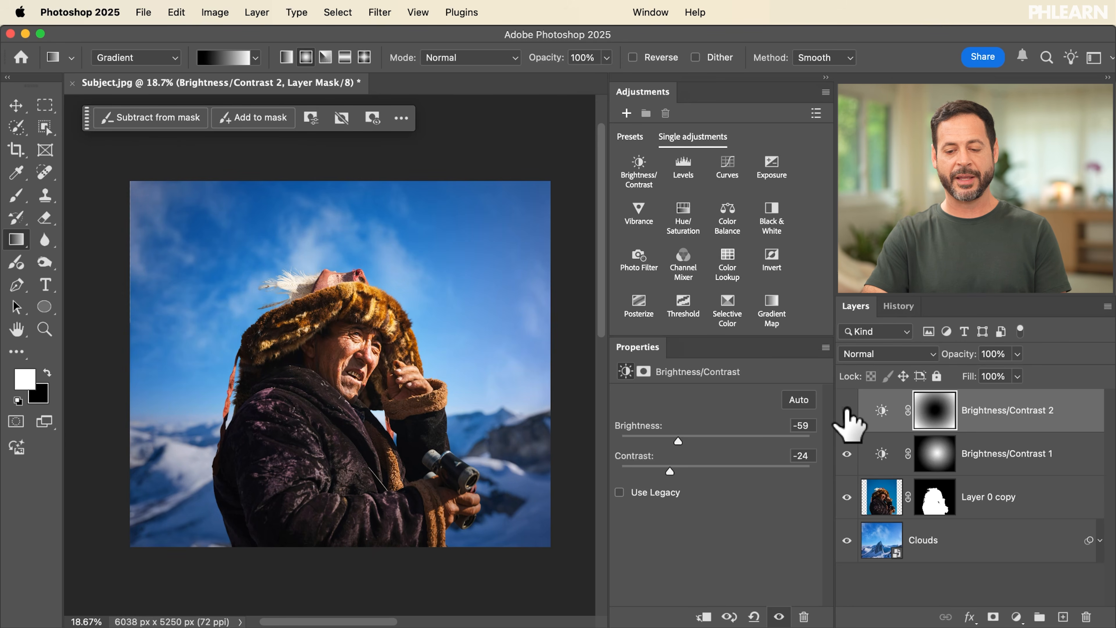
# Step: Recheck the darkened edges by toggling the Brightness/Contrast layers' visibility, leaving both layers shown
pyautogui.click(850, 457)
pyautogui.click(849, 423)
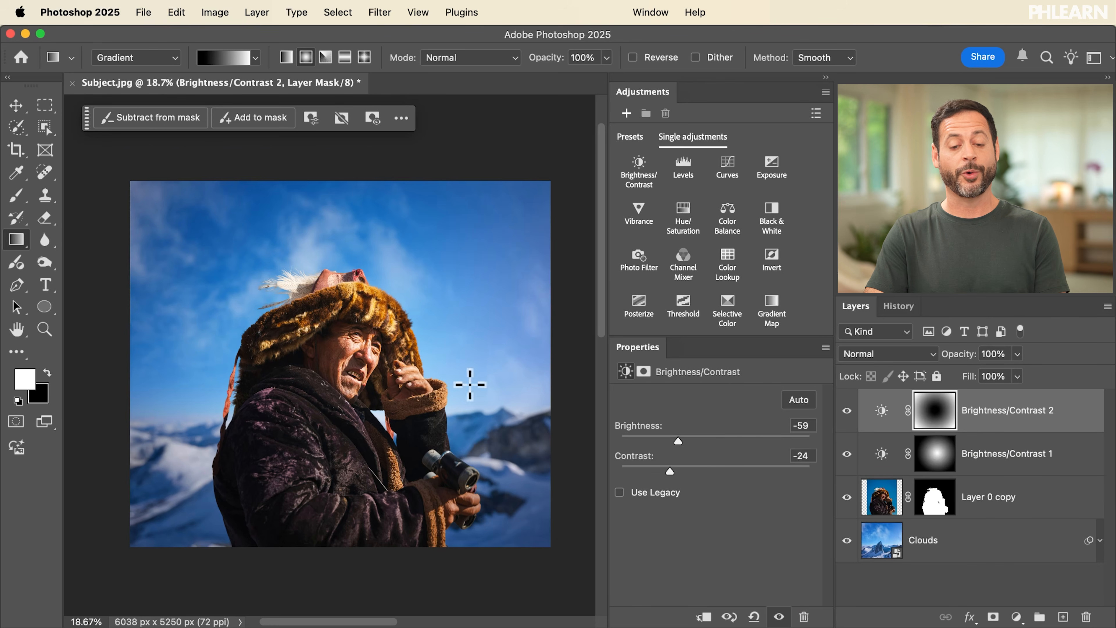
pyautogui.scroll(2, 387, 371)
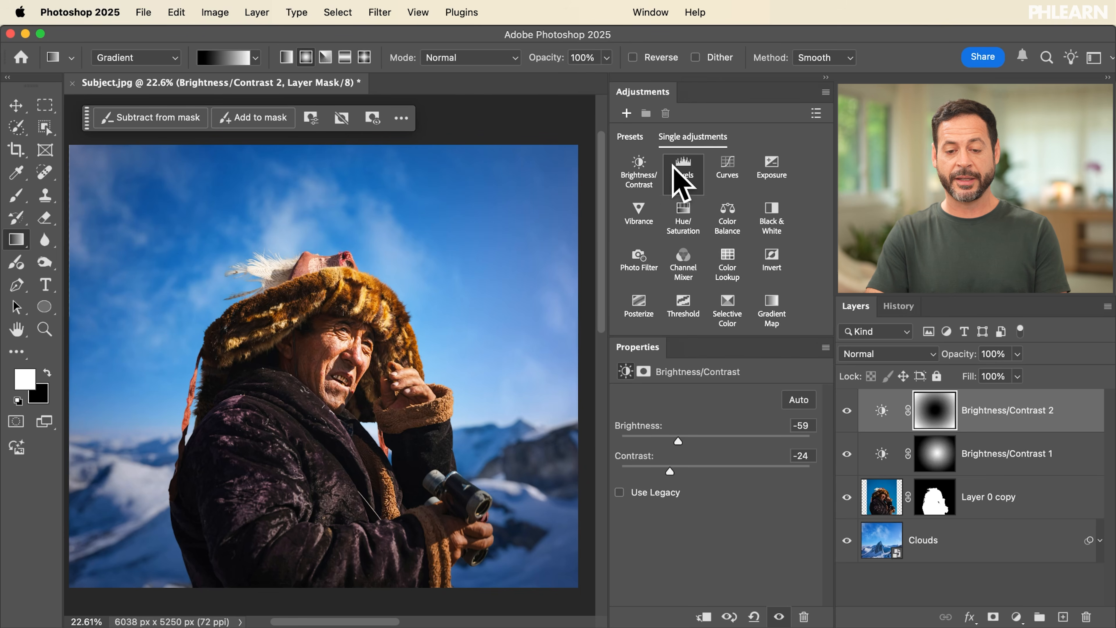
# Step: Add a Gradient Map adjustment layer above the others with a cyan-to-purple preset from the Blues group and Reverse enabled
pyautogui.click(775, 307)
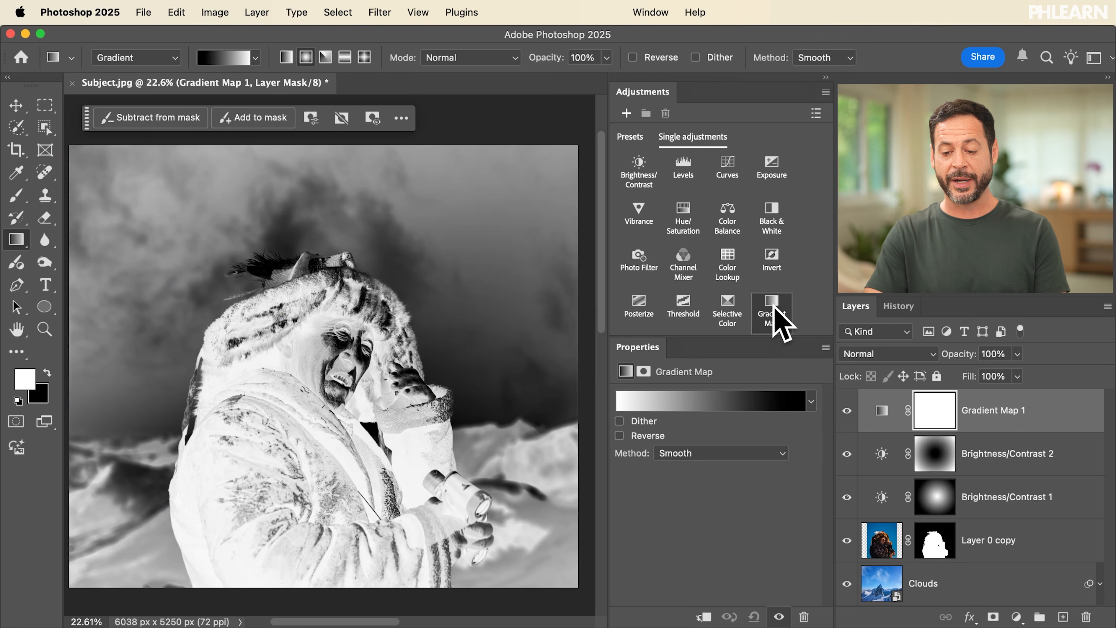
pyautogui.click(812, 401)
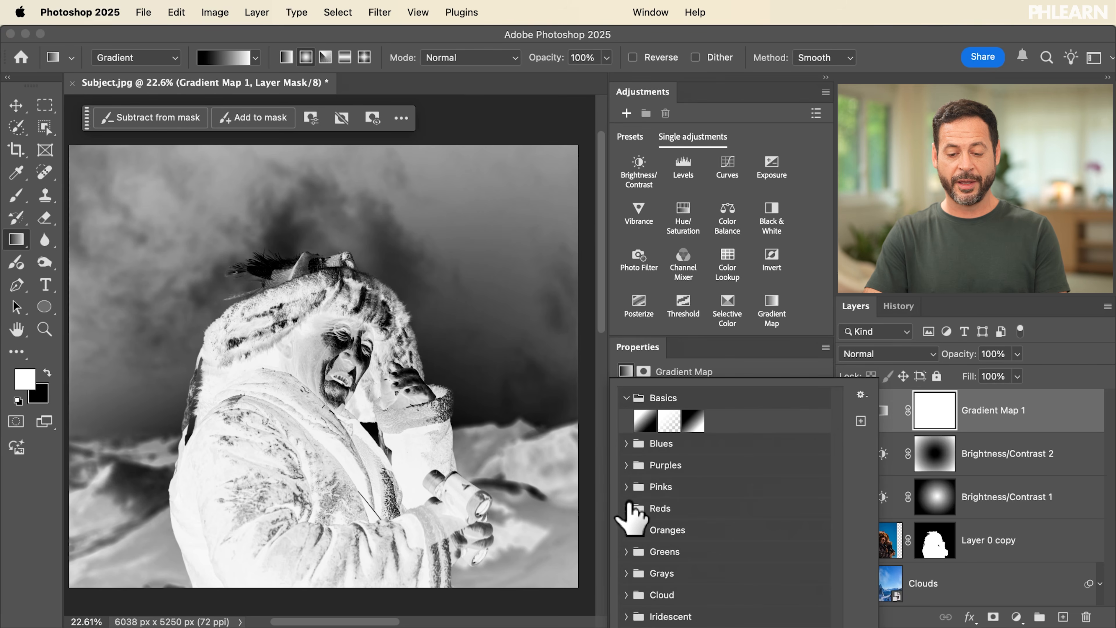
pyautogui.click(627, 445)
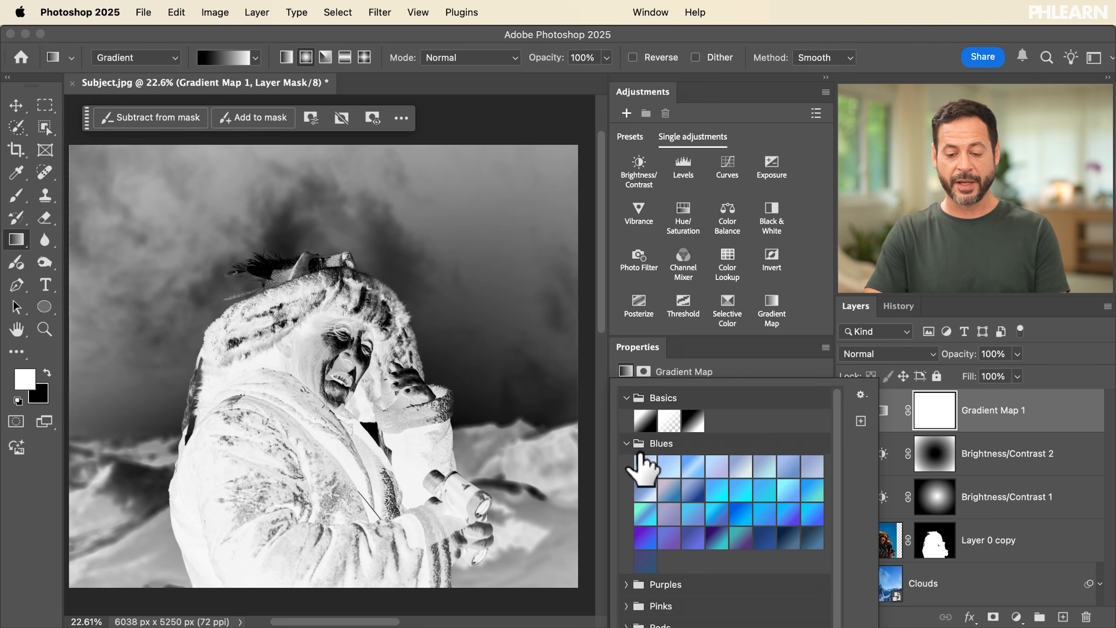
pyautogui.click(718, 513)
pyautogui.click(764, 373)
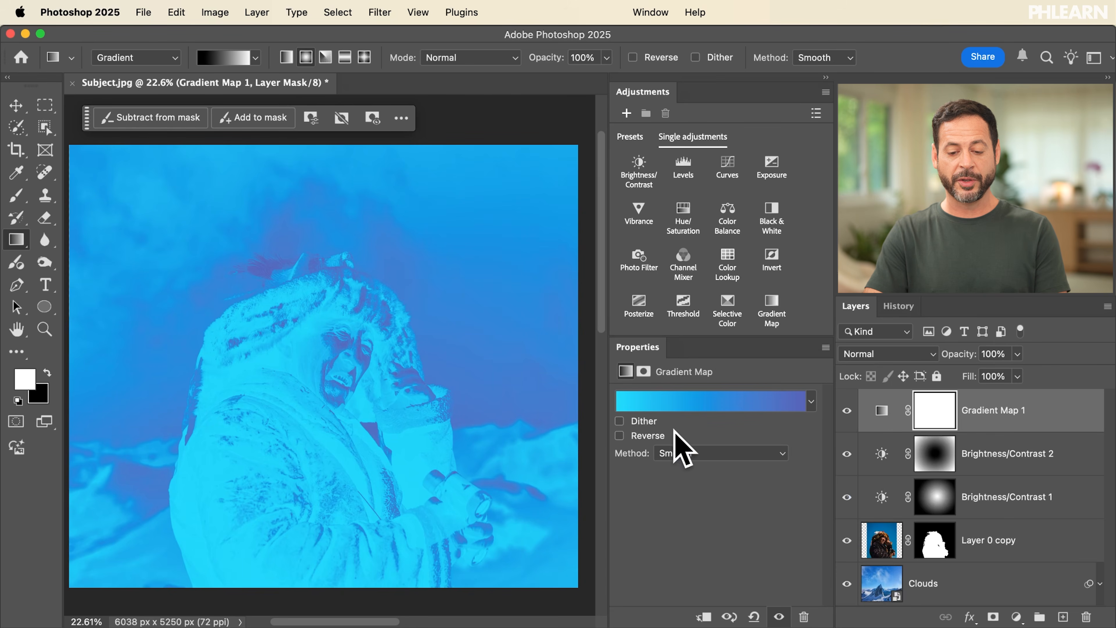
pyautogui.click(619, 435)
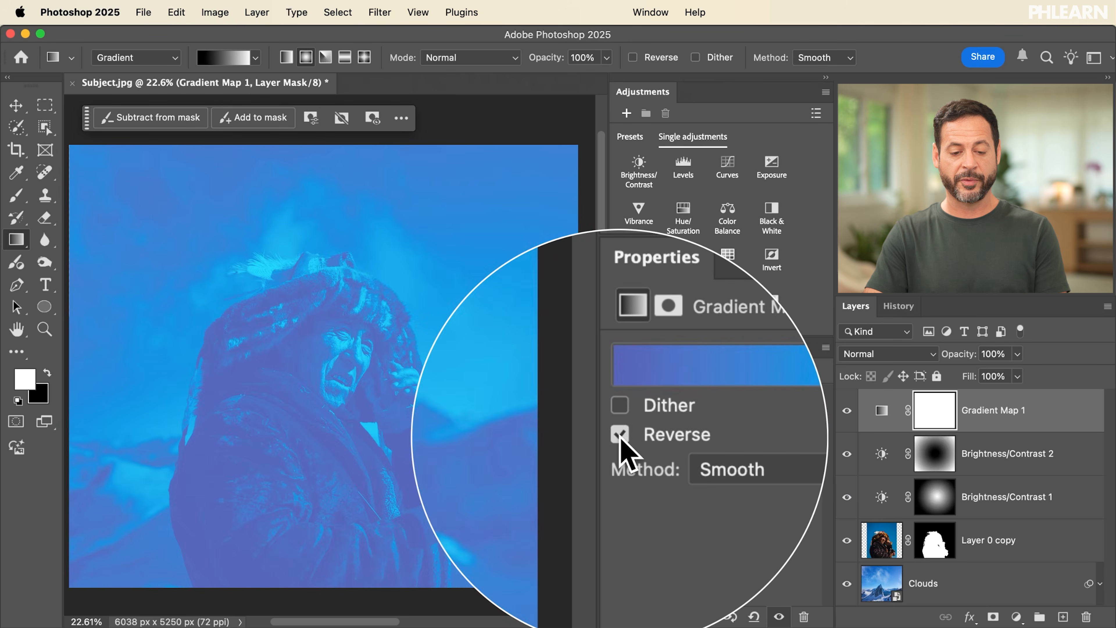
pyautogui.click(620, 435)
pyautogui.click(620, 435)
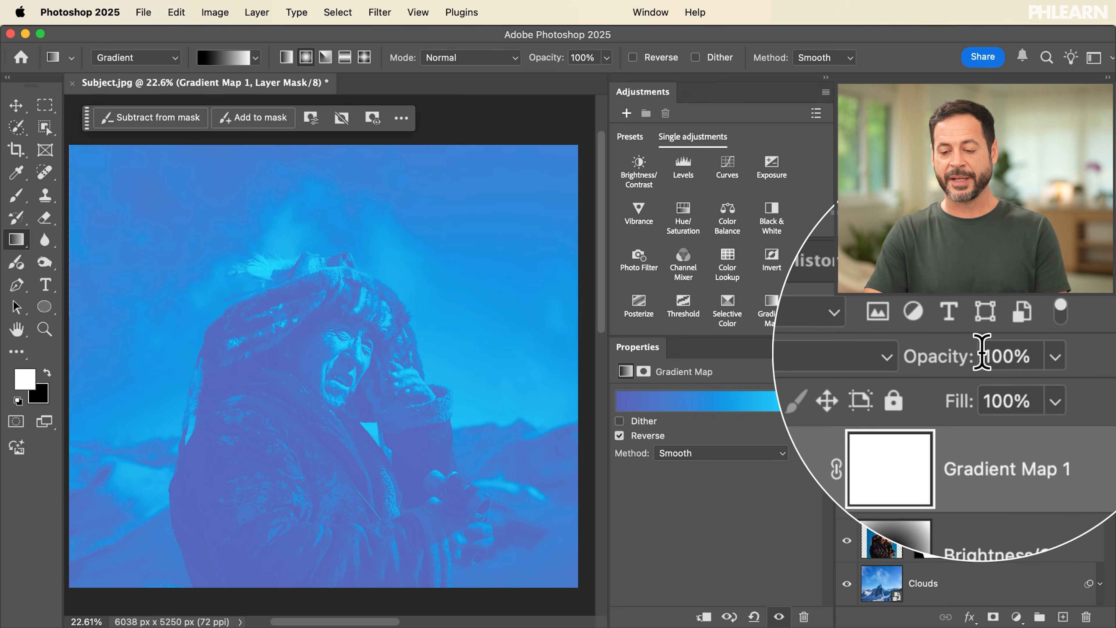
# Step: Lower the Gradient Map 1 layer's opacity to 10% and toggle its visibility to compare the colour tint
pyautogui.moveTo(966, 355); pyautogui.dragTo(912, 355)
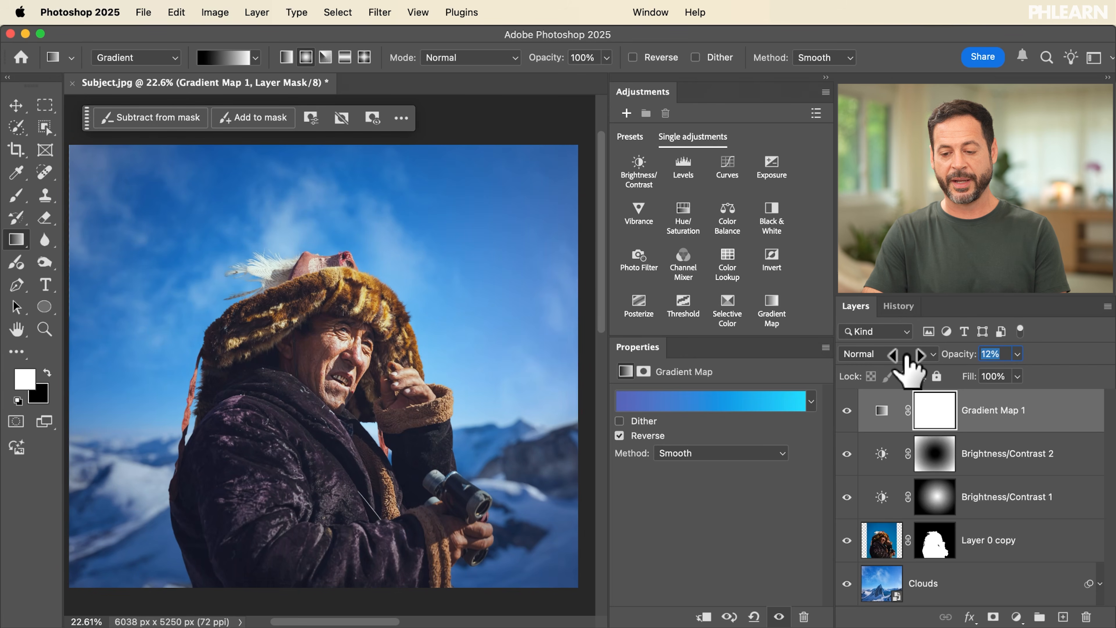
pyautogui.click(847, 410)
pyautogui.click(847, 411)
pyautogui.click(847, 410)
pyautogui.click(847, 410)
pyautogui.click(847, 410)
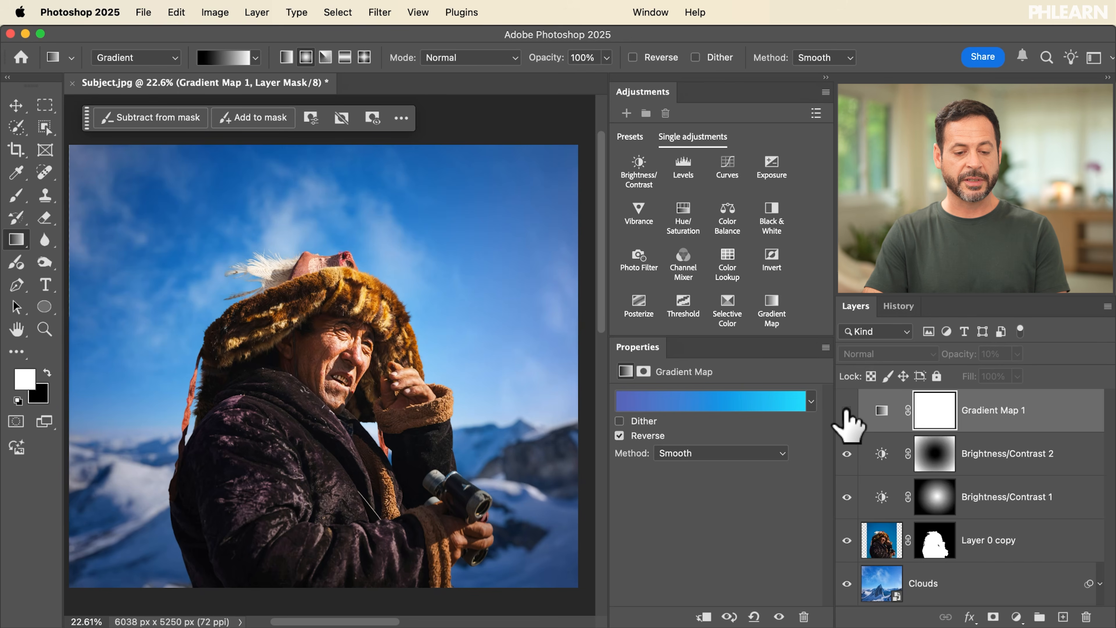
pyautogui.click(846, 410)
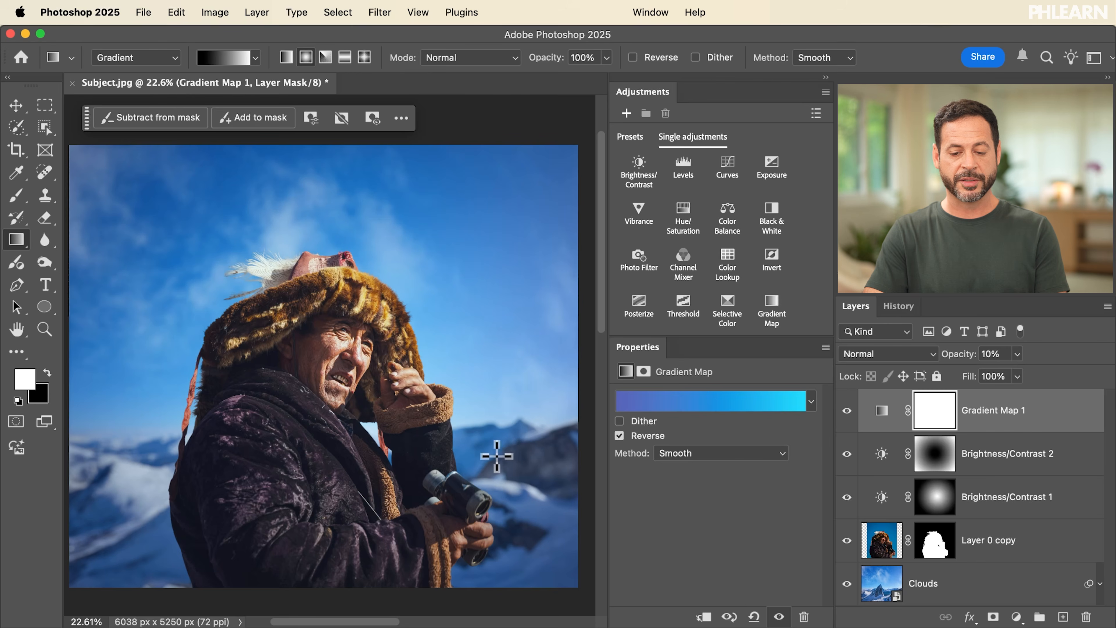
# Step: Try several Blues presets on the Gradient Map and settle on the muted lavender-purple gradient
pyautogui.click(810, 402)
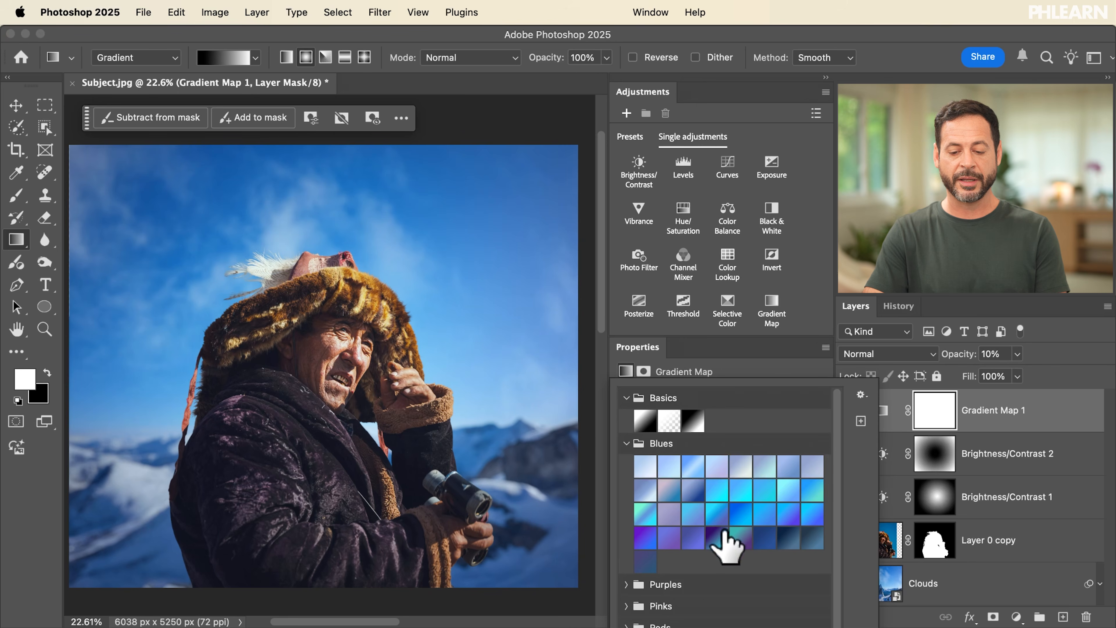
pyautogui.click(741, 536)
pyautogui.click(768, 537)
pyautogui.click(802, 537)
pyautogui.click(715, 537)
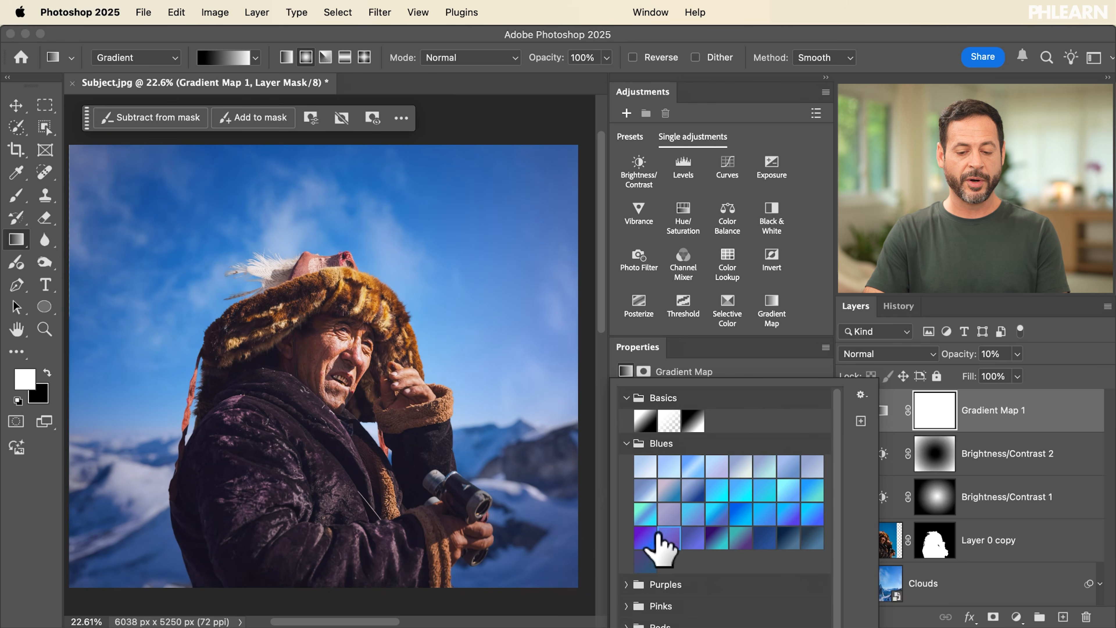
pyautogui.click(650, 519)
pyautogui.click(653, 534)
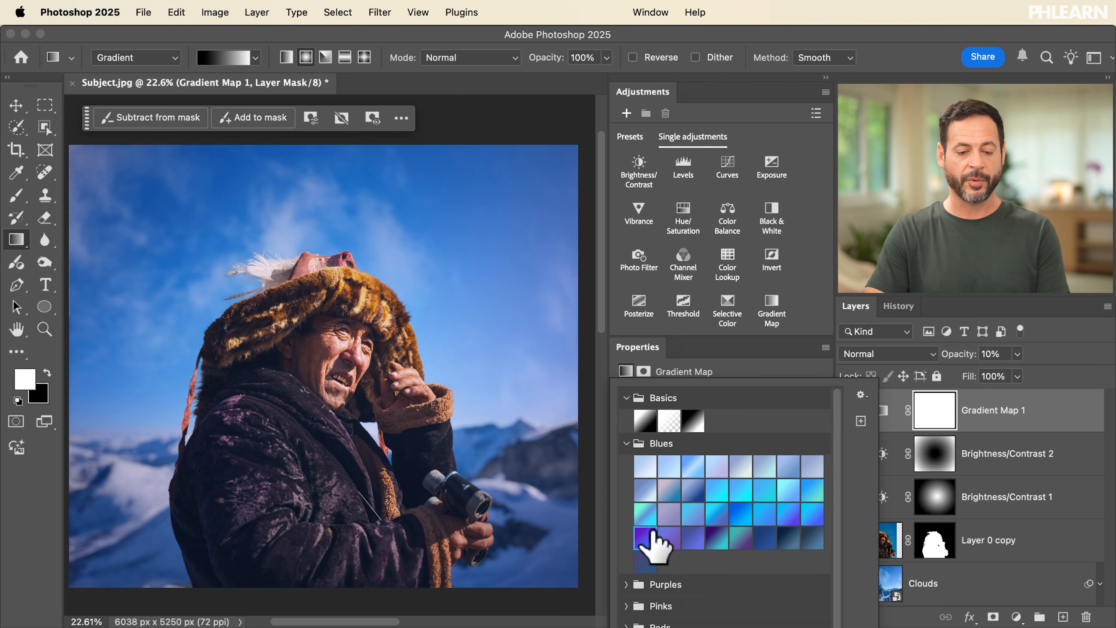
pyautogui.click(648, 518)
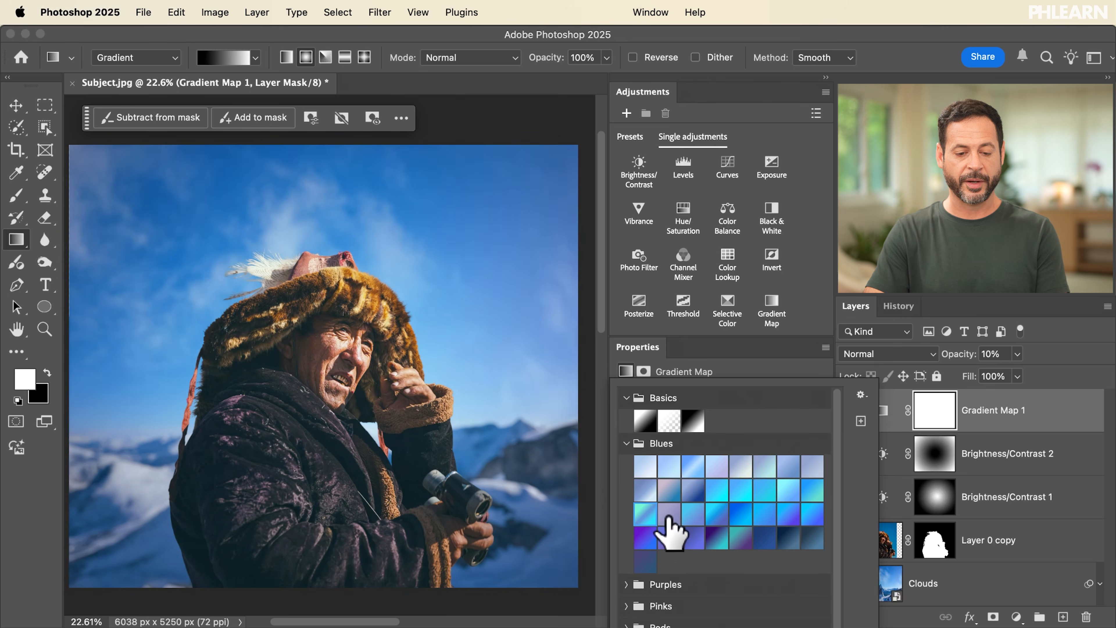
pyautogui.click(666, 518)
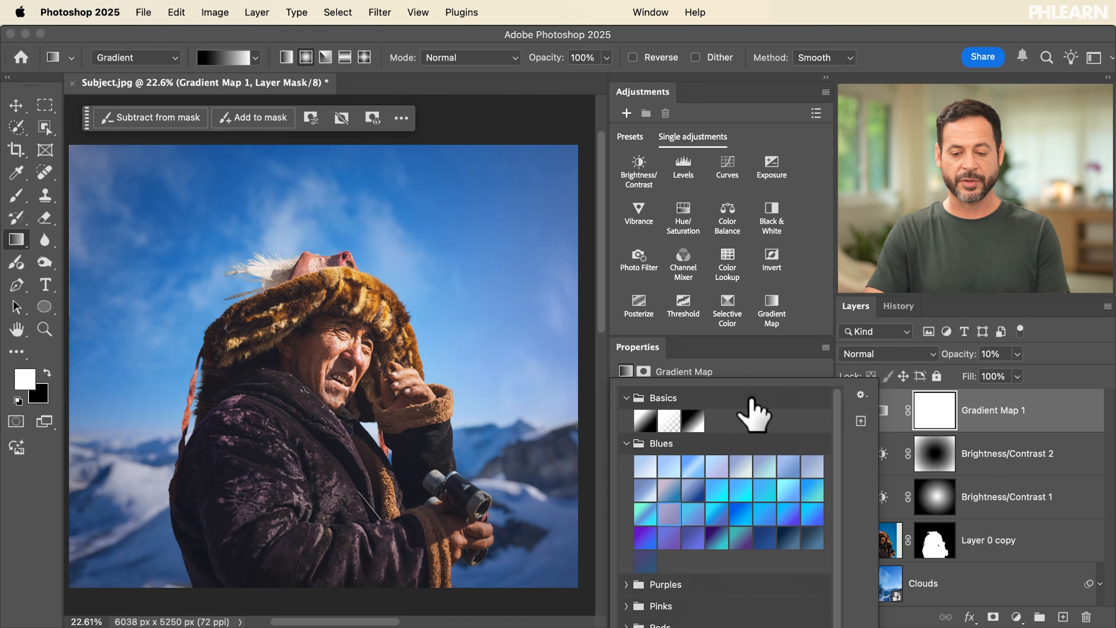
pyautogui.click(768, 357)
# Step: Compare the composite with and without the lavender tint by toggling the Gradient Map 1 layer's visibility
pyautogui.click(847, 411)
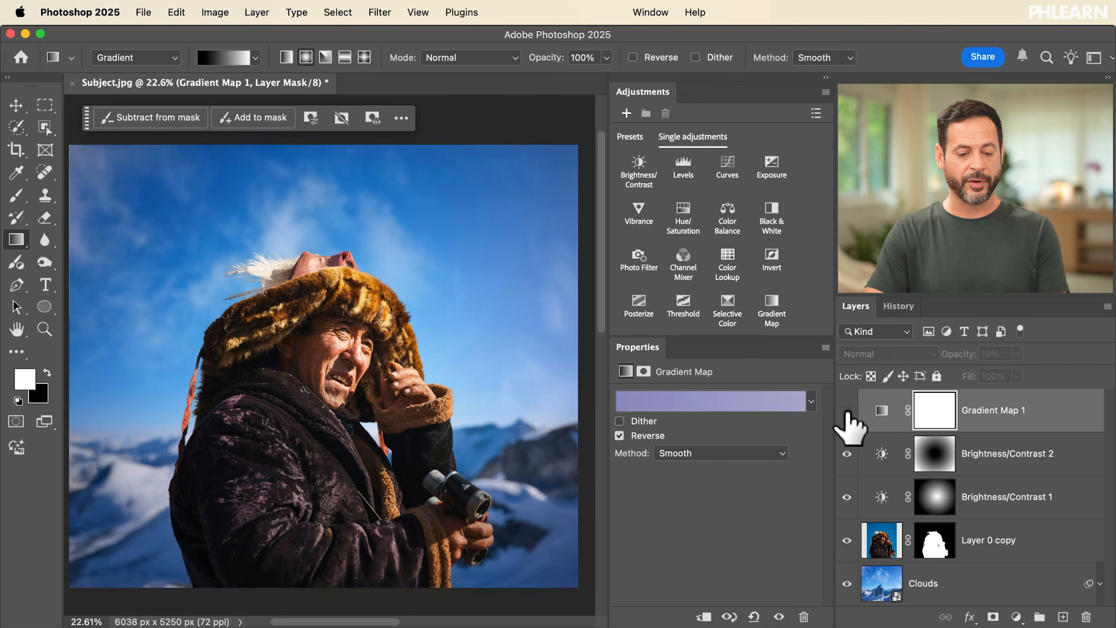
pyautogui.click(847, 411)
pyautogui.click(847, 411)
pyautogui.click(847, 410)
pyautogui.click(847, 410)
pyautogui.click(847, 411)
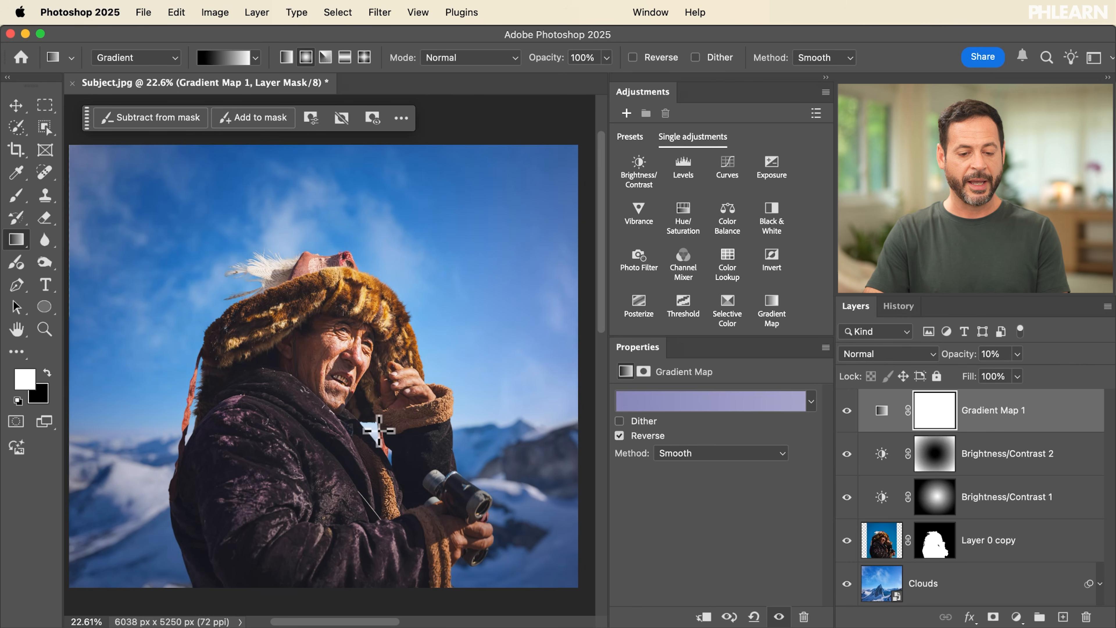
# Step: Examine the cutout edges up close around the feathers, hat, sleeve, hand and binoculars, and return to the full composite
pyautogui.scroll(5, 379, 430)
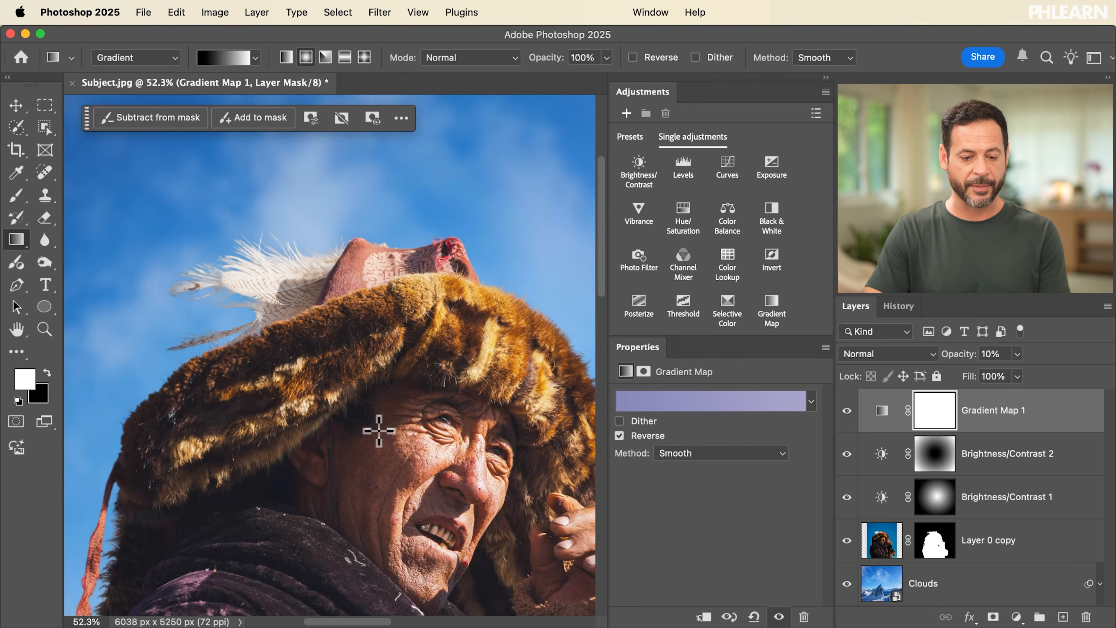
pyautogui.scroll(4, 379, 431)
pyautogui.scroll(4, 379, 432)
pyautogui.hscroll(-3, 379, 433)
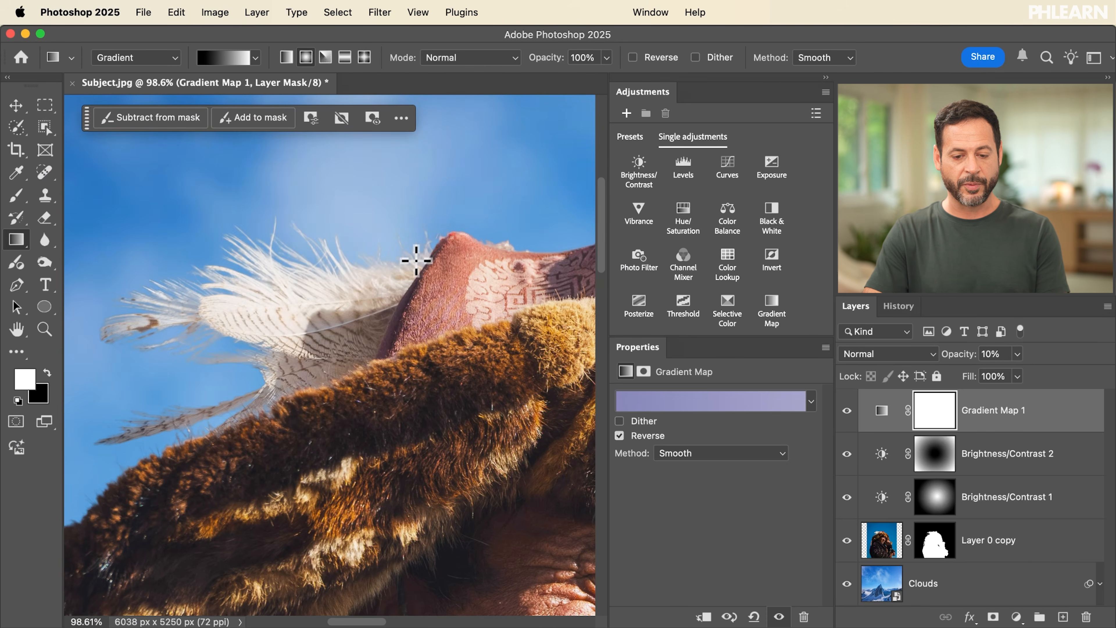
pyautogui.scroll(-15, 417, 261)
pyautogui.hscroll(3, 417, 257)
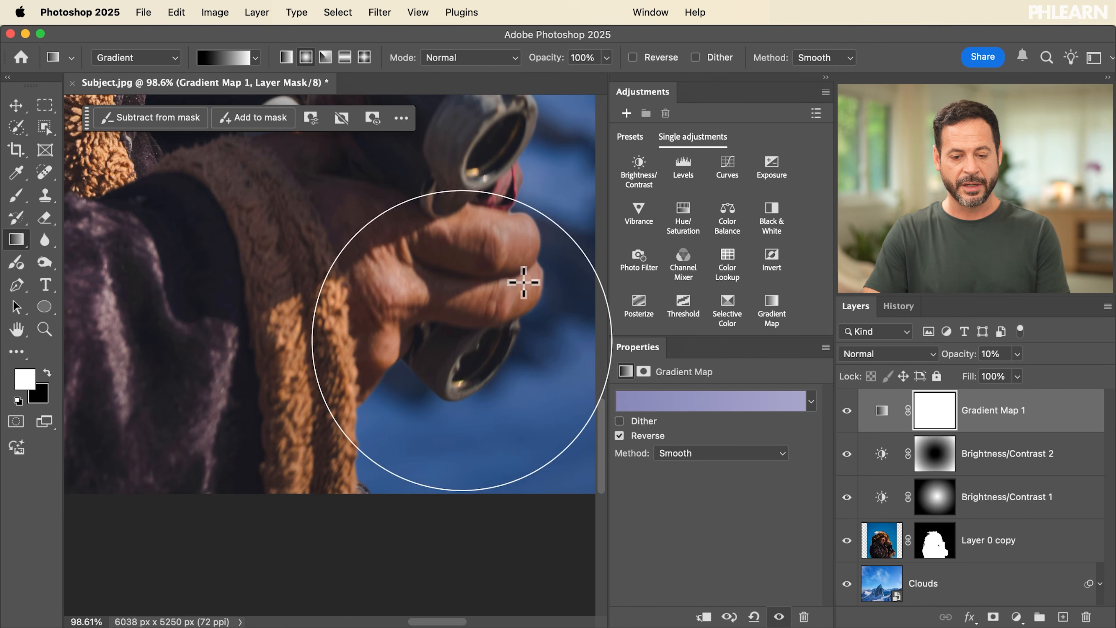
pyautogui.scroll(-4, 527, 280)
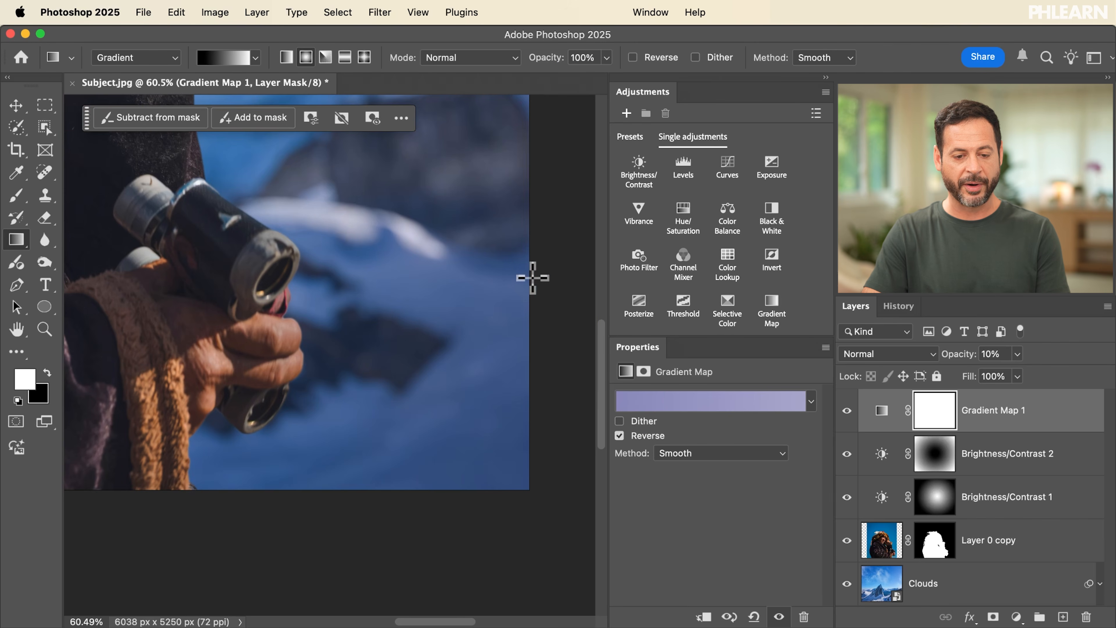
pyautogui.scroll(5, 339, 334)
pyautogui.hscroll(-5, 339, 334)
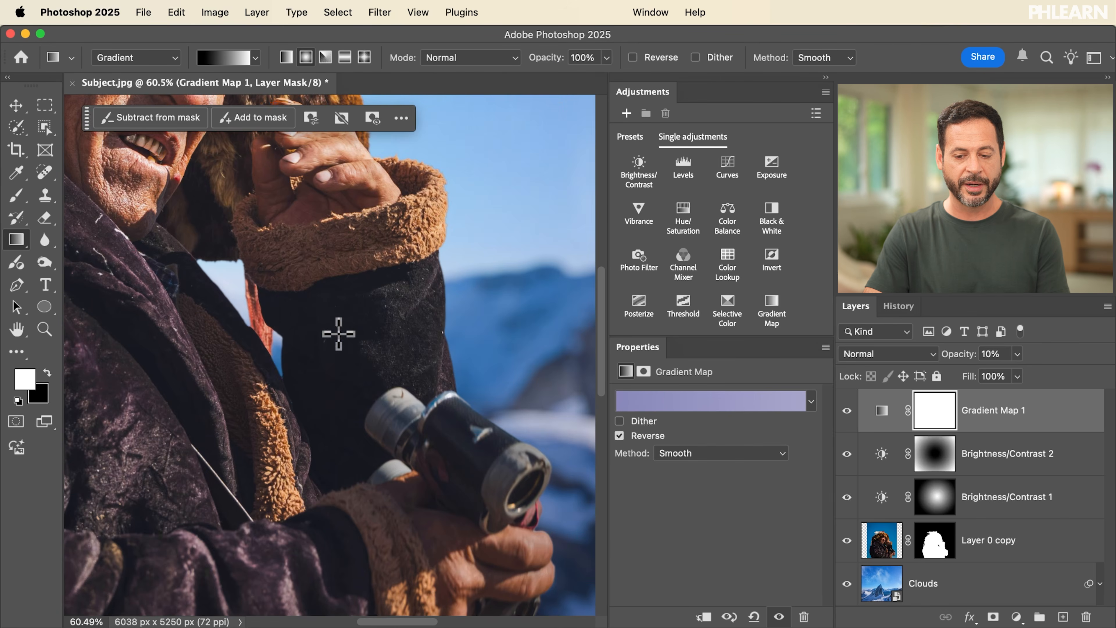
pyautogui.scroll(-5, 339, 334)
pyautogui.hscroll(-4, 339, 334)
pyautogui.scroll(3, 339, 334)
pyautogui.scroll(-4, 339, 334)
pyautogui.scroll(1, 339, 334)
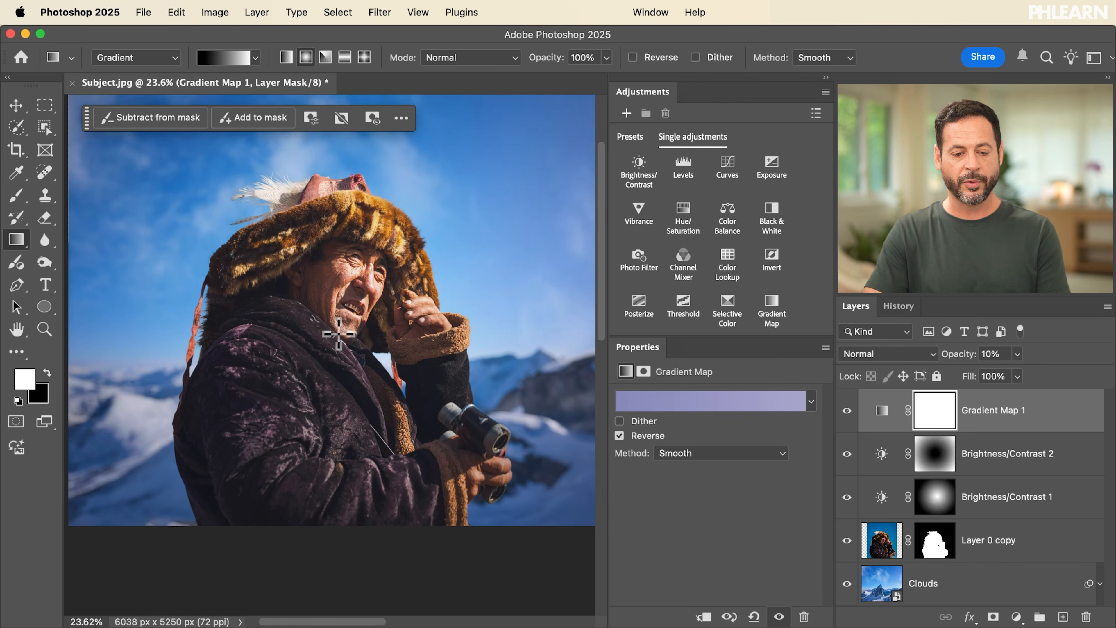
pyautogui.scroll(3, 339, 334)
pyautogui.hscroll(-2, 339, 335)
pyautogui.scroll(-2, 339, 334)
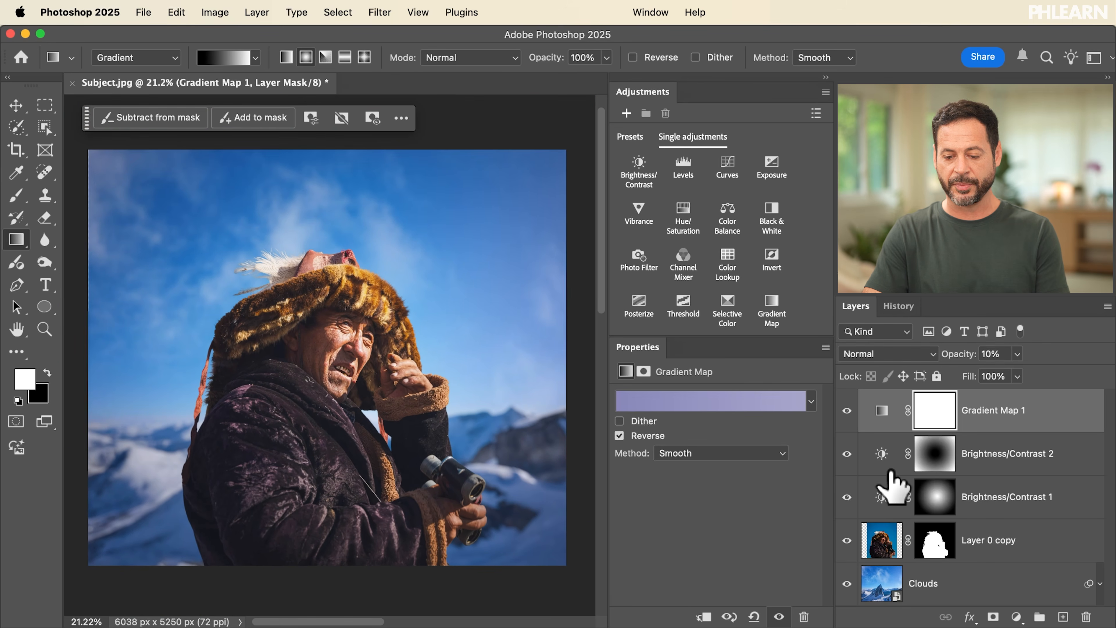
# Step: Review the non-destructive edits by temporarily disabling the Layer 0 copy mask and hiding the adjustment and Clouds layers
pyautogui.click(847, 496)
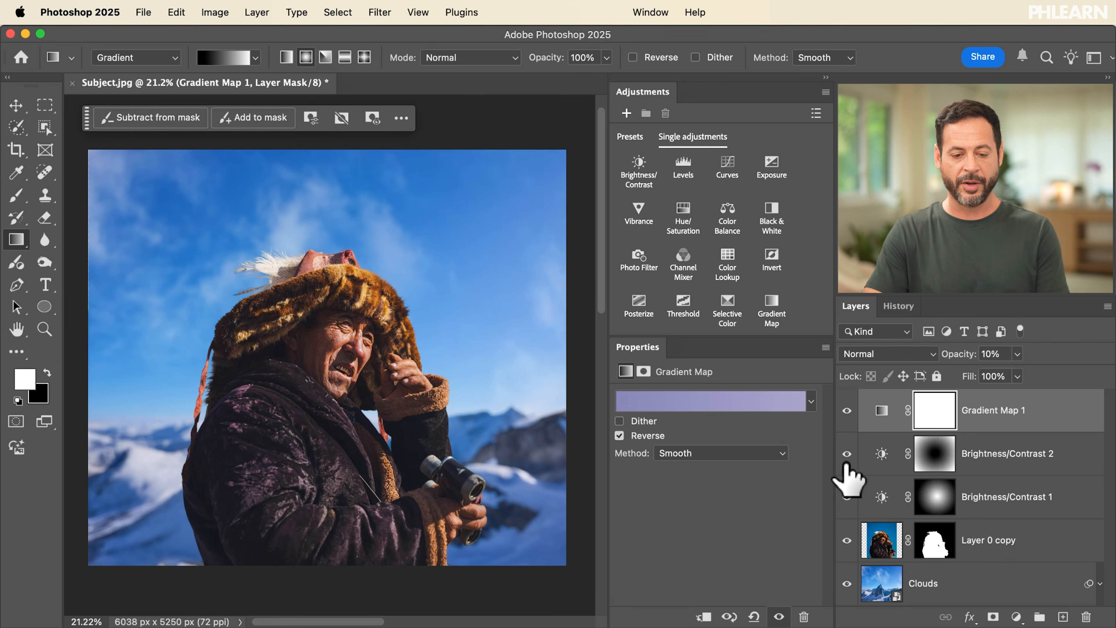
pyautogui.click(847, 495)
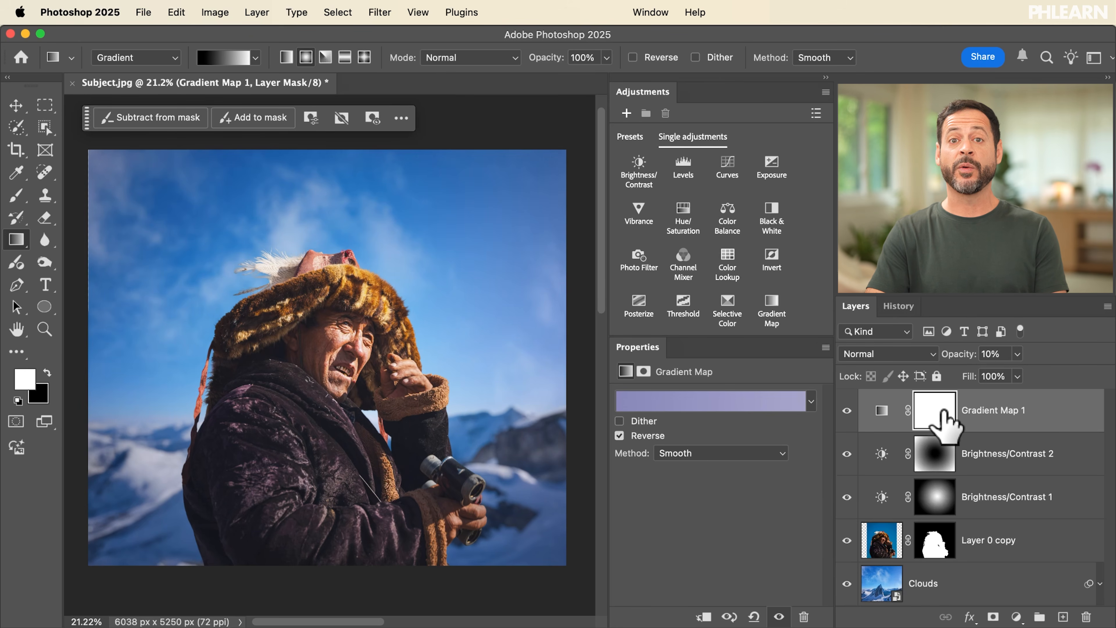
pyautogui.click(933, 550)
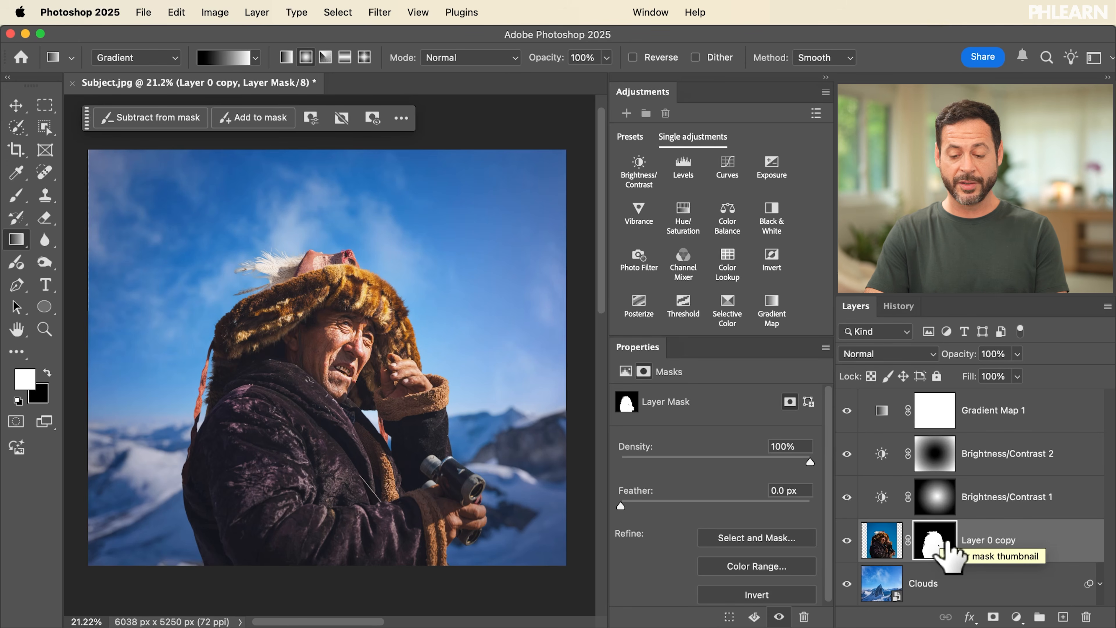
pyautogui.keyDown('shift'); pyautogui.click(933, 546); pyautogui.keyUp('shift')
pyautogui.moveTo(848, 489); pyautogui.dragTo(849, 419)
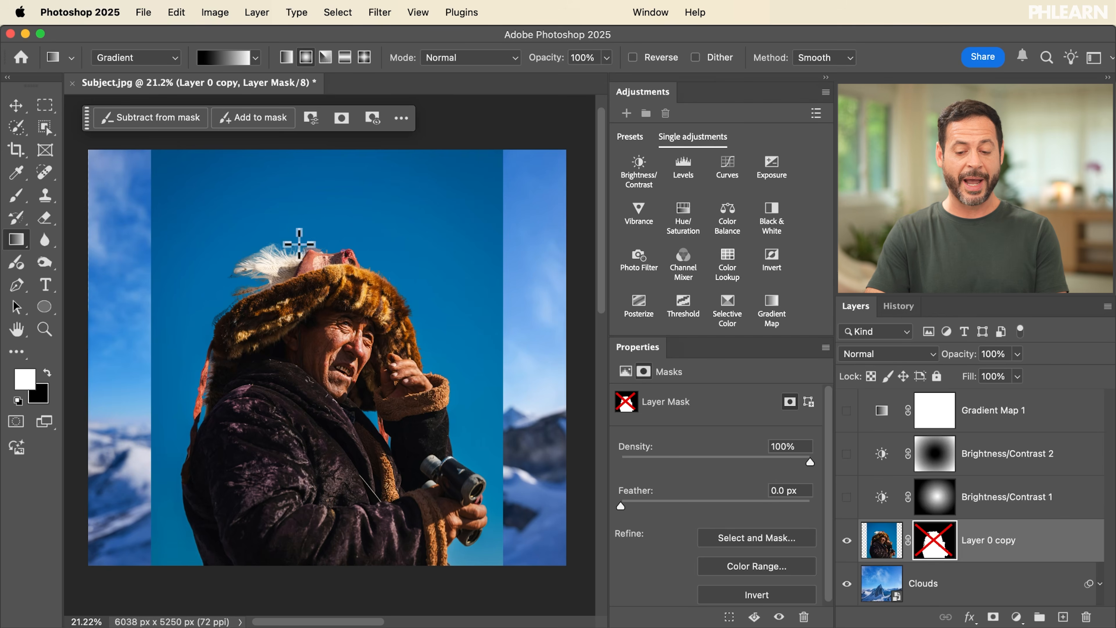
pyautogui.click(847, 584)
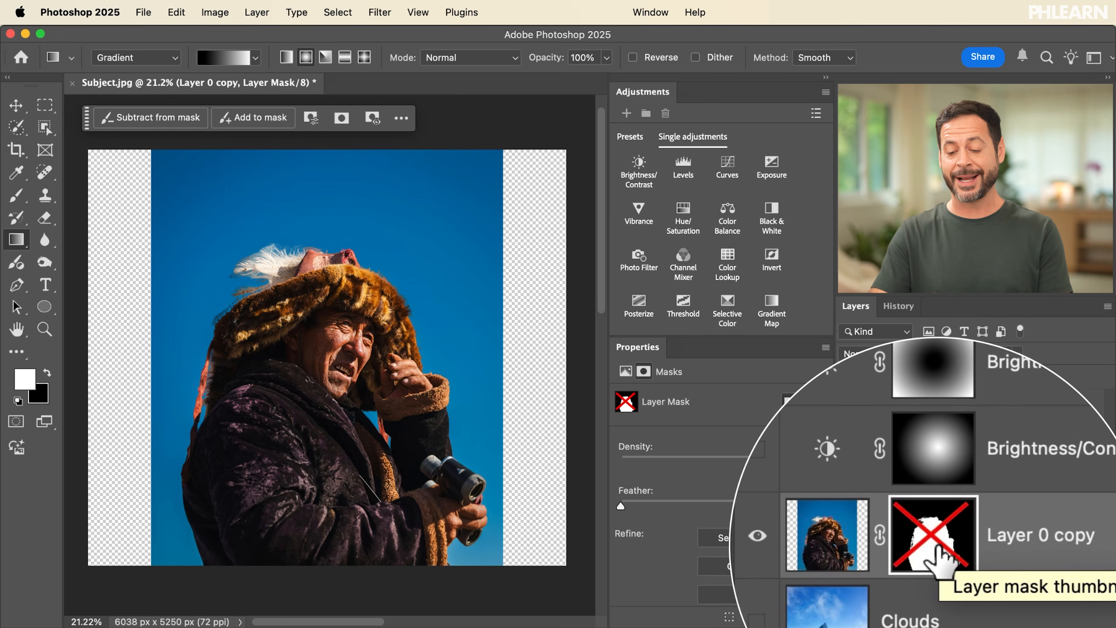
pyautogui.click(847, 583)
pyautogui.keyDown('shift'); pyautogui.click(934, 548); pyautogui.keyUp('shift')
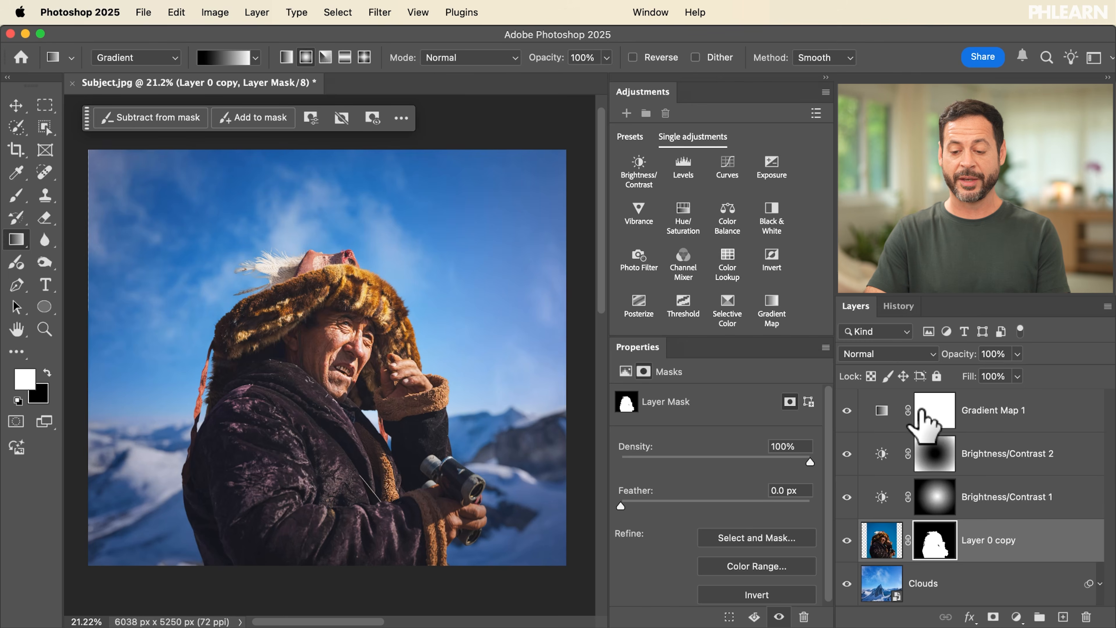
# Step: Save the layered composite as Subject.psd in Photoshop format in the Day 6 - Masking Sample Images folder, and close and reopen it
pyautogui.press('super+shift+s')
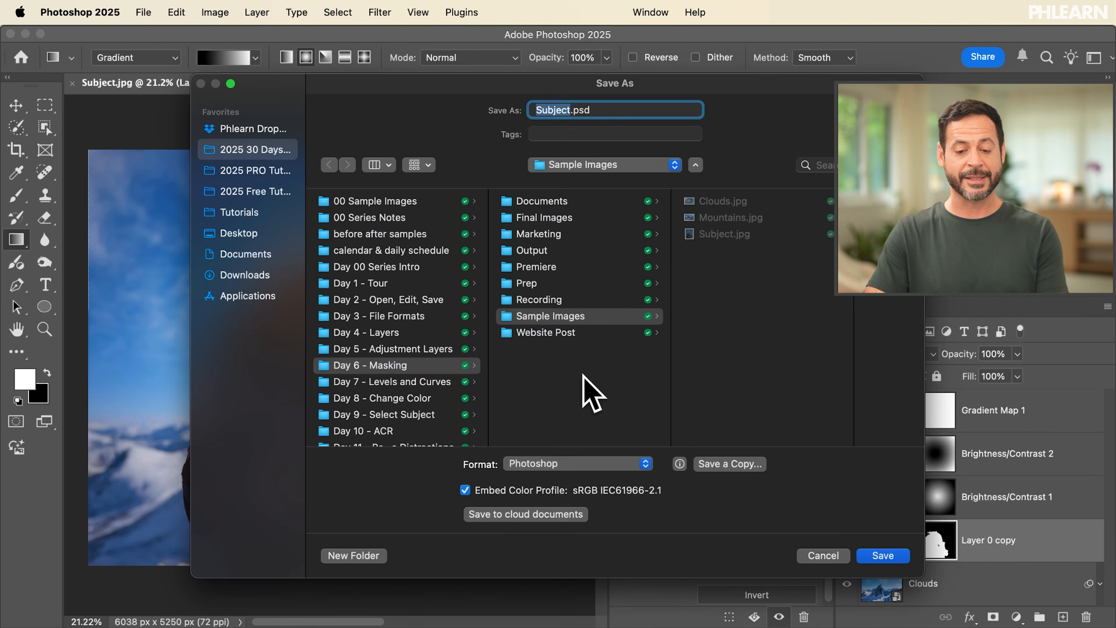
pyautogui.click(882, 556)
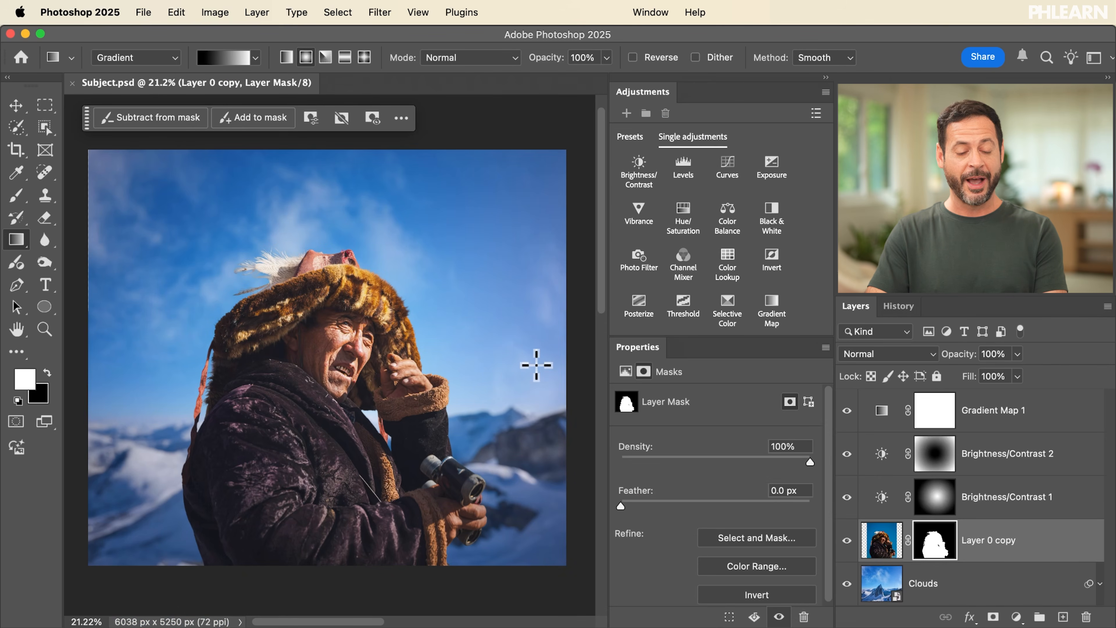
pyautogui.press('super+w')
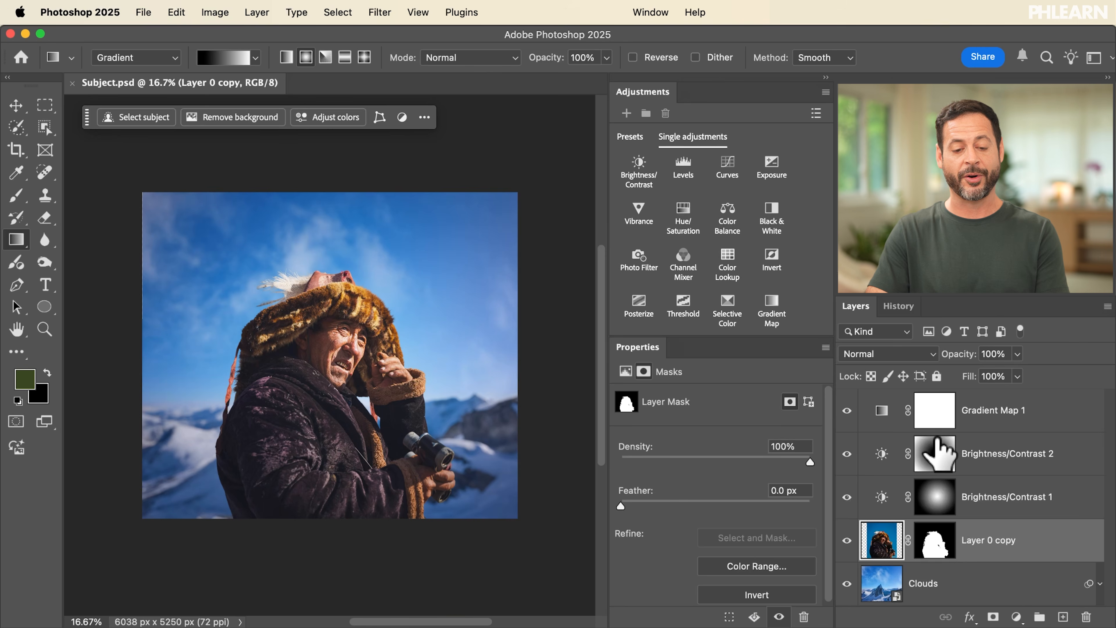
pyautogui.scroll(5, 275, 335)
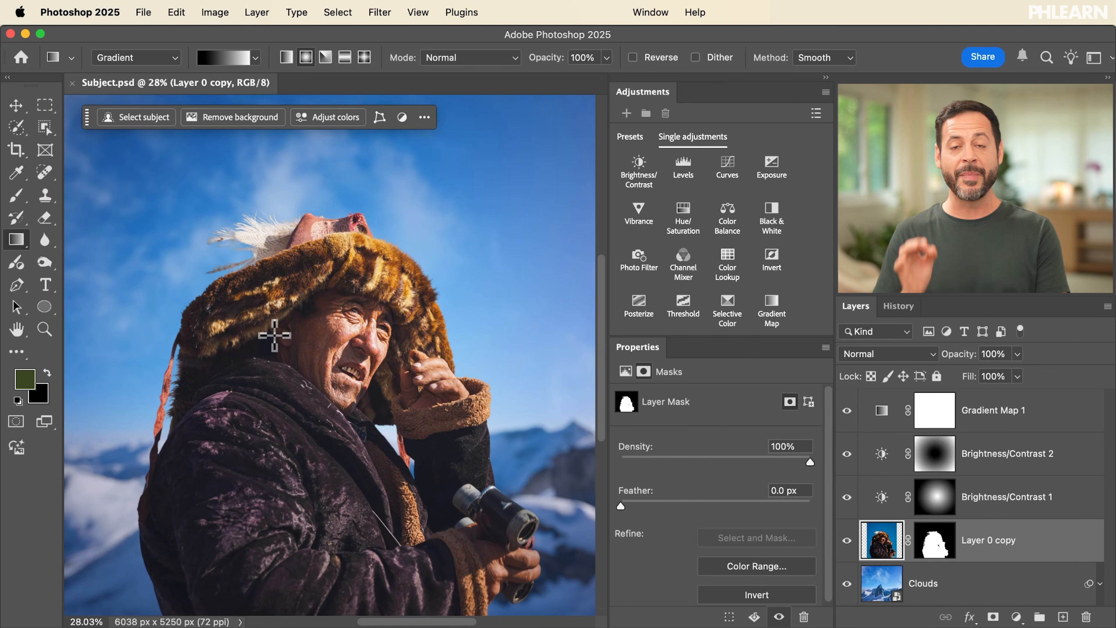